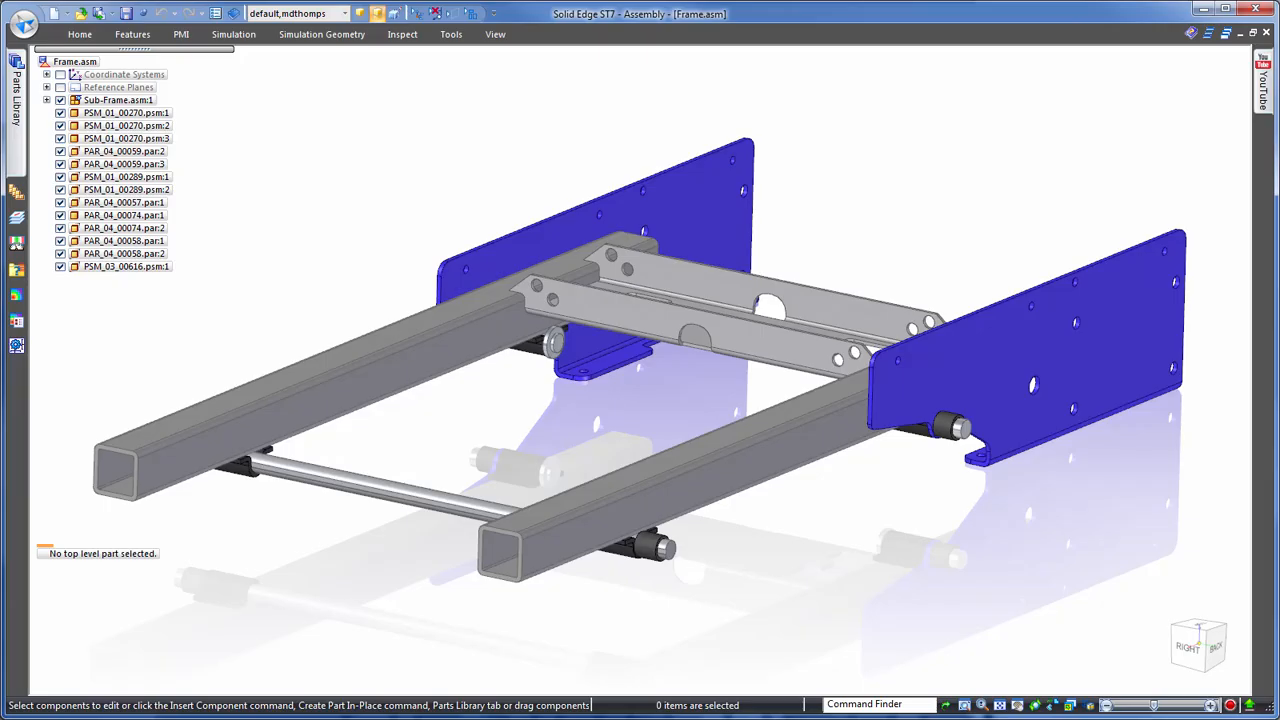
- Open the SolidWorks part Adapter.SLDPRT from the Components folder using the Presentation template ISO Part.par
click(24, 24)
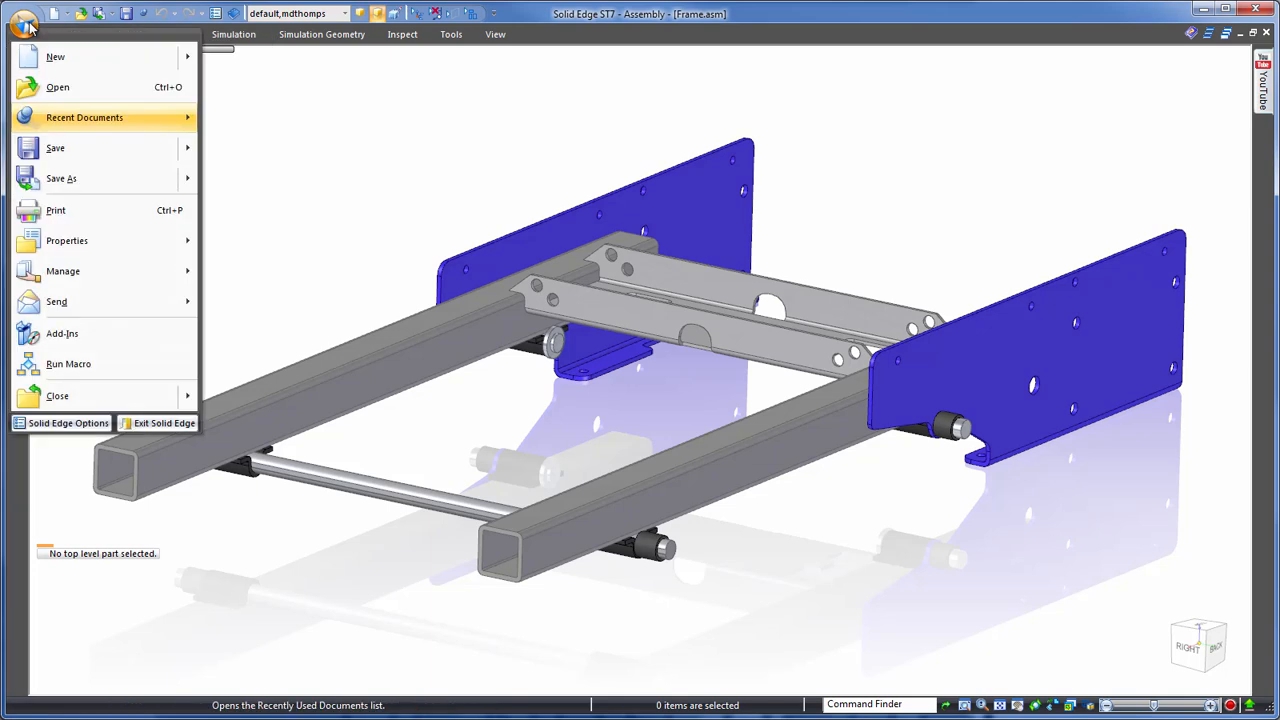
click(83, 100)
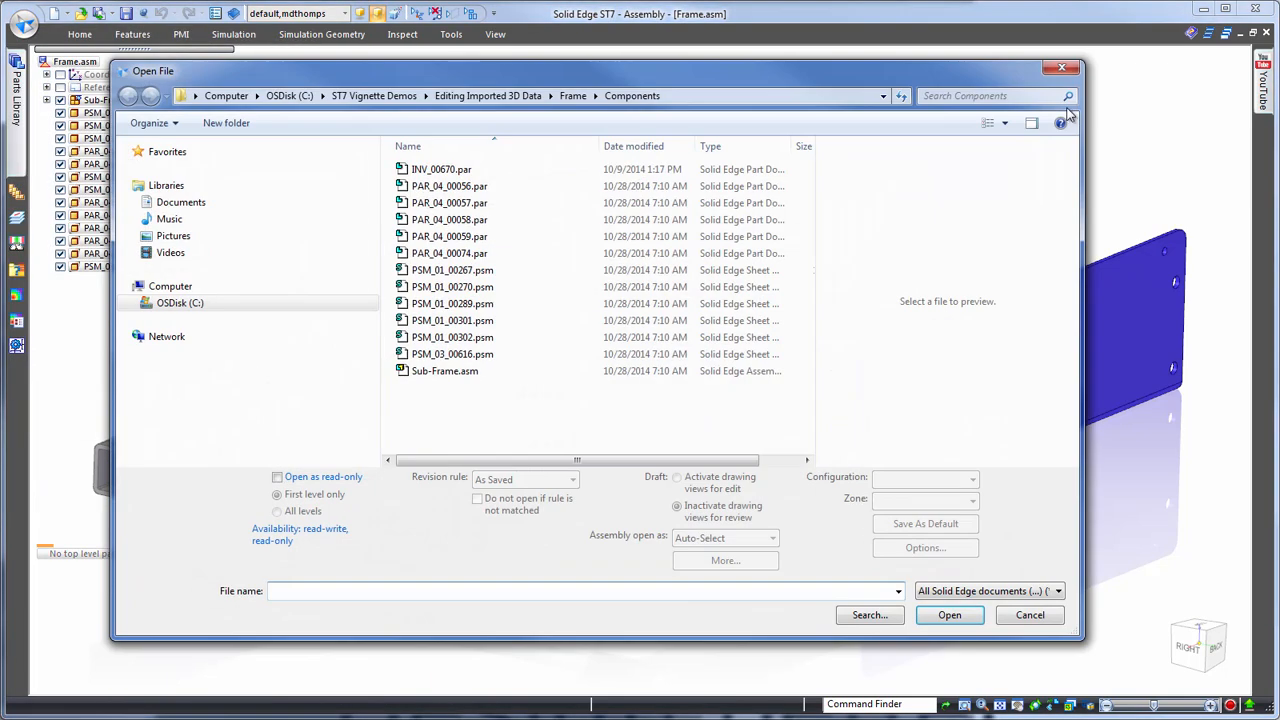
click(1050, 590)
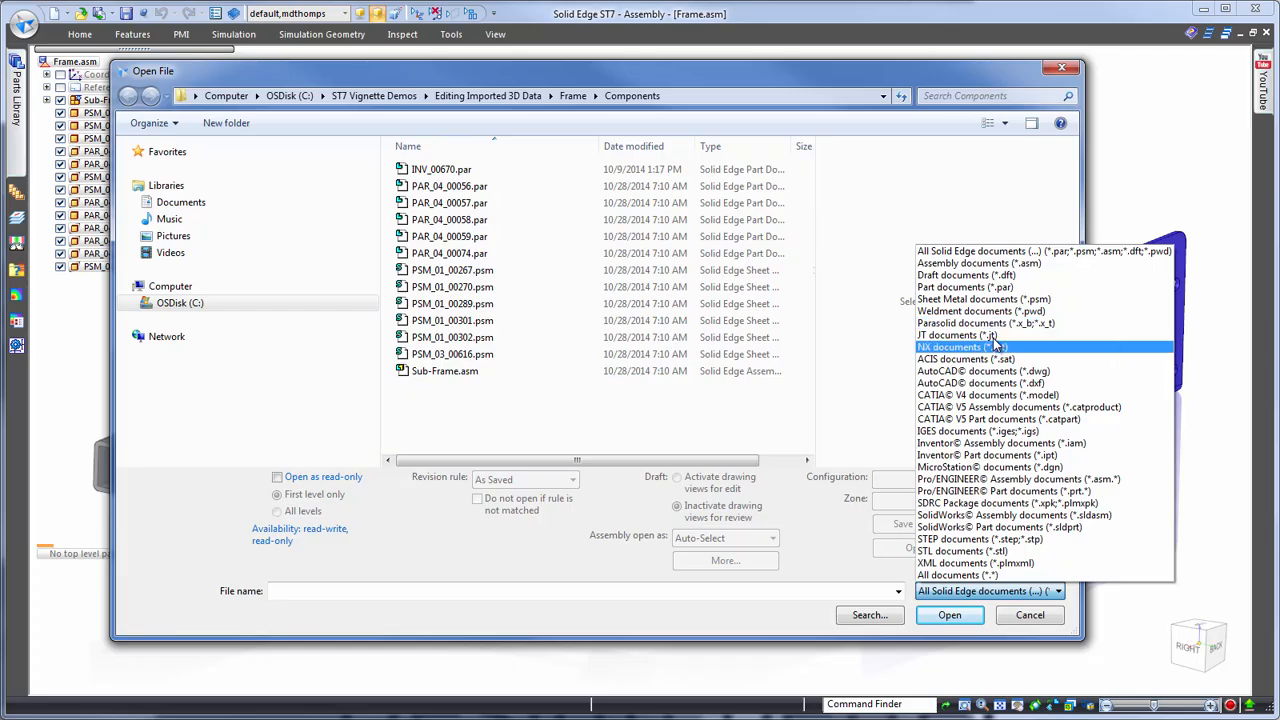
click(997, 528)
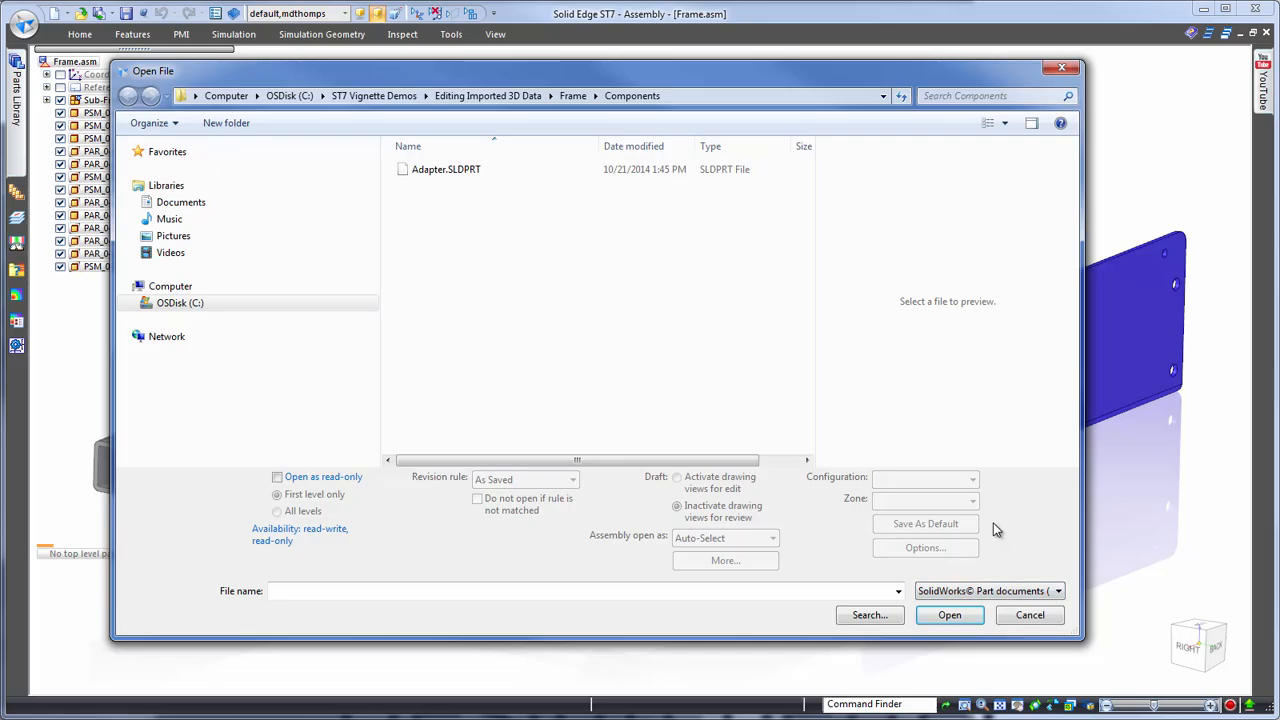
click(446, 172)
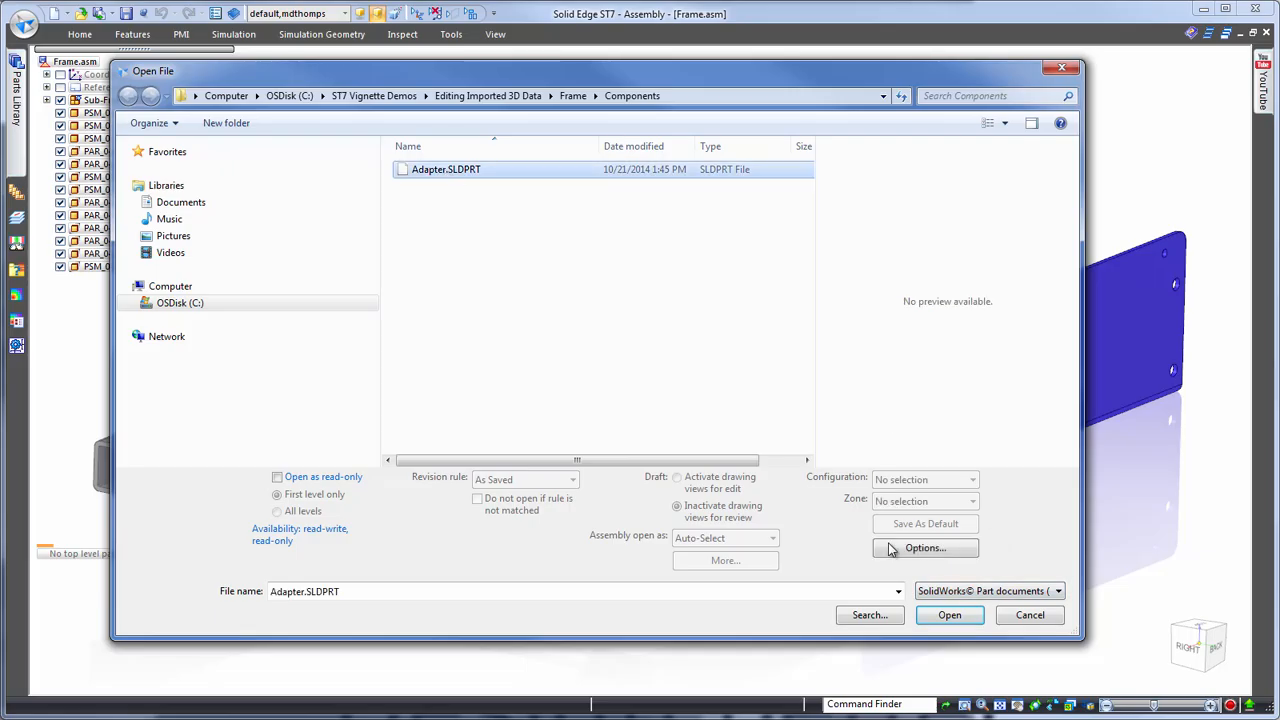
click(950, 615)
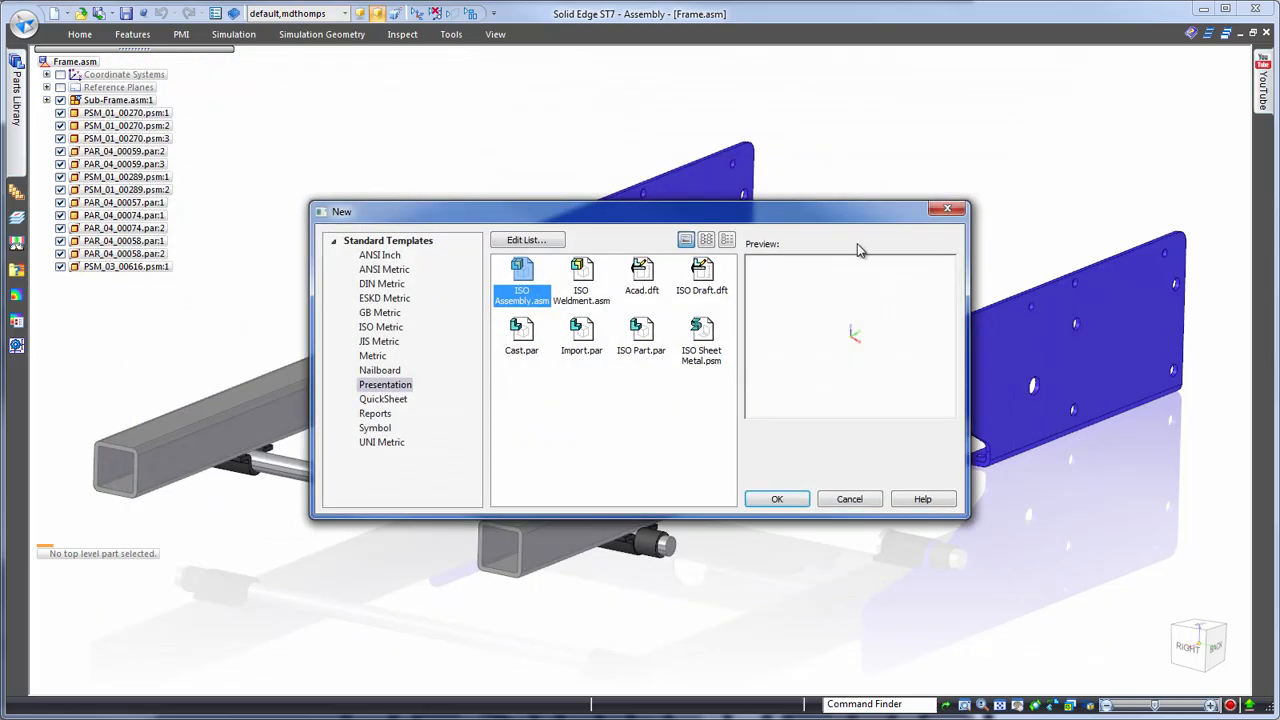
click(641, 335)
click(777, 499)
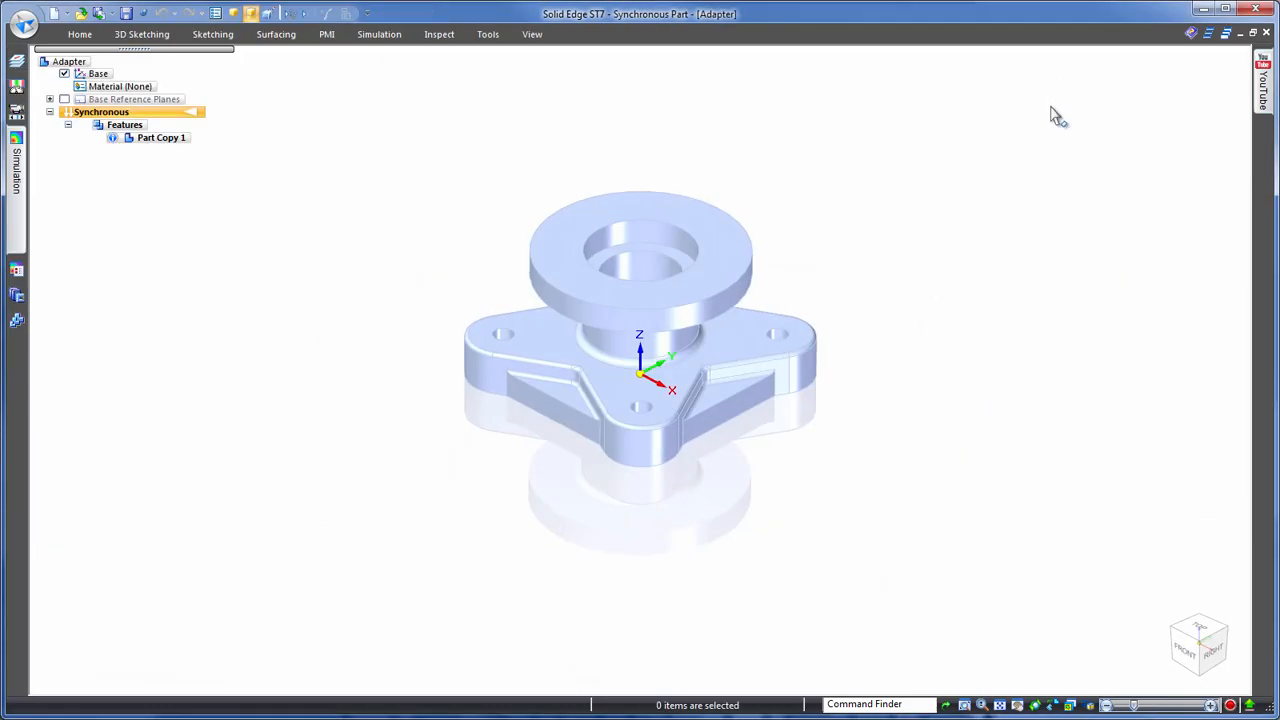
- Hide the base coordinate system and paint the whole adapter body with the Orange style
click(64, 74)
click(532, 34)
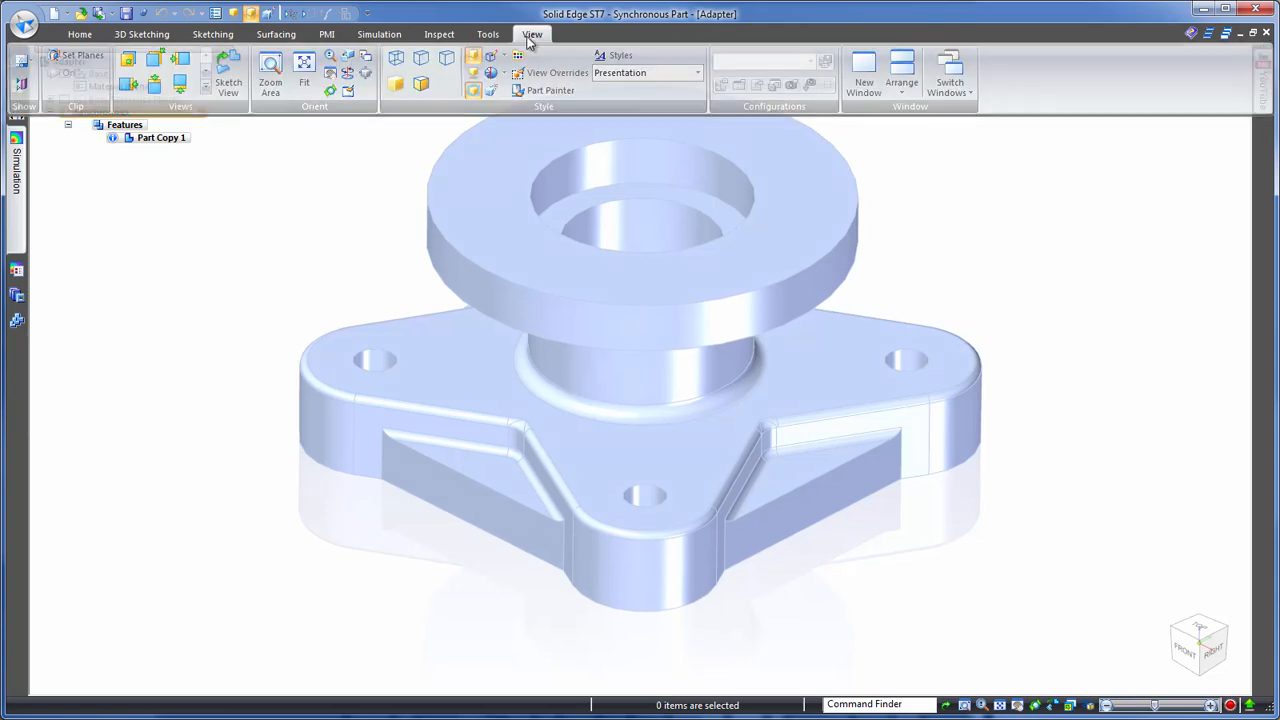
click(537, 92)
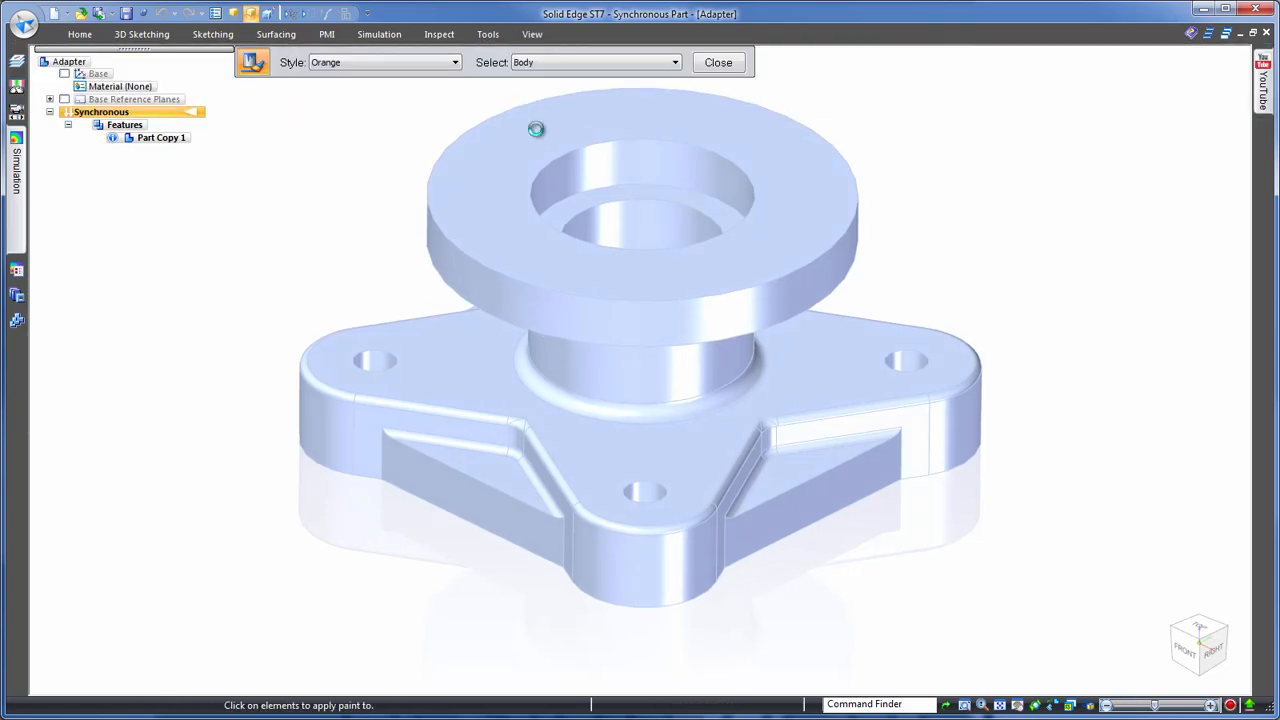
click(532, 126)
click(718, 63)
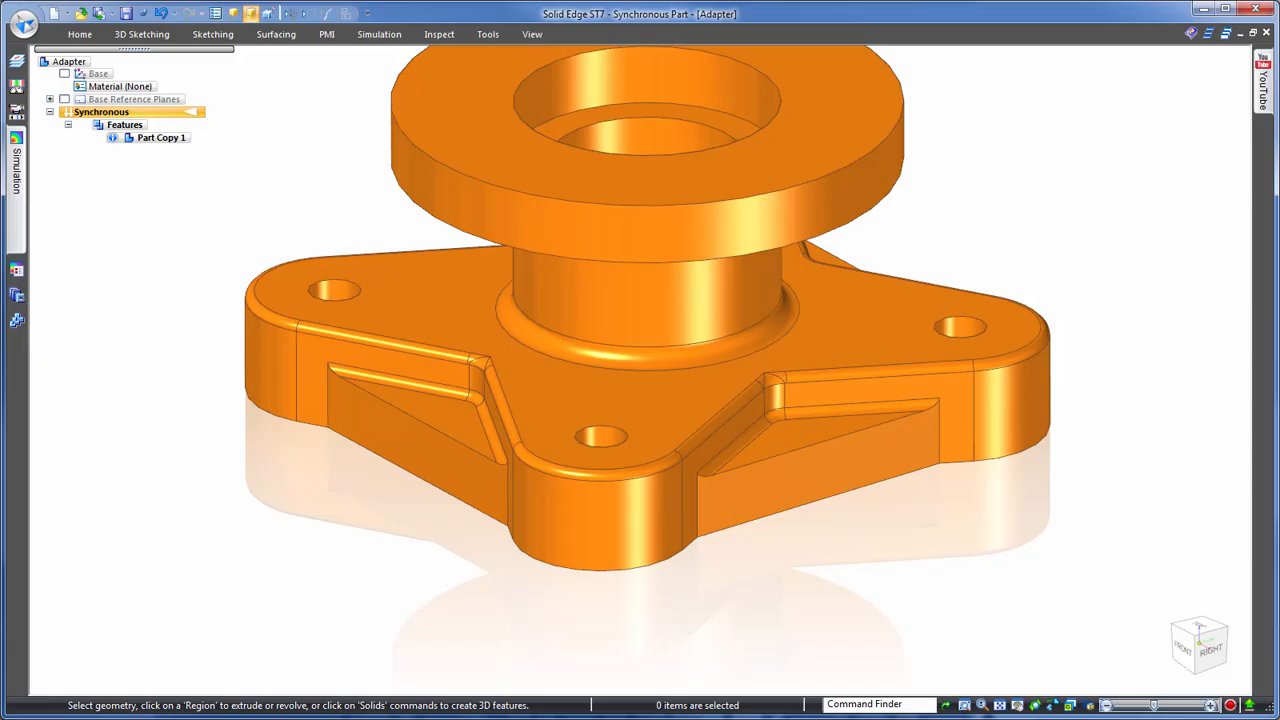
- Move the top faces of the triangular webs between the base lobes down by about 5 mm
click(812, 443)
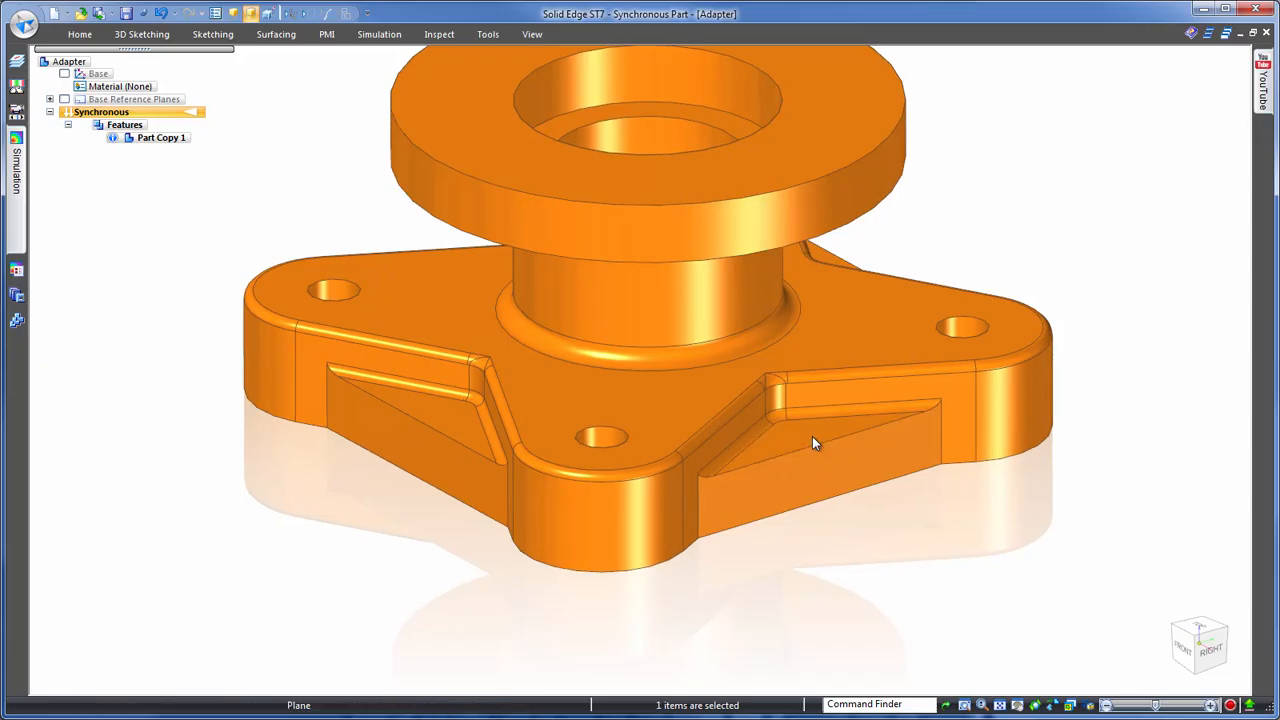
click(812, 428)
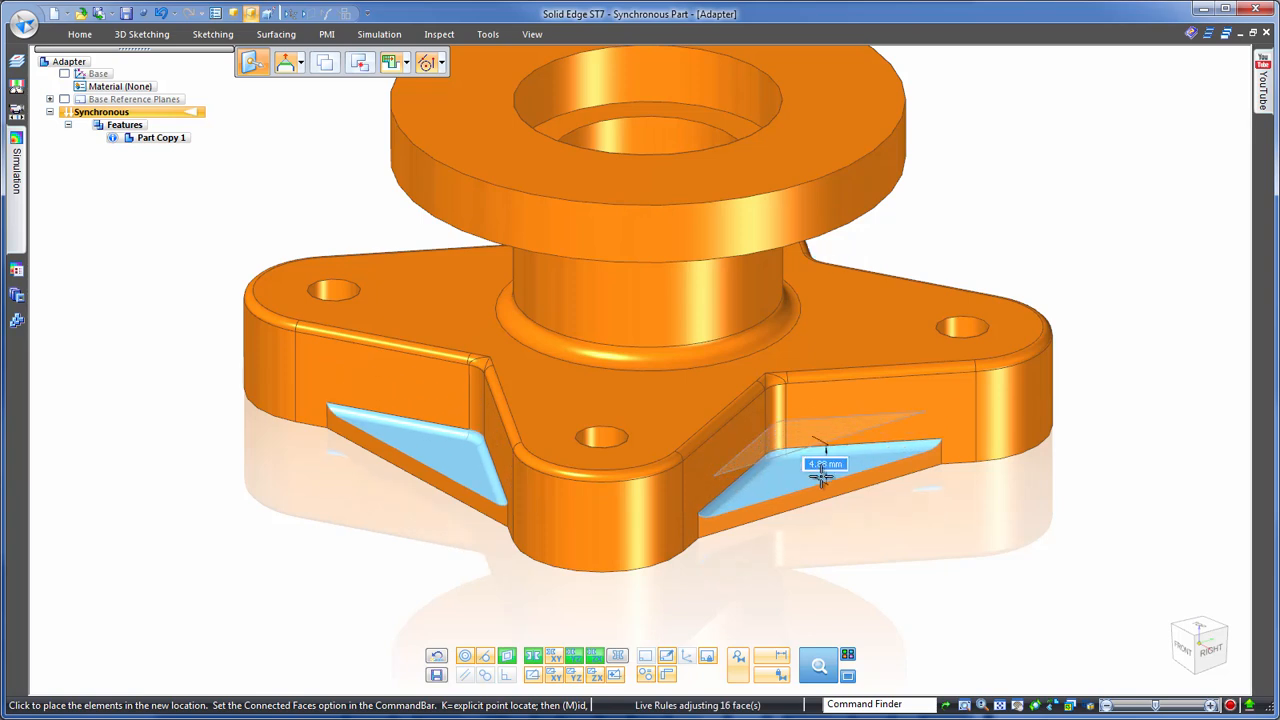
click(820, 476)
click(1089, 295)
- Set the diameter of the mounting holes in the base lobes to 5 mm
middle_drag(1091, 291, 1142, 246)
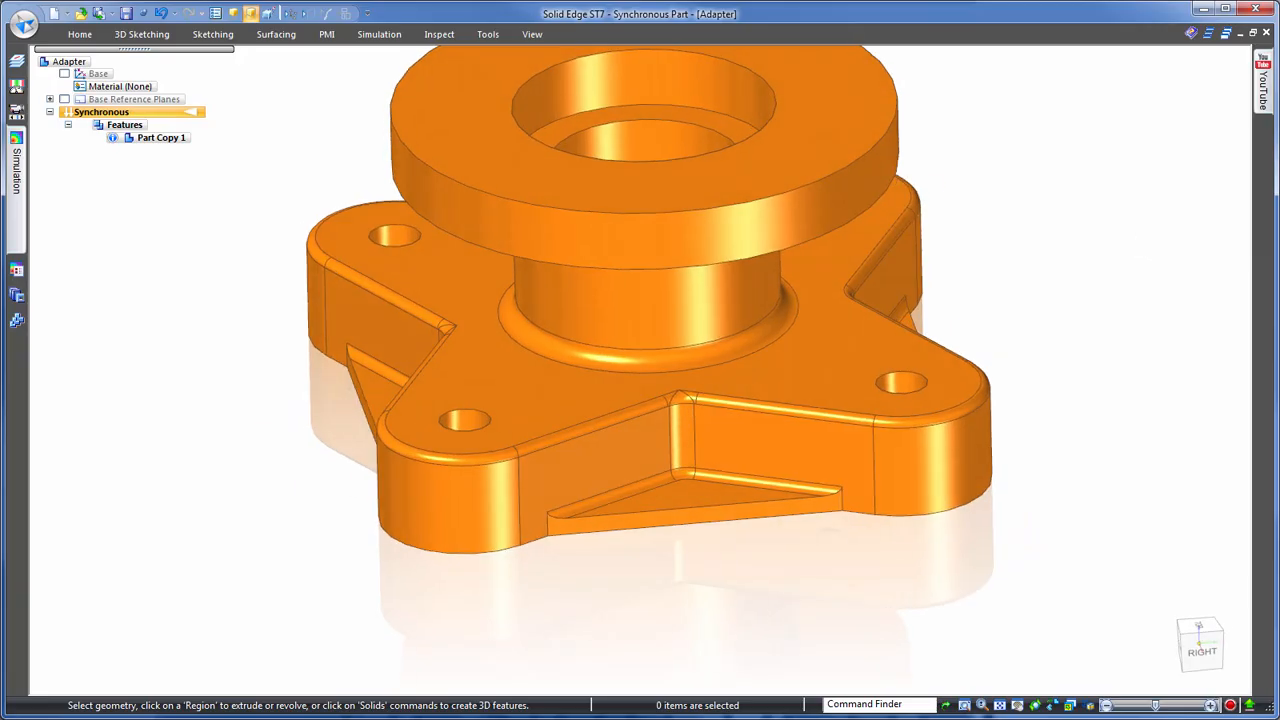
middle_drag(1142, 246, 1009, 386)
click(921, 368)
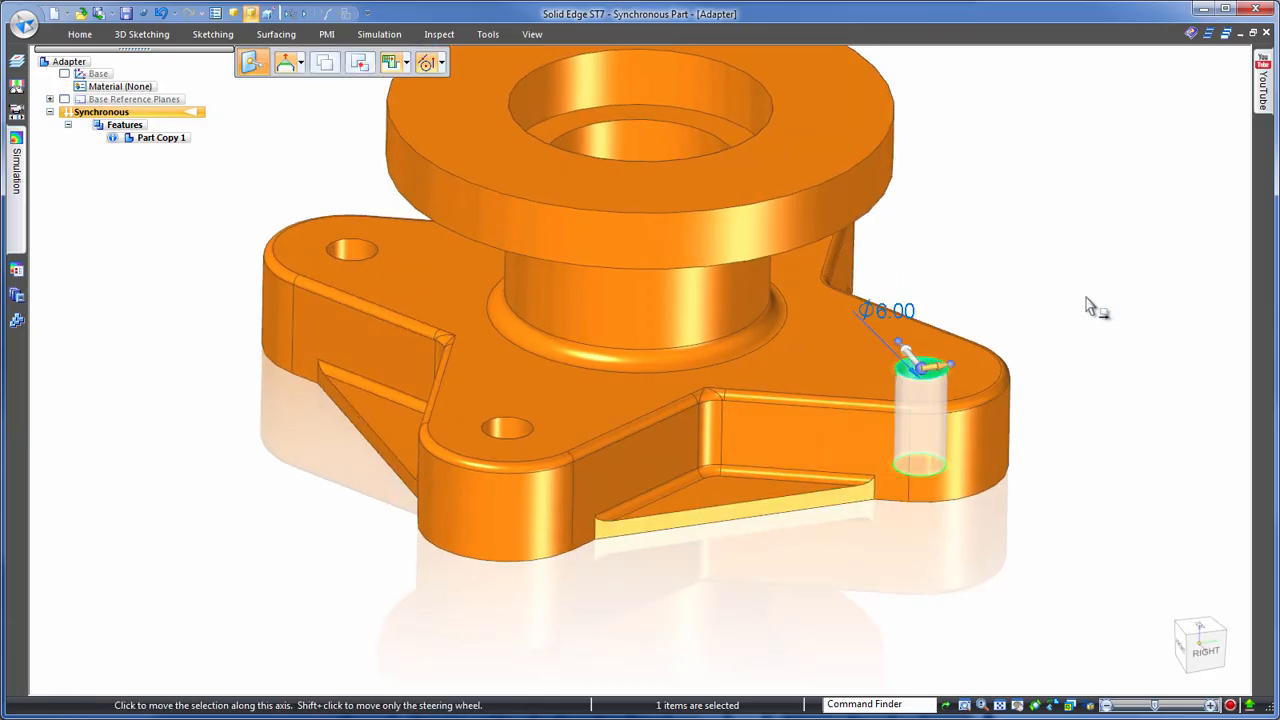
click(914, 311)
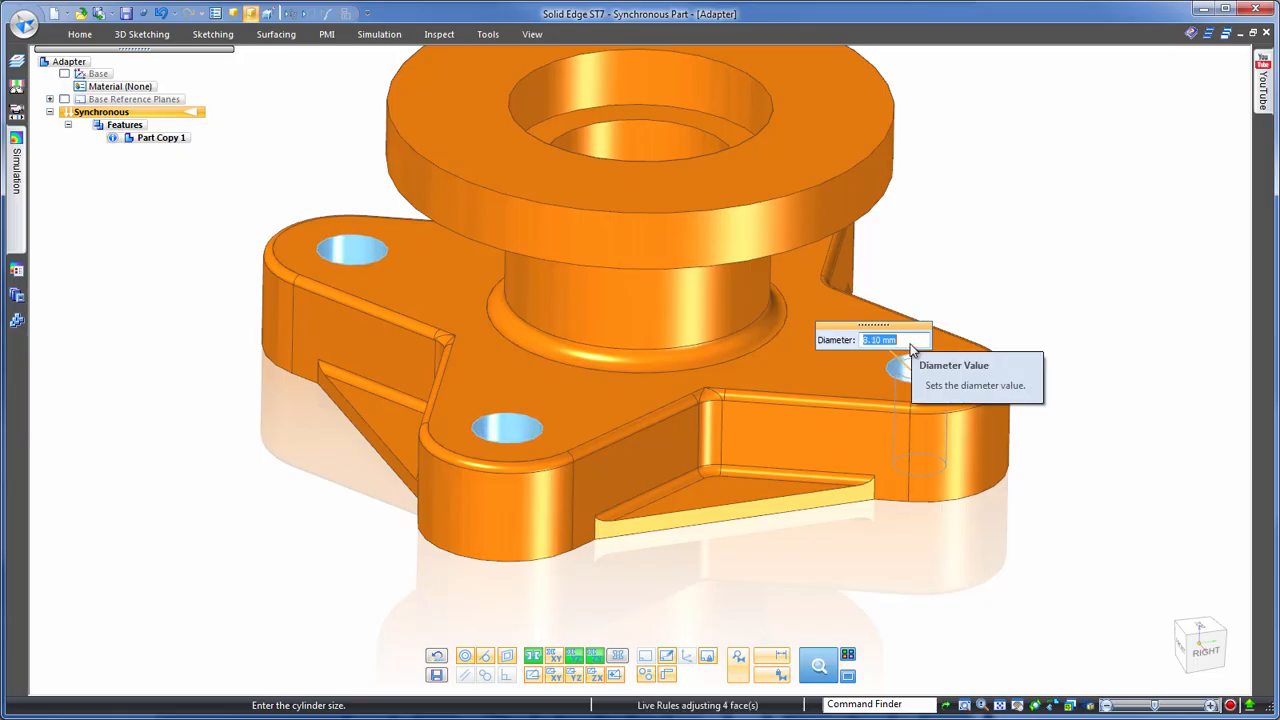
text(5)
key(Return)
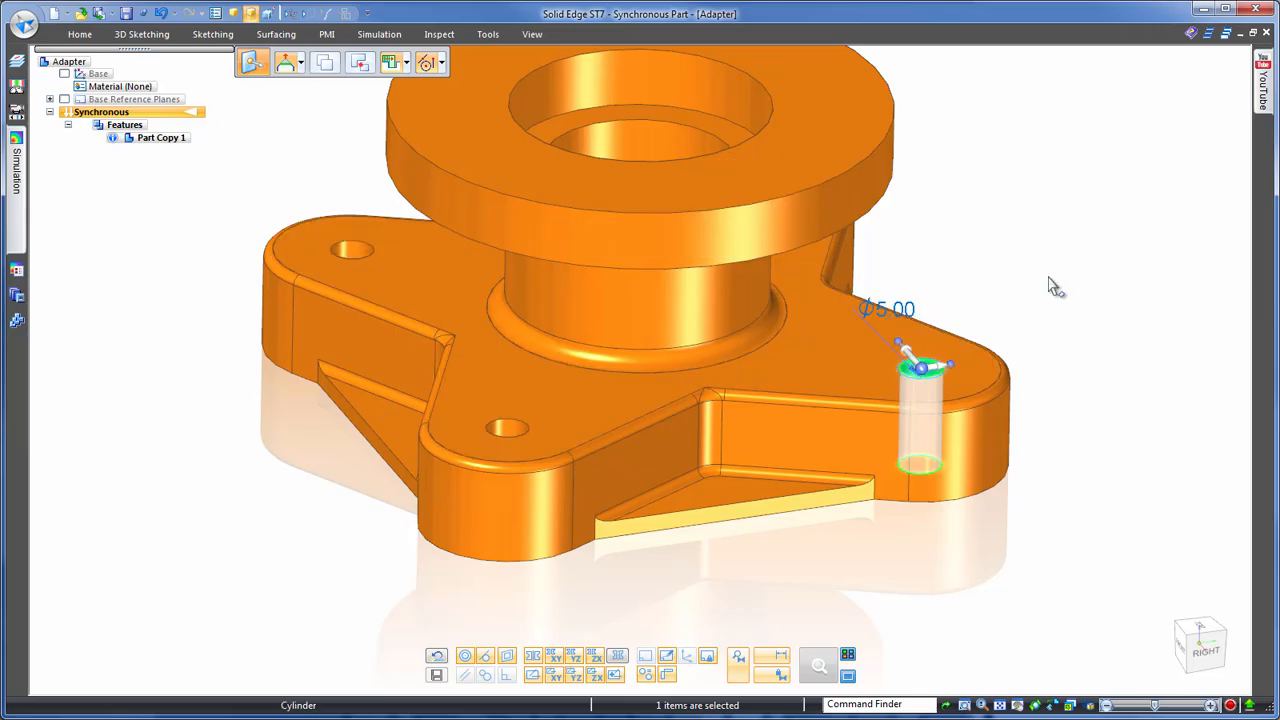
click(1049, 278)
- Dimension the upper flange's thickness, set it to 6 mm by moving the underside, and hide the PMI
middle_drag(1100, 245, 1027, 239)
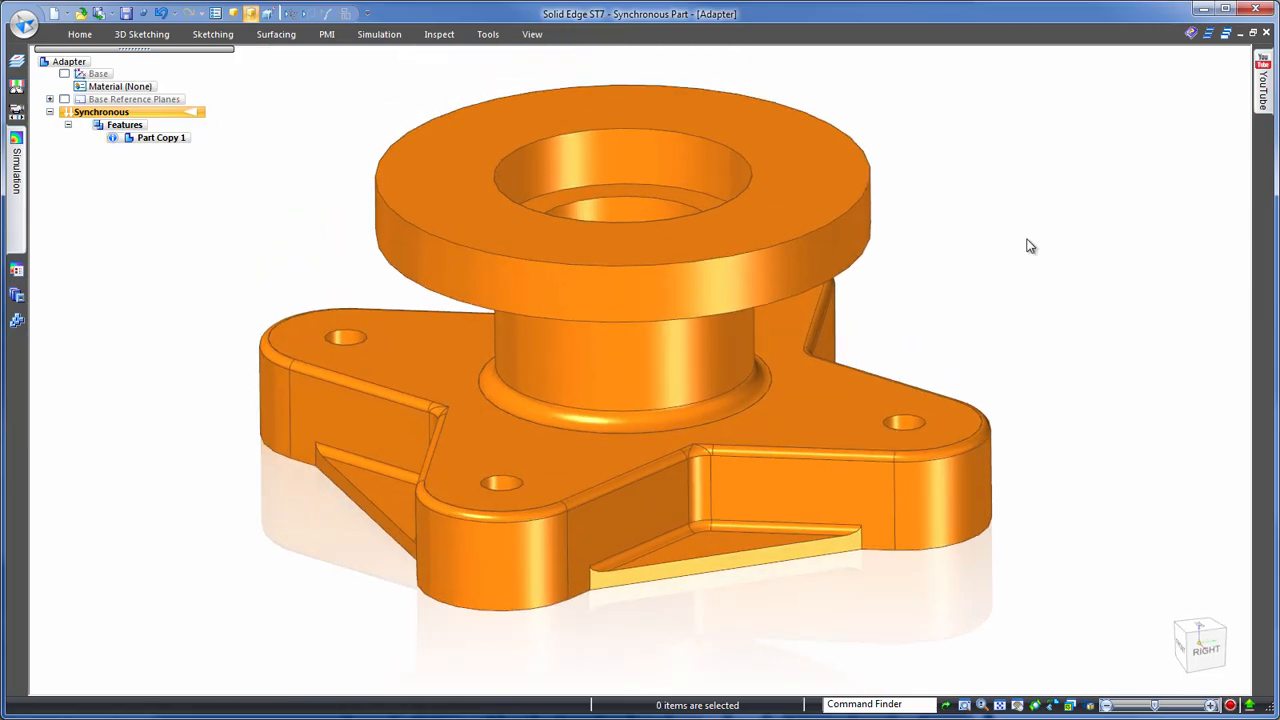
right_click(1030, 246)
click(988, 241)
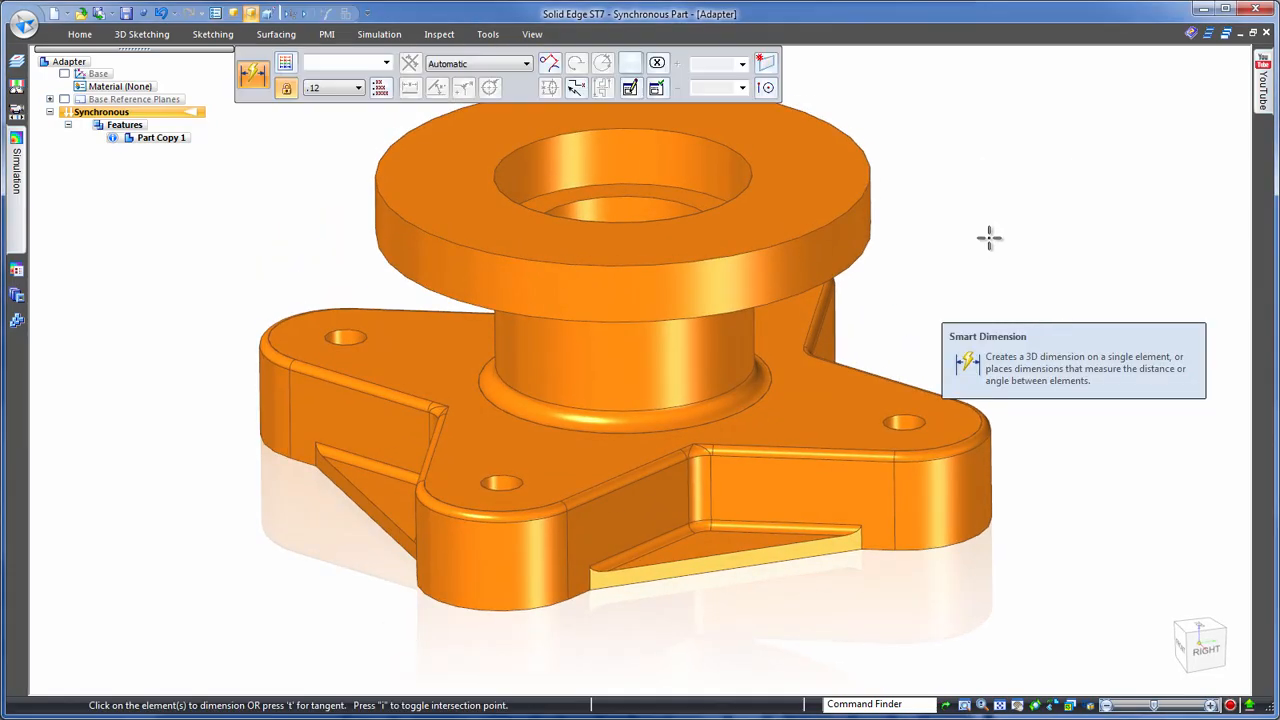
click(871, 243)
click(912, 236)
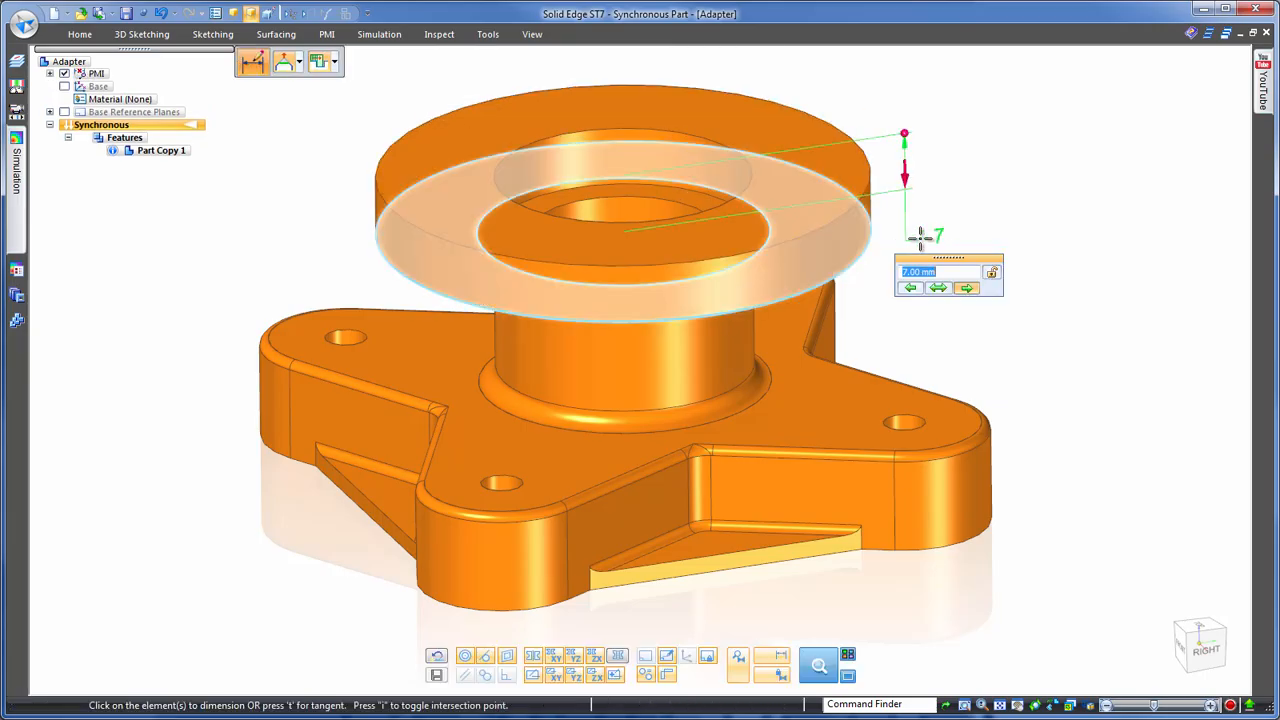
text(7.7)
key(Return)
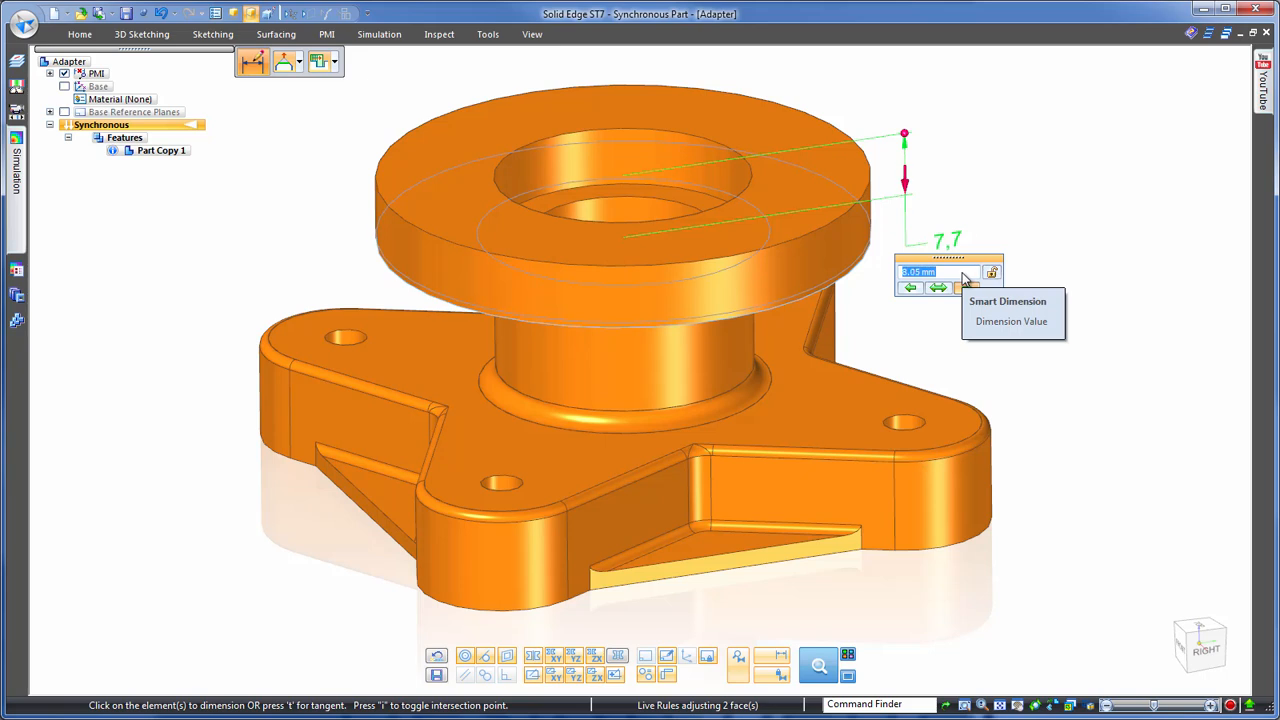
scroll(963, 279, down, 1)
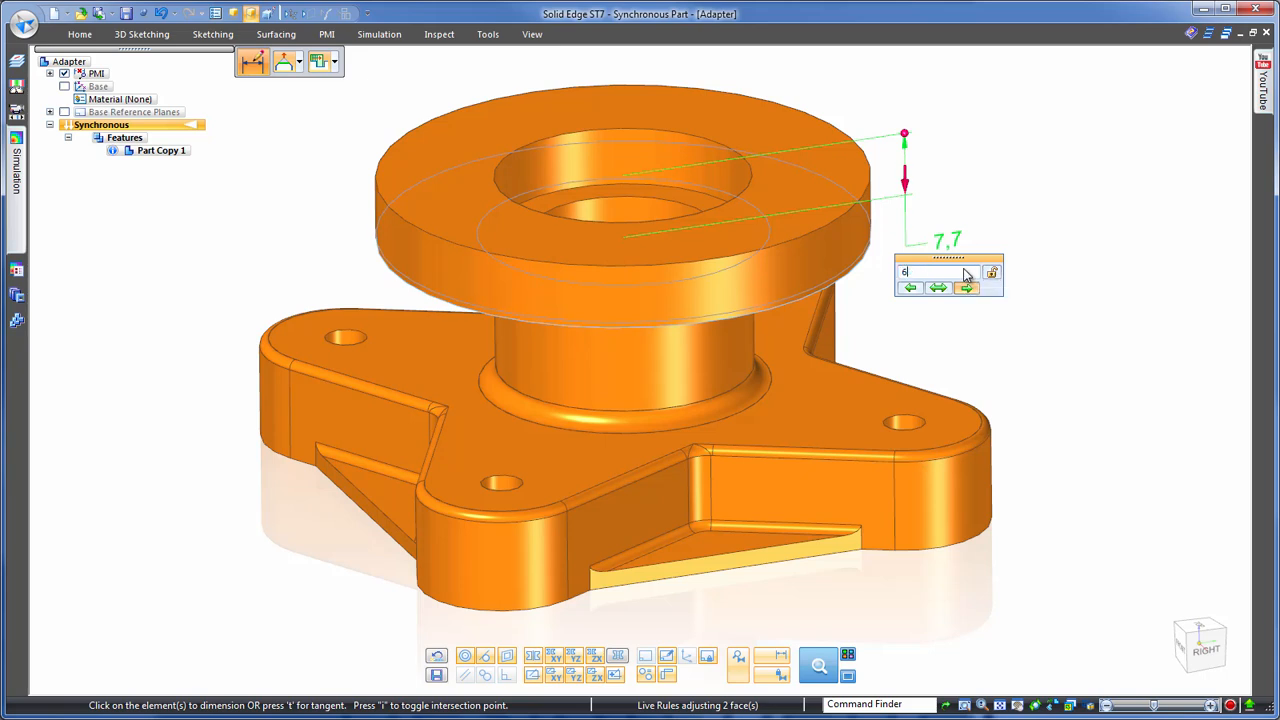
key(Escape)
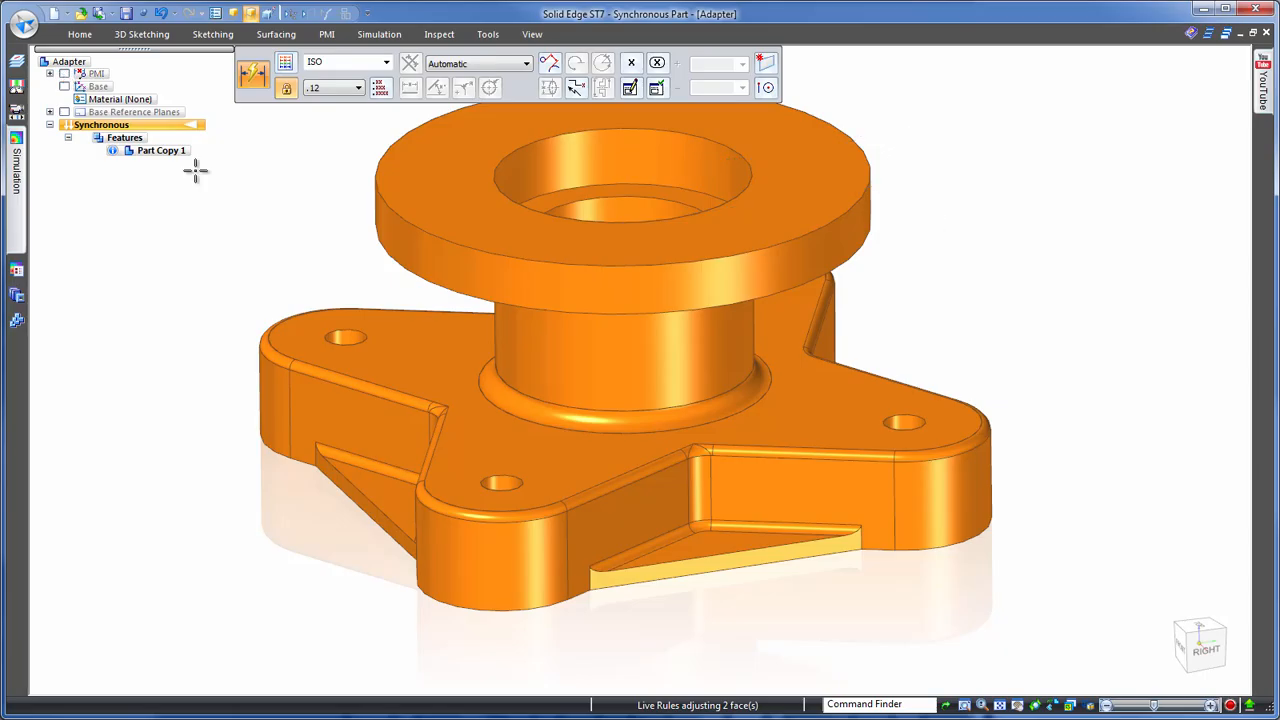
key(Escape)
- Reorder the rounds at the right-facing inner corner between two base lobes
scroll(1024, 207, down, 3)
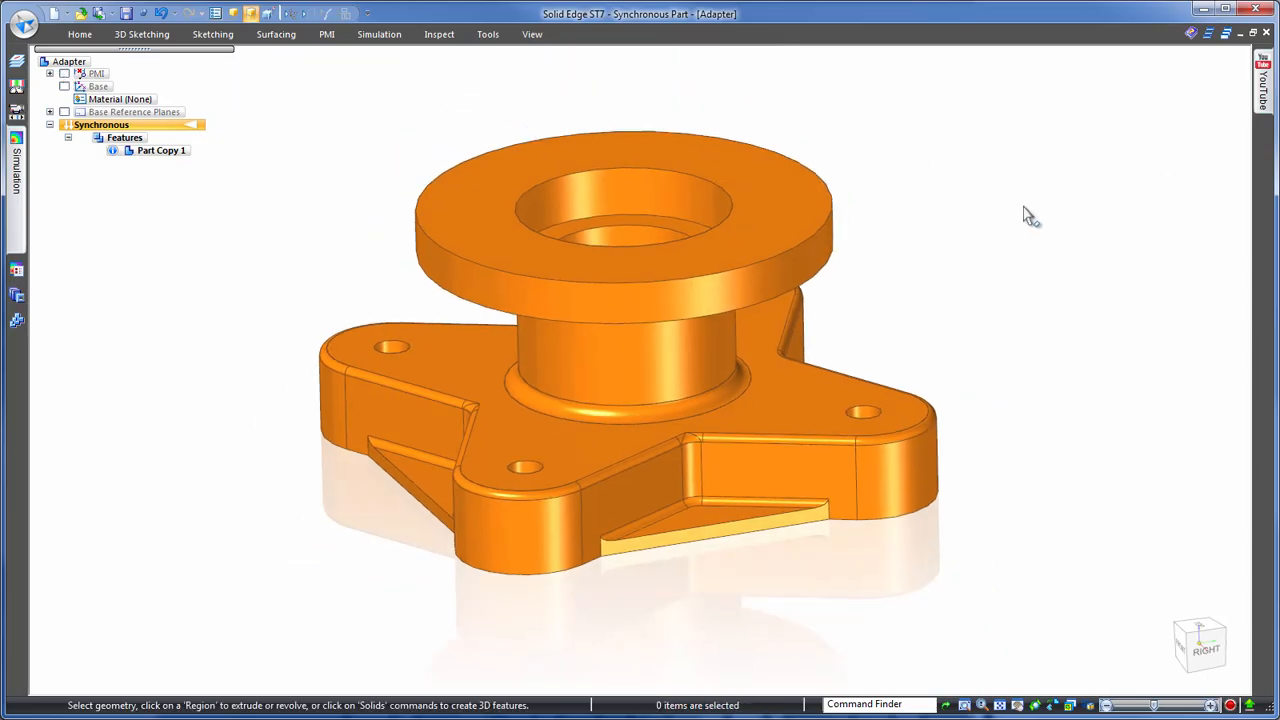
middle_drag(1025, 207, 1024, 207)
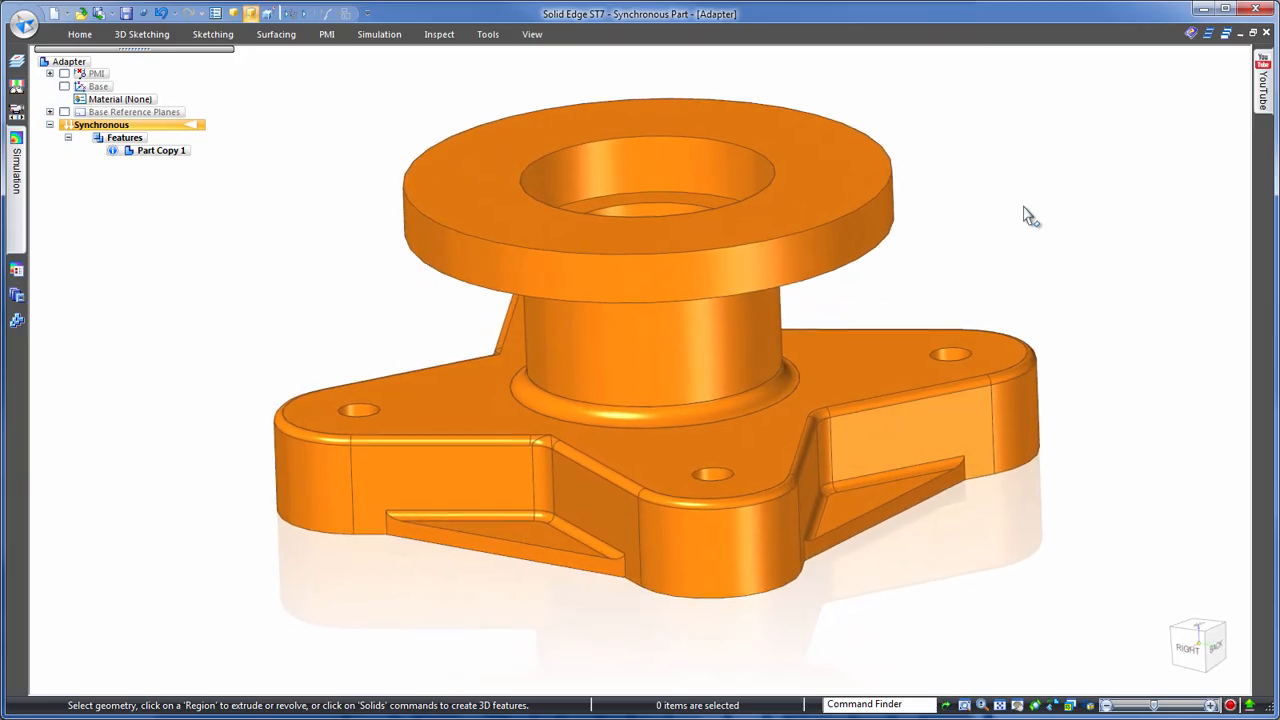
middle_drag(837, 420, 1068, 285)
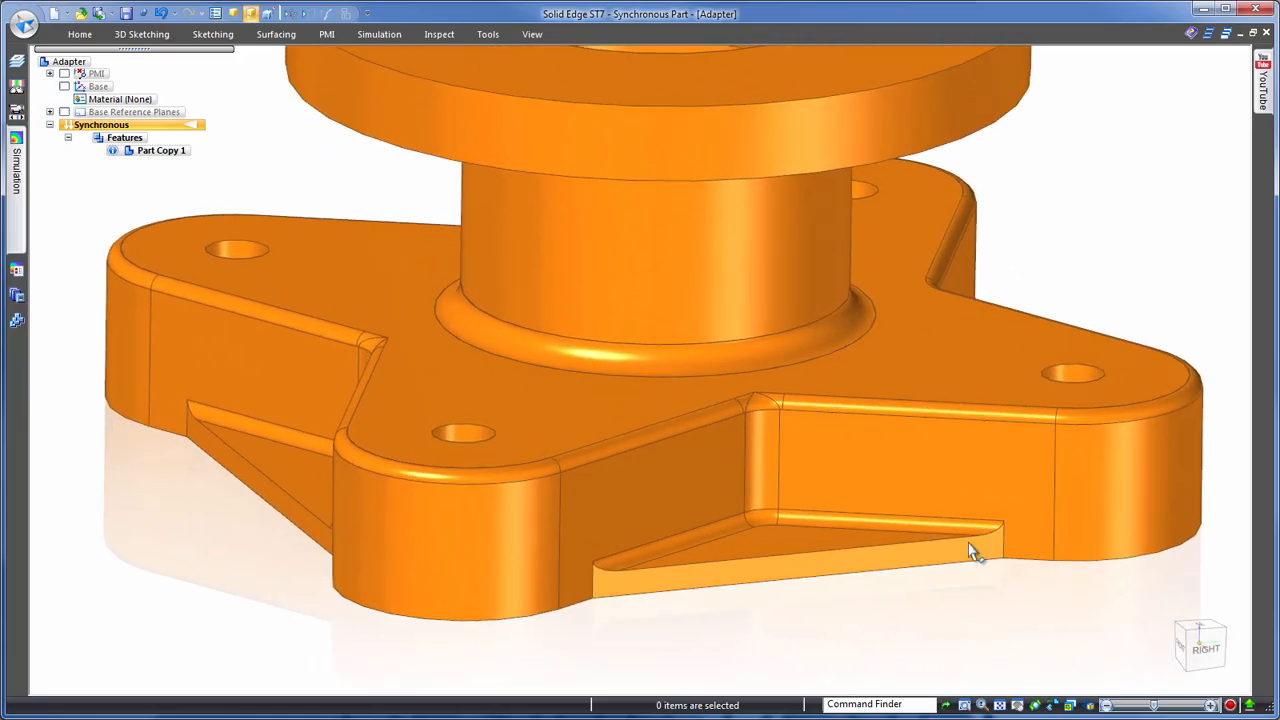
click(786, 389)
right_click(777, 381)
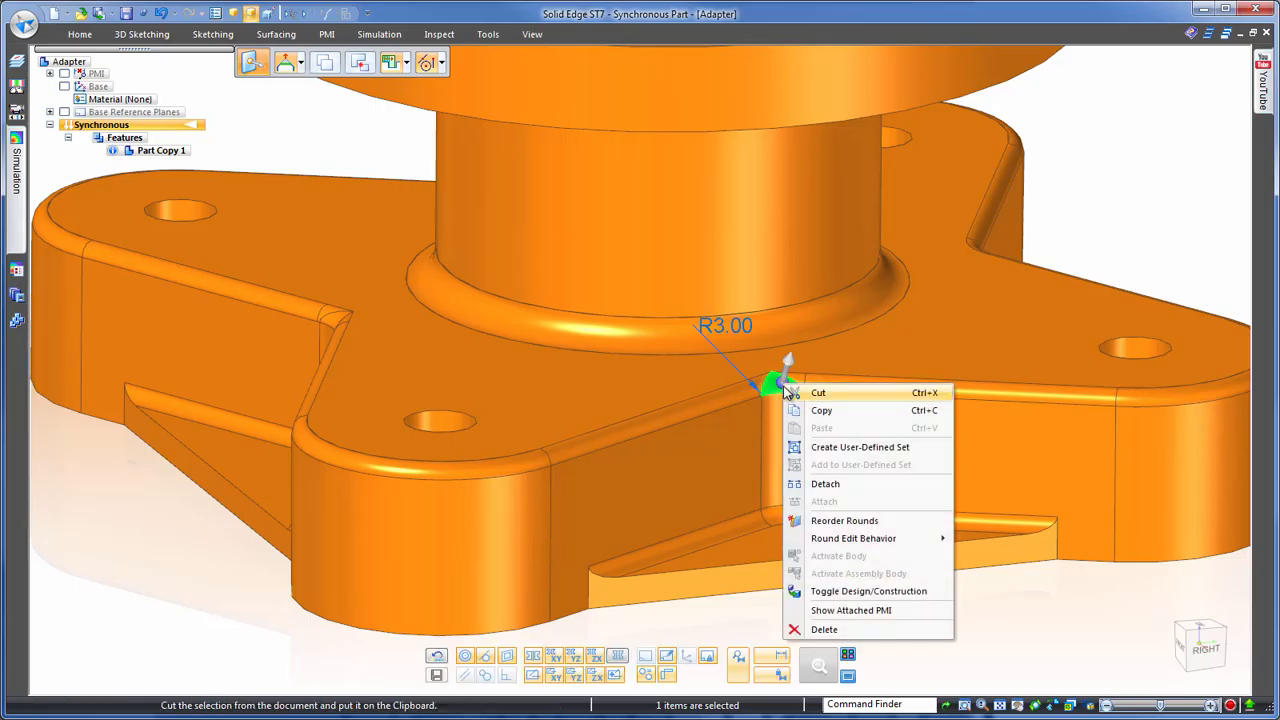
click(840, 522)
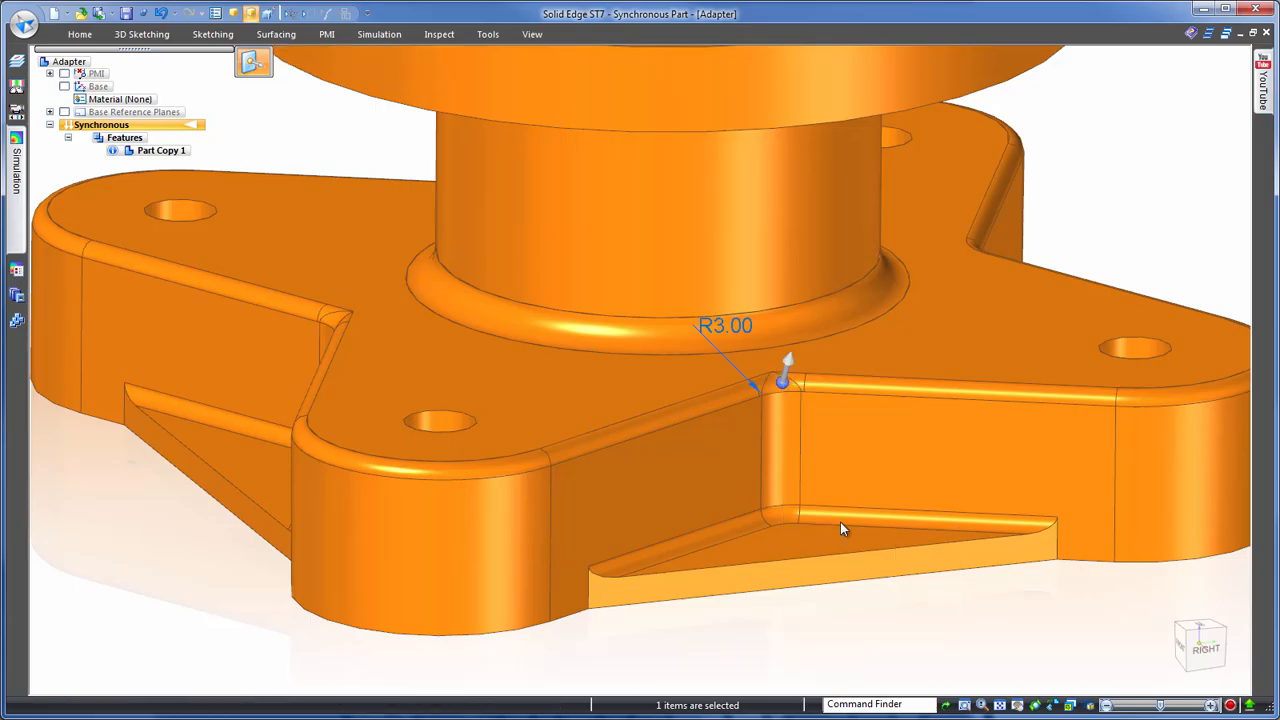
click(949, 640)
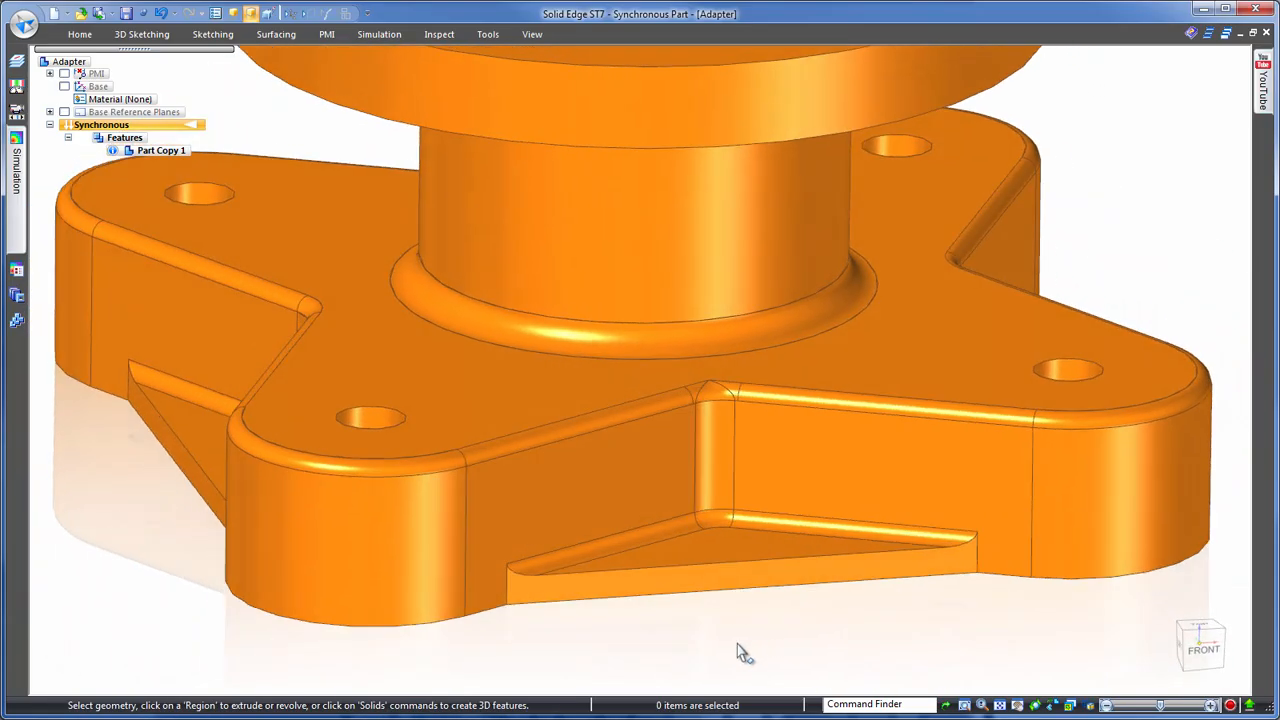
- Reorder the rounds at the front-facing inner corner between two base lobes
click(745, 392)
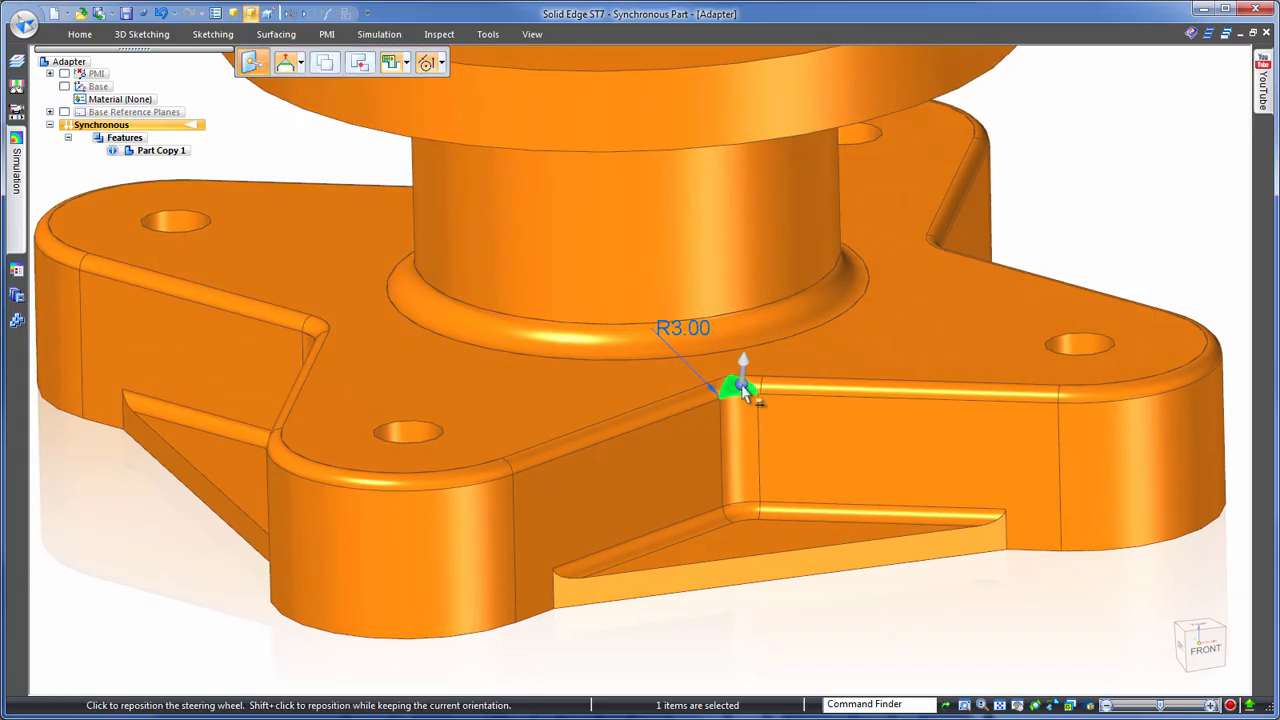
right_click(745, 392)
click(790, 524)
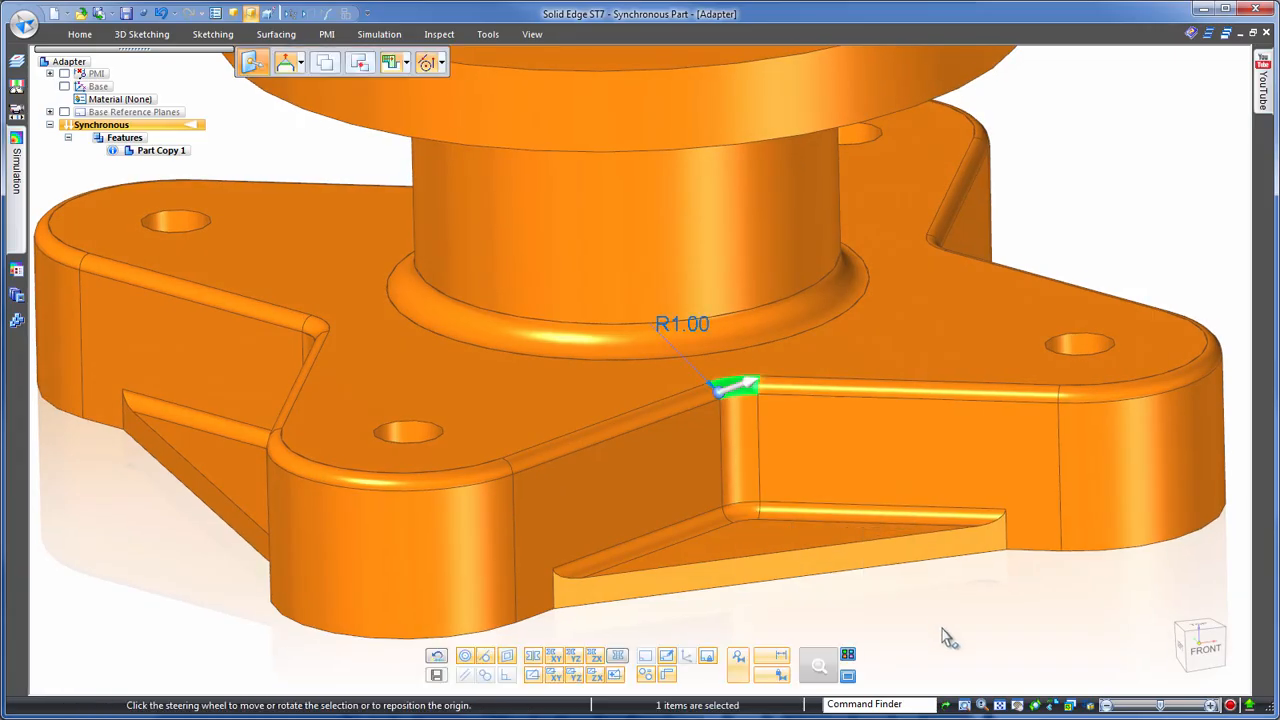
click(949, 640)
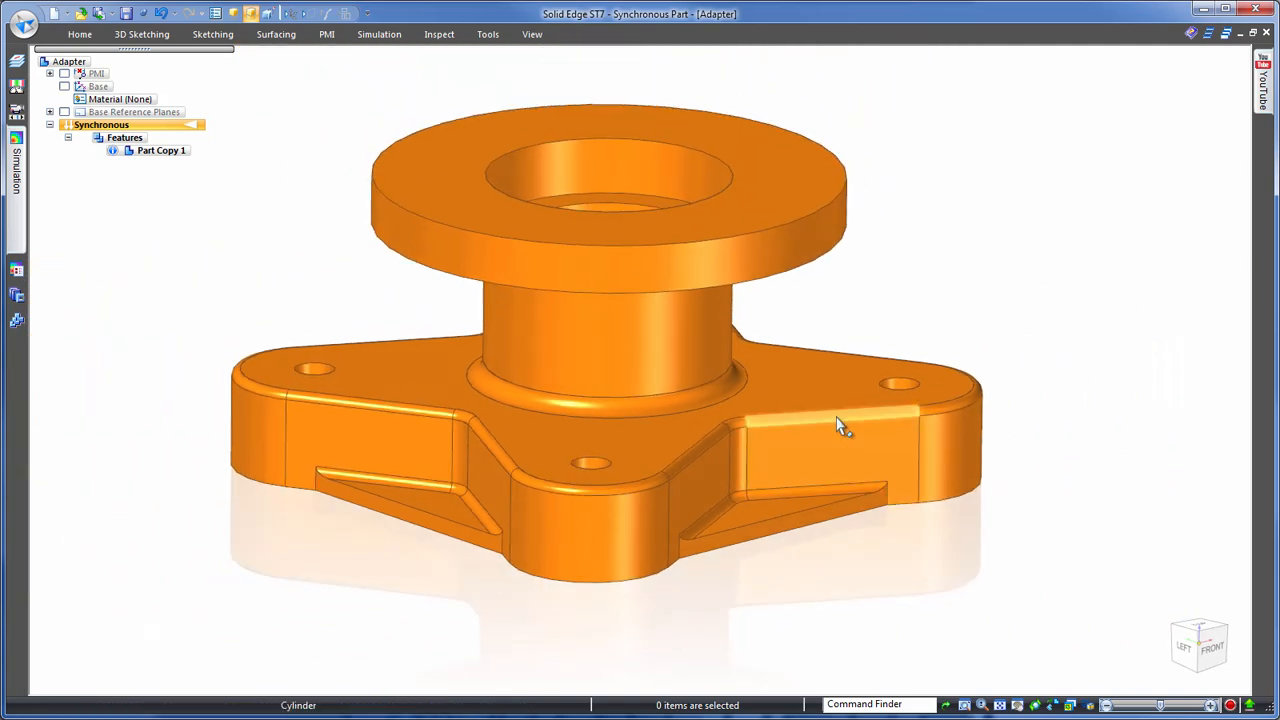
- Set the radius of the rounds along the base's upper edges and the triangular webs to 1.5 mm
click(840, 425)
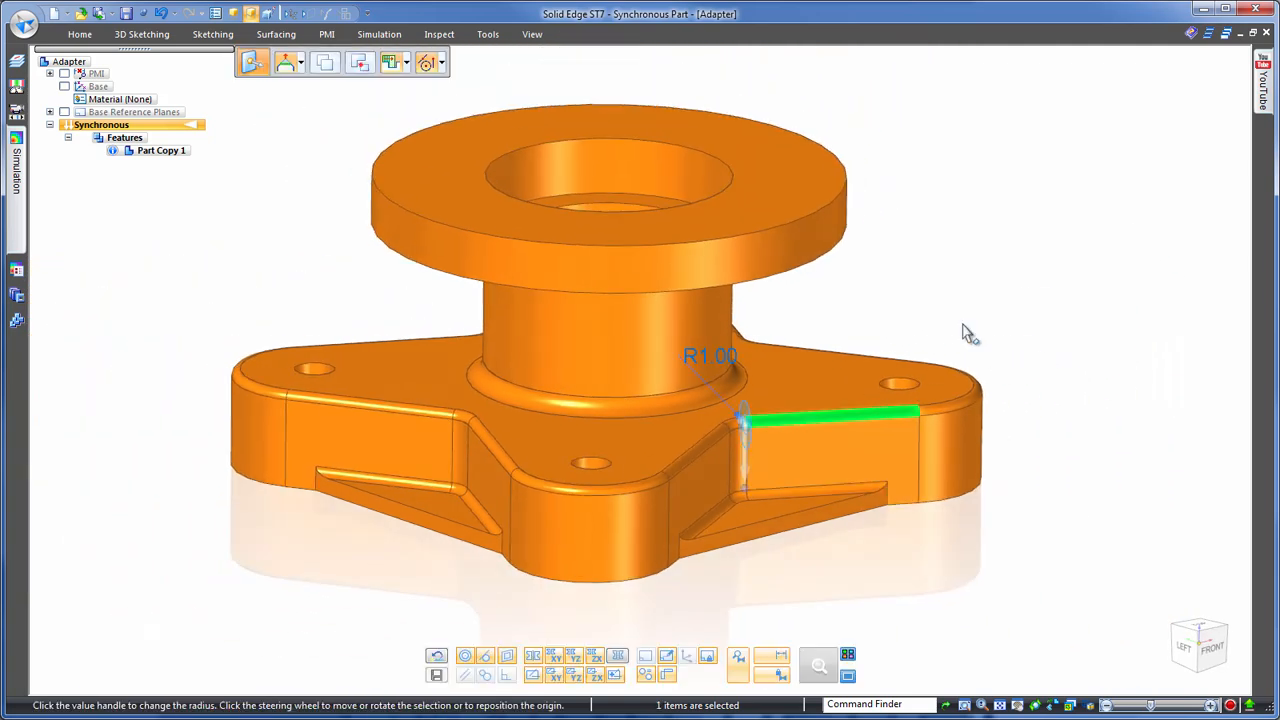
click(743, 364)
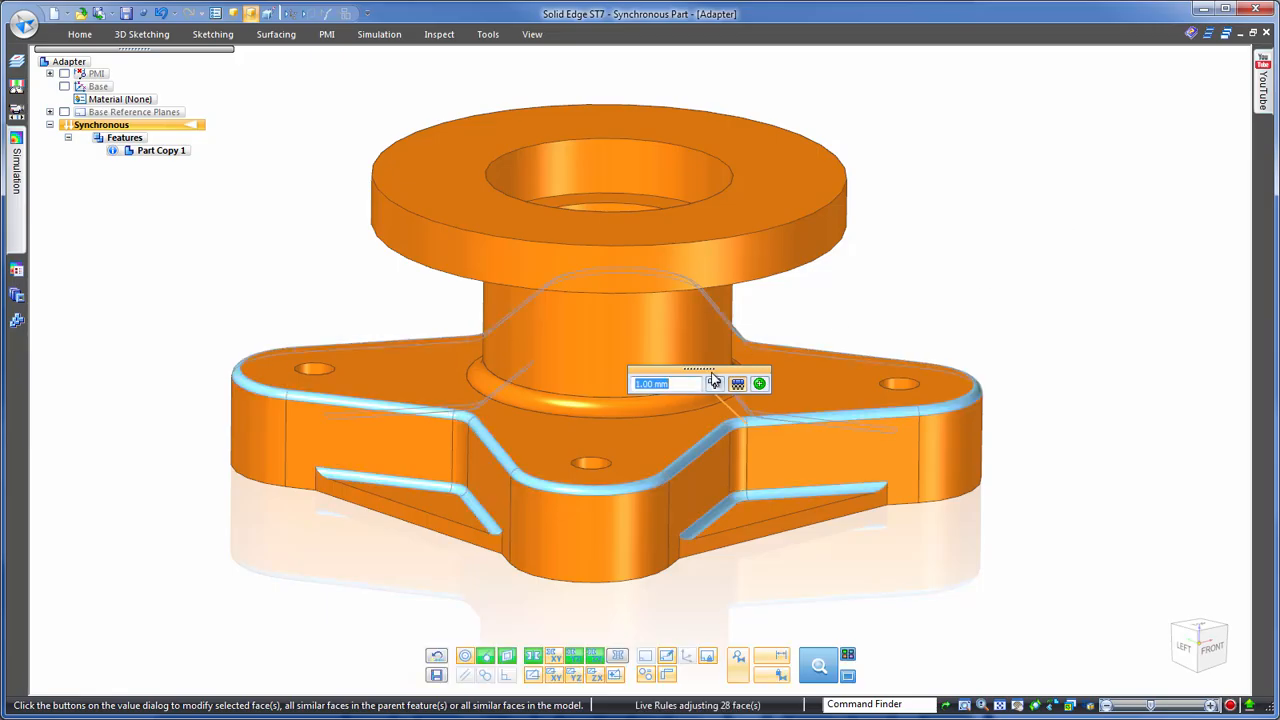
scroll(691, 390, up, 3)
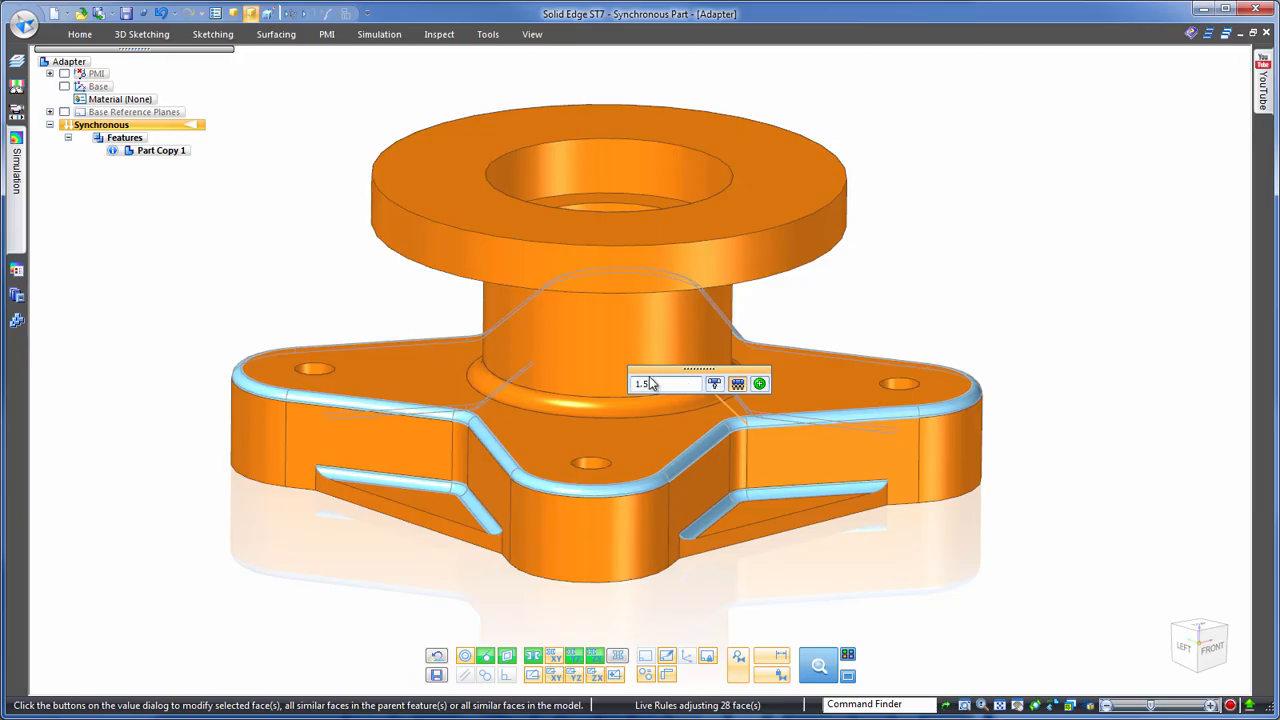
text(1.5)
key(Return)
click(833, 417)
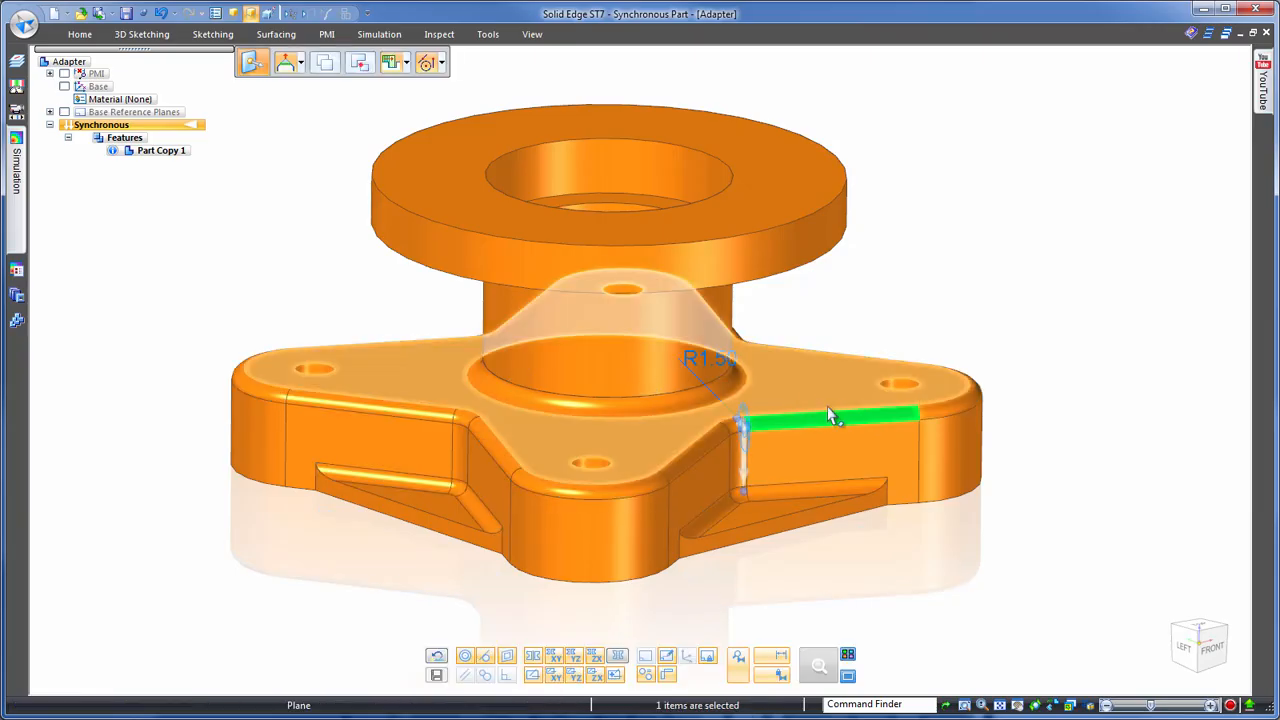
- Run hole recognition on the adapter and exclude the central 22 mm counterbore, keeping the four simple 5 mm base holes
click(890, 316)
scroll(960, 240, down, 3)
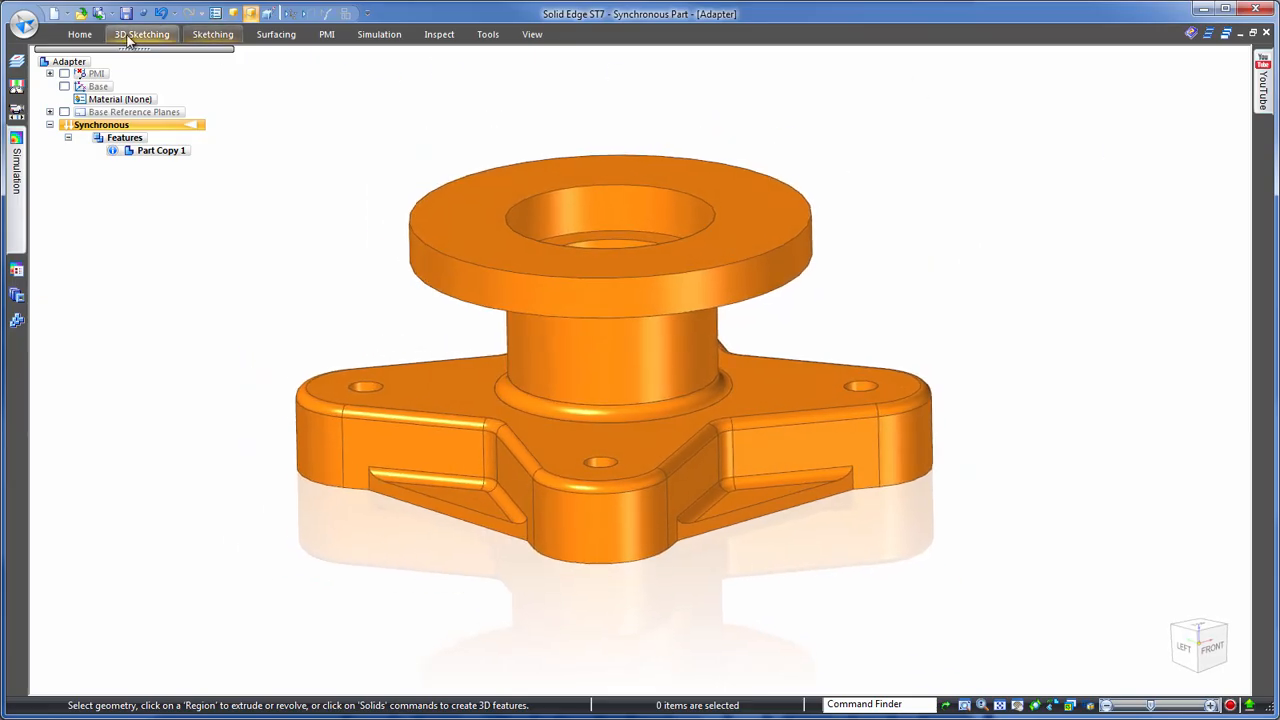
click(82, 35)
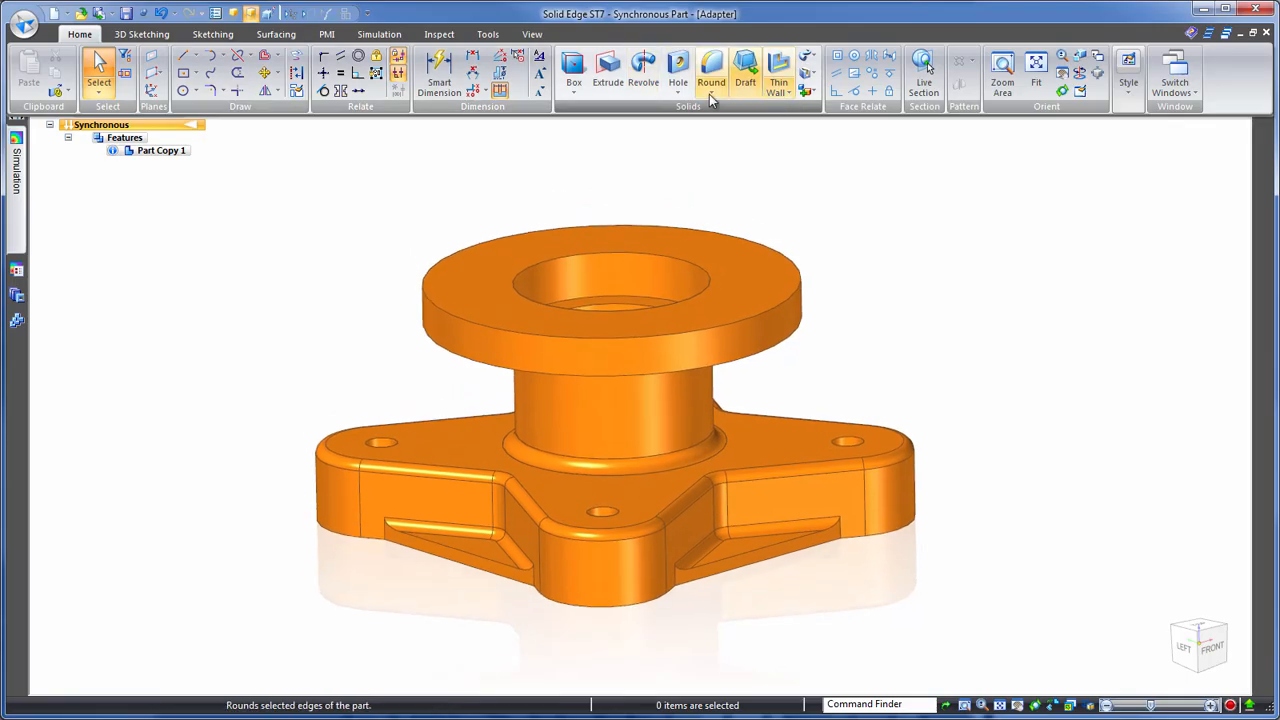
click(678, 92)
click(712, 164)
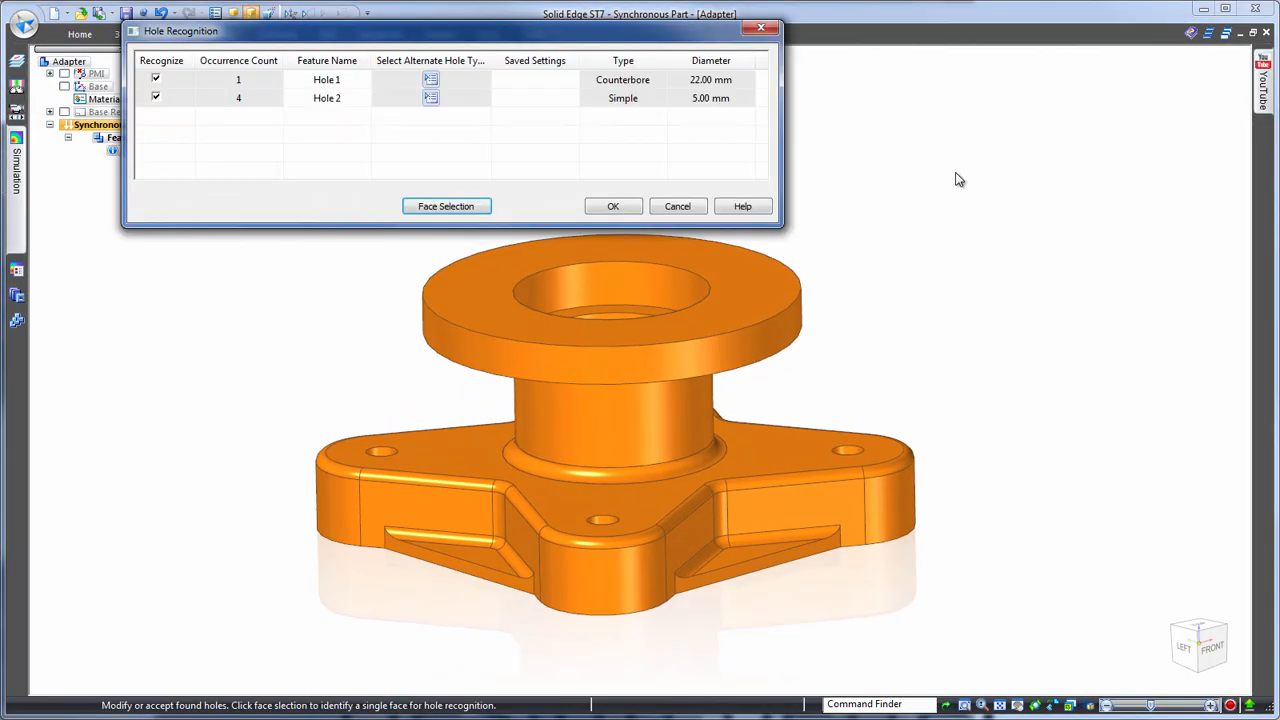
mouse_move(351, 75)
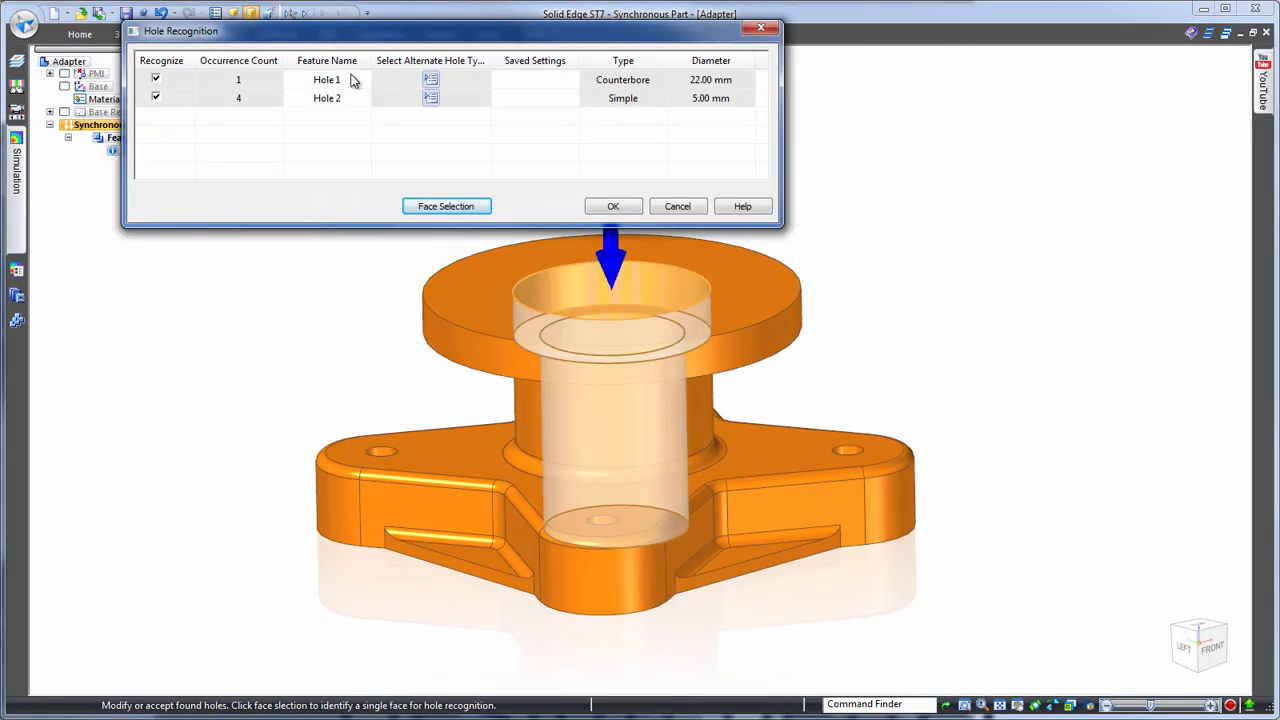
click(156, 79)
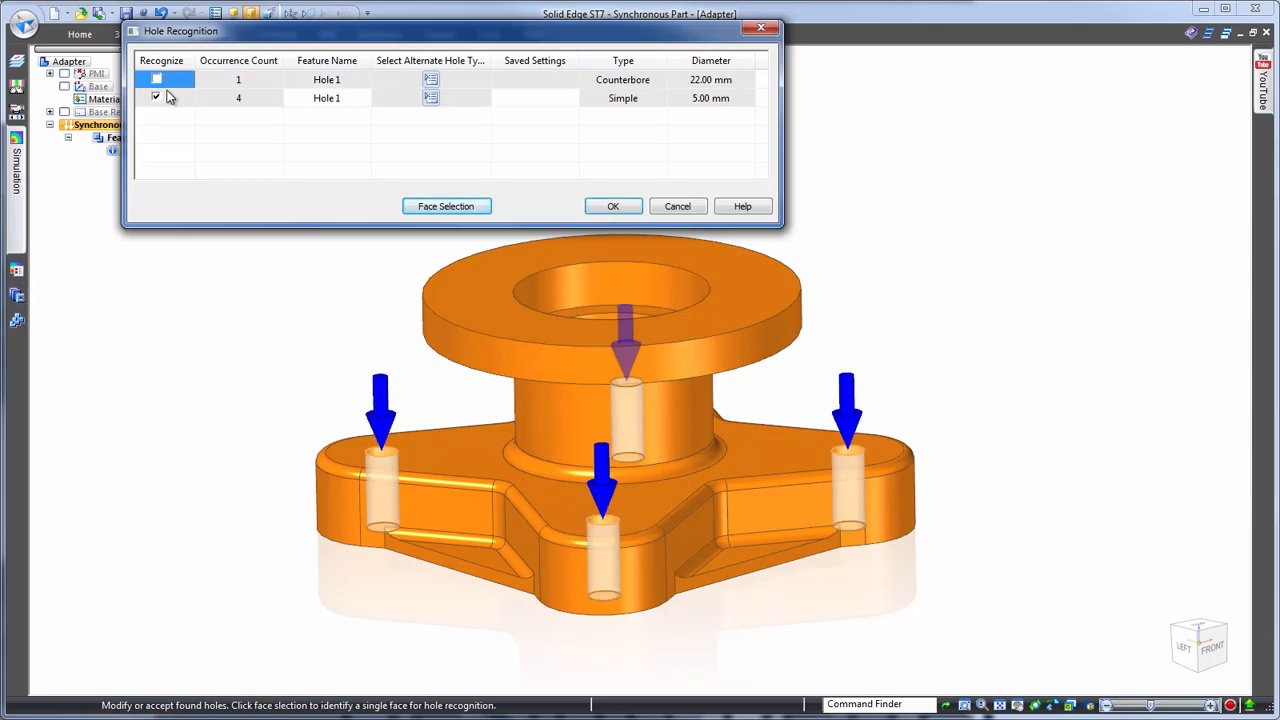
- Convert the four base holes to ISO Metric counterbores, Socket Head 4762, size M4 with Loose (H14) fit, and accept the recognition
click(430, 97)
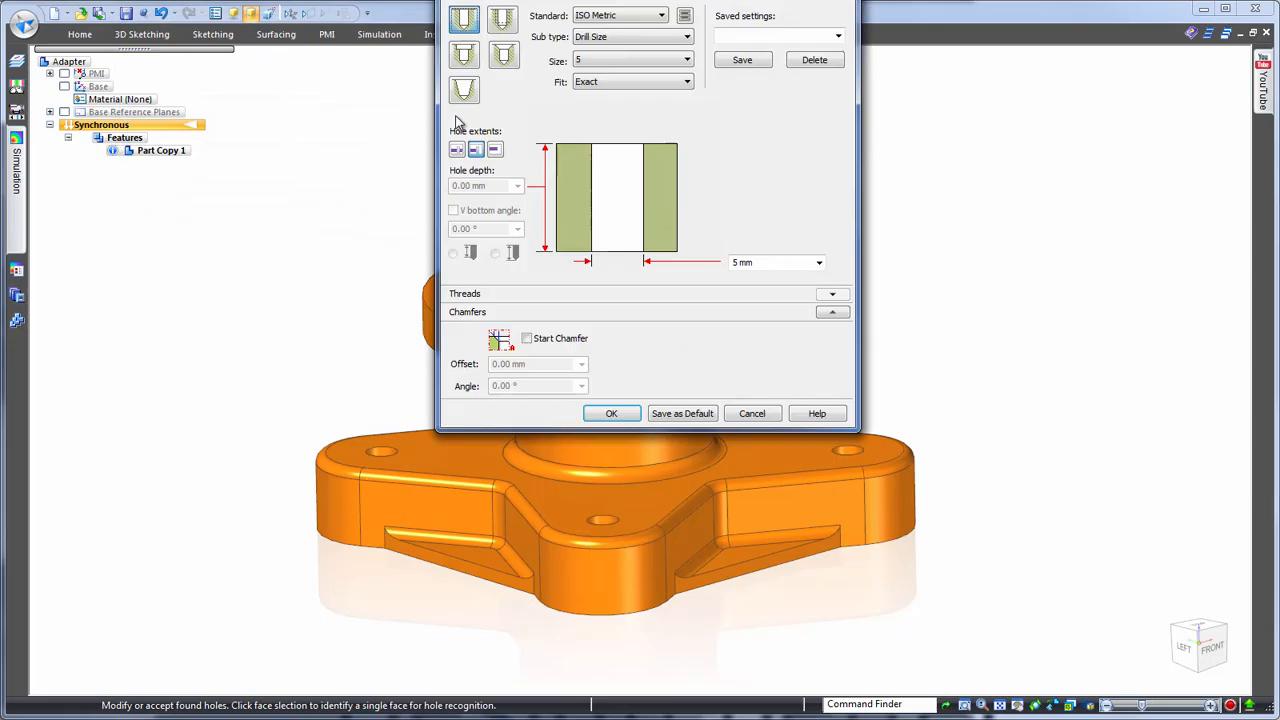
click(463, 54)
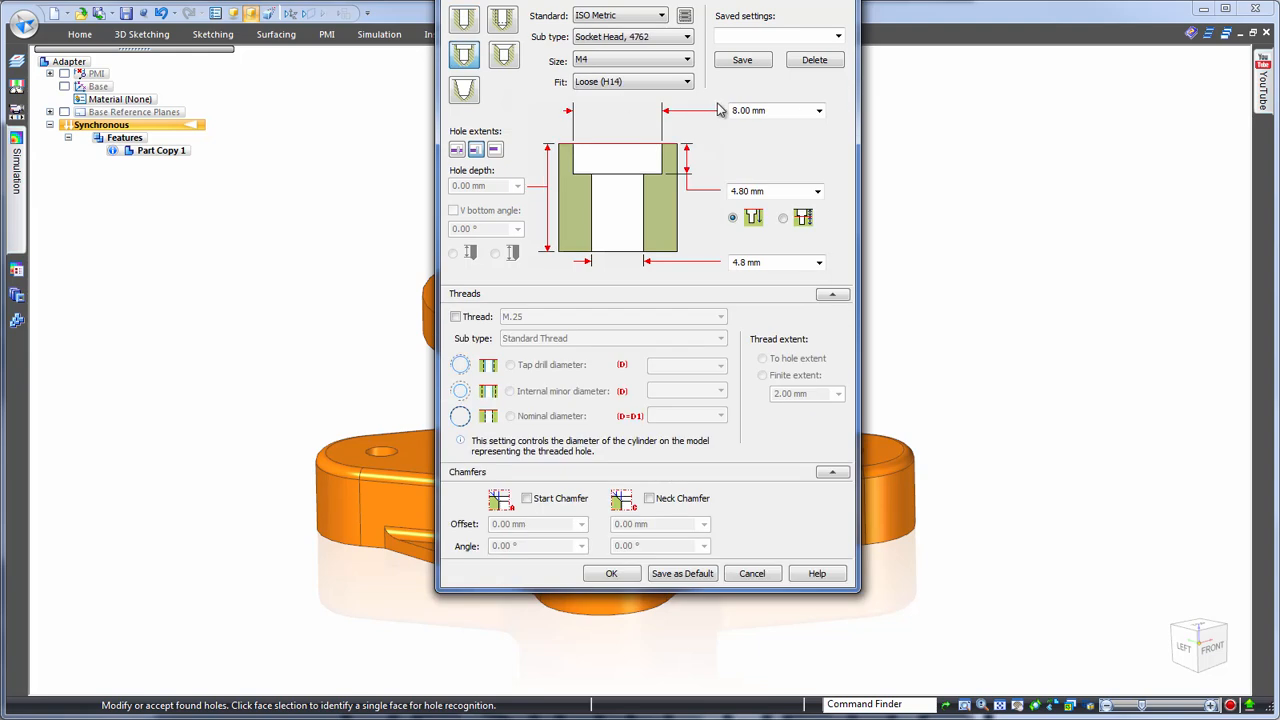
click(616, 573)
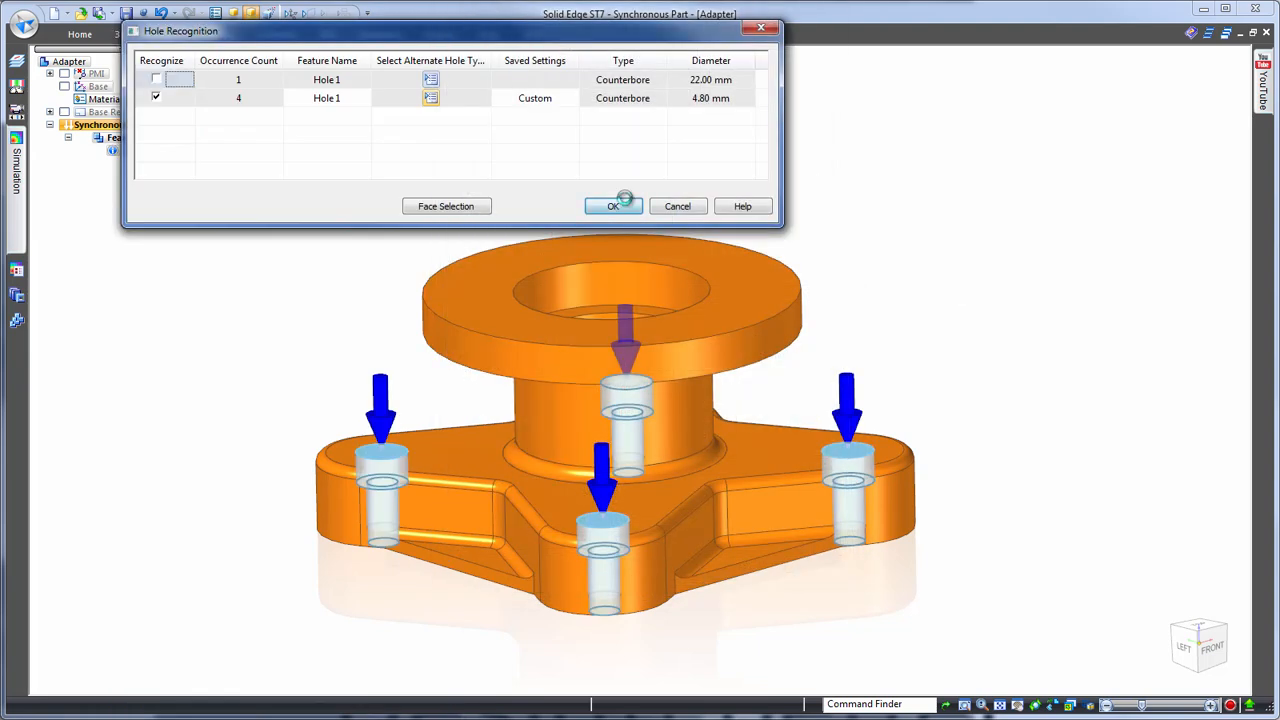
click(613, 204)
- Fence-select the triangular webs along the base's lower edge from the front view, exclude the bottom face, and delete the webs
middle_drag(1032, 172, 1056, 203)
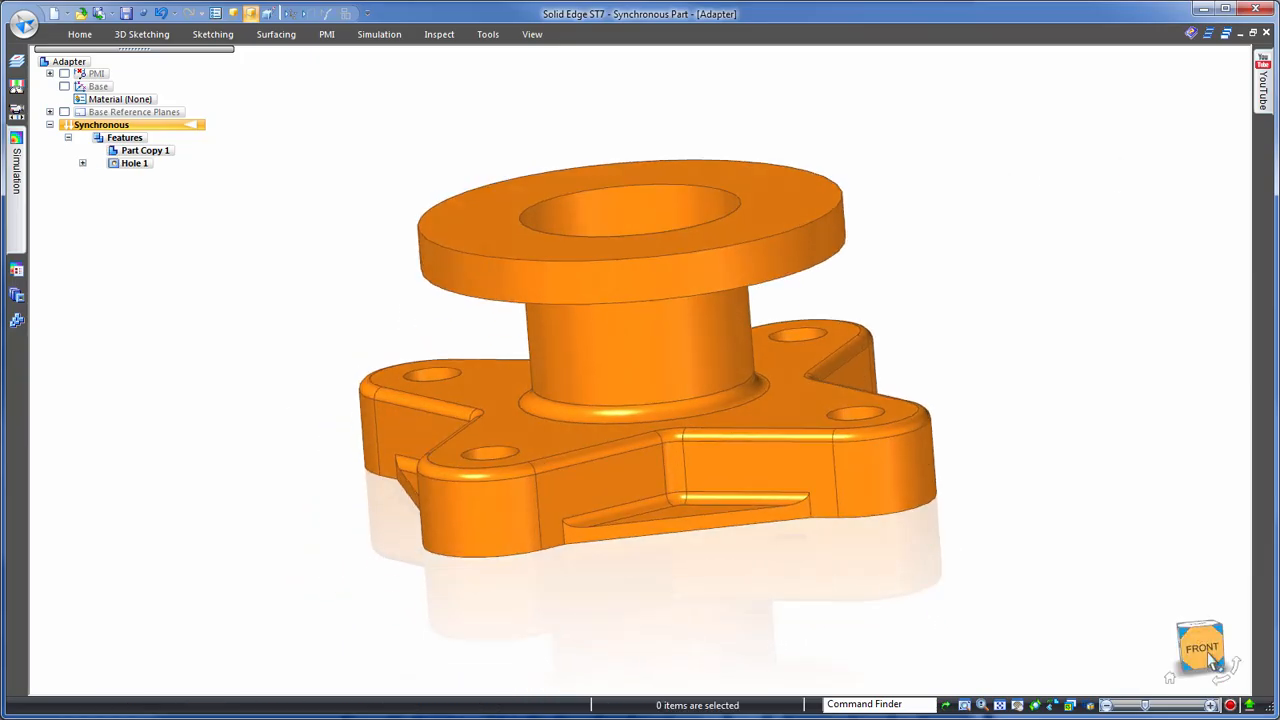
click(1208, 653)
scroll(670, 600, down, 5)
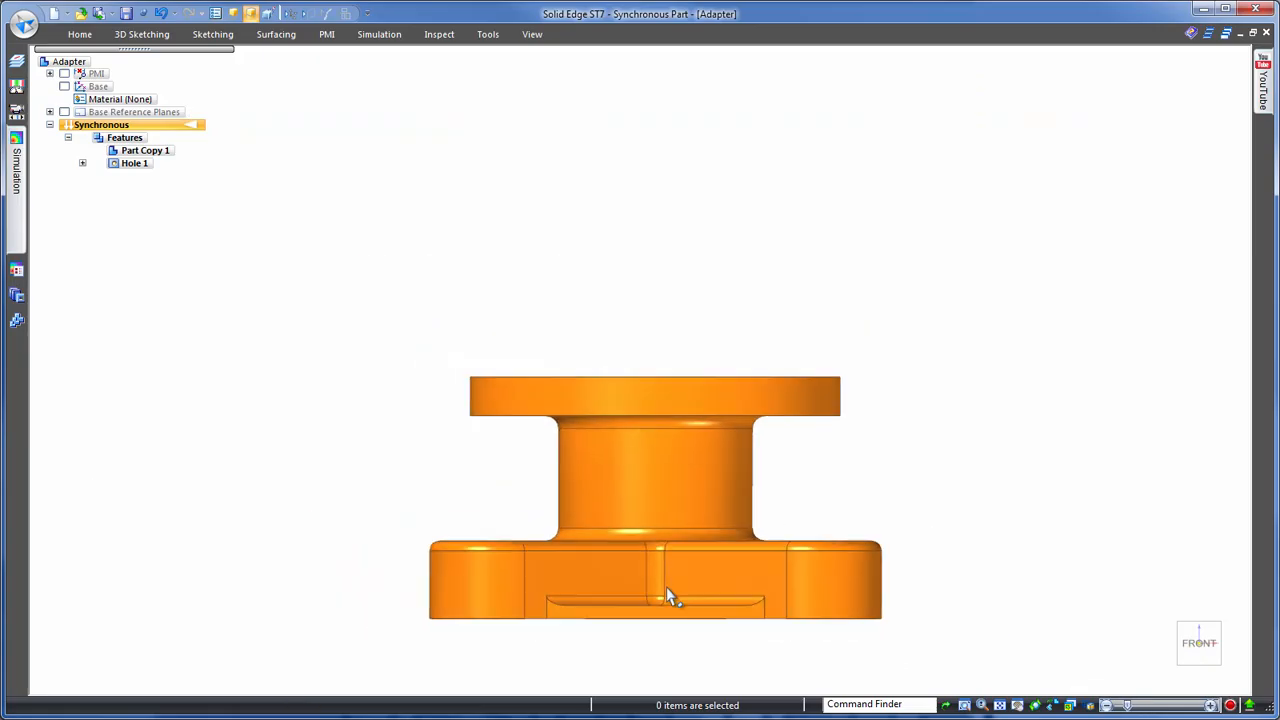
drag(463, 598, 940, 628)
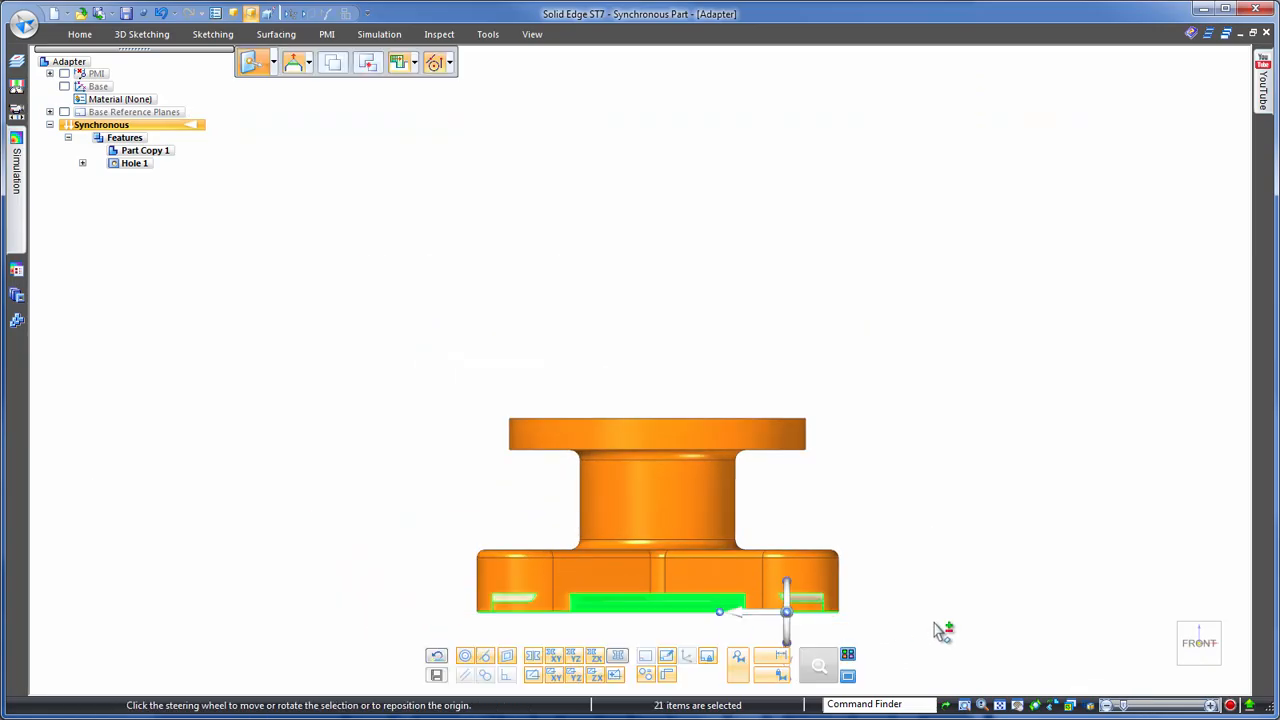
middle_drag(963, 491, 560, 557)
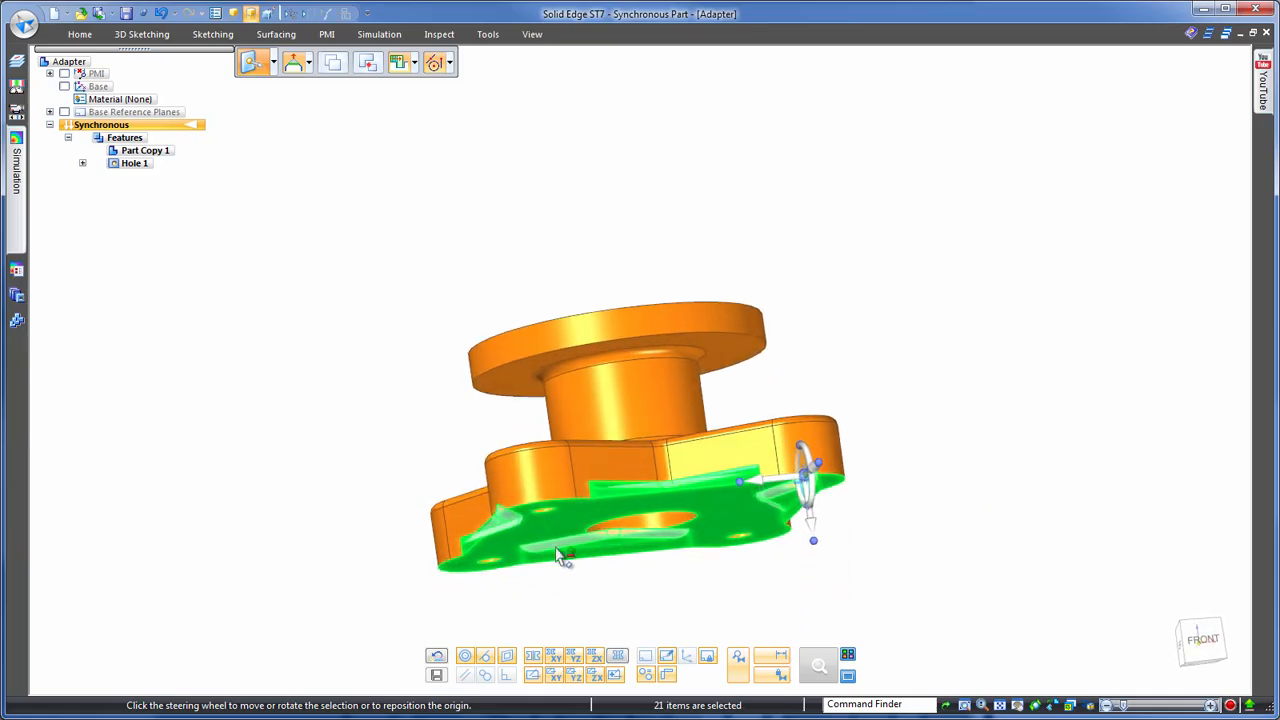
click(558, 527)
middle_drag(1174, 414, 992, 365)
right_click(992, 365)
click(1053, 607)
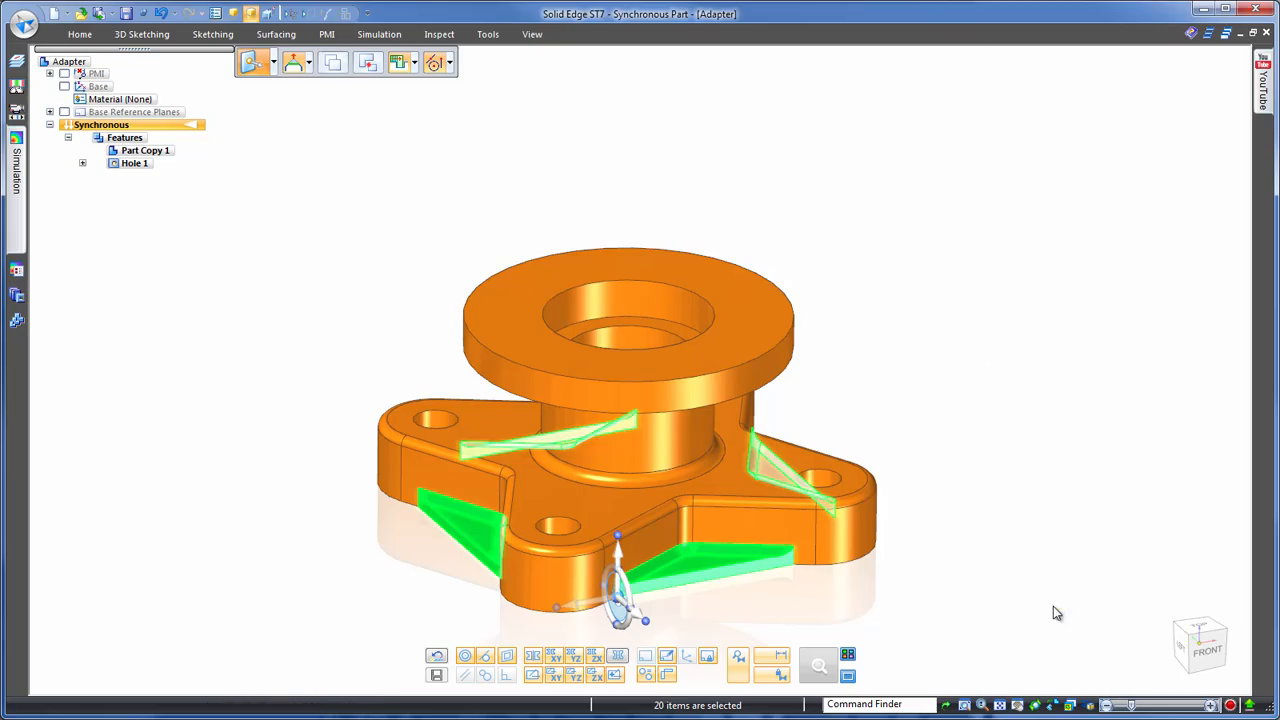
middle_drag(997, 362, 546, 366)
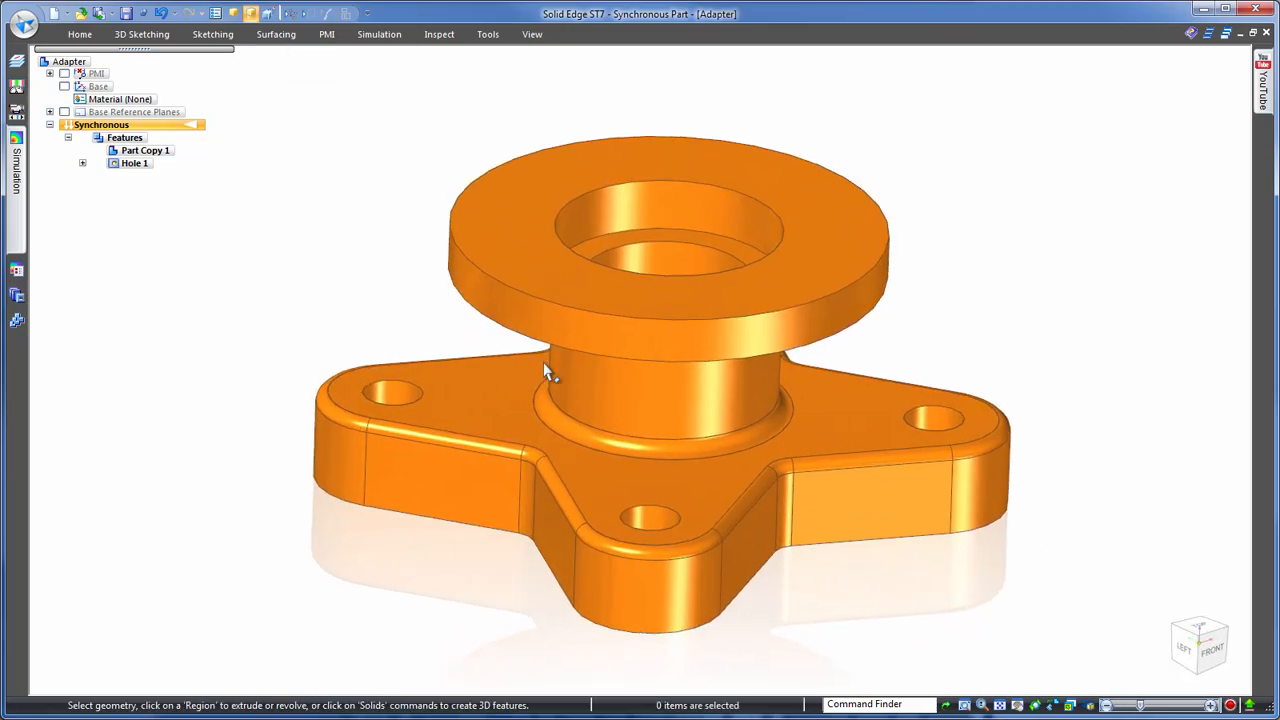
- Try to move a counterbored base hole outward with its lobe and the other connected base faces following
click(395, 396)
click(400, 396)
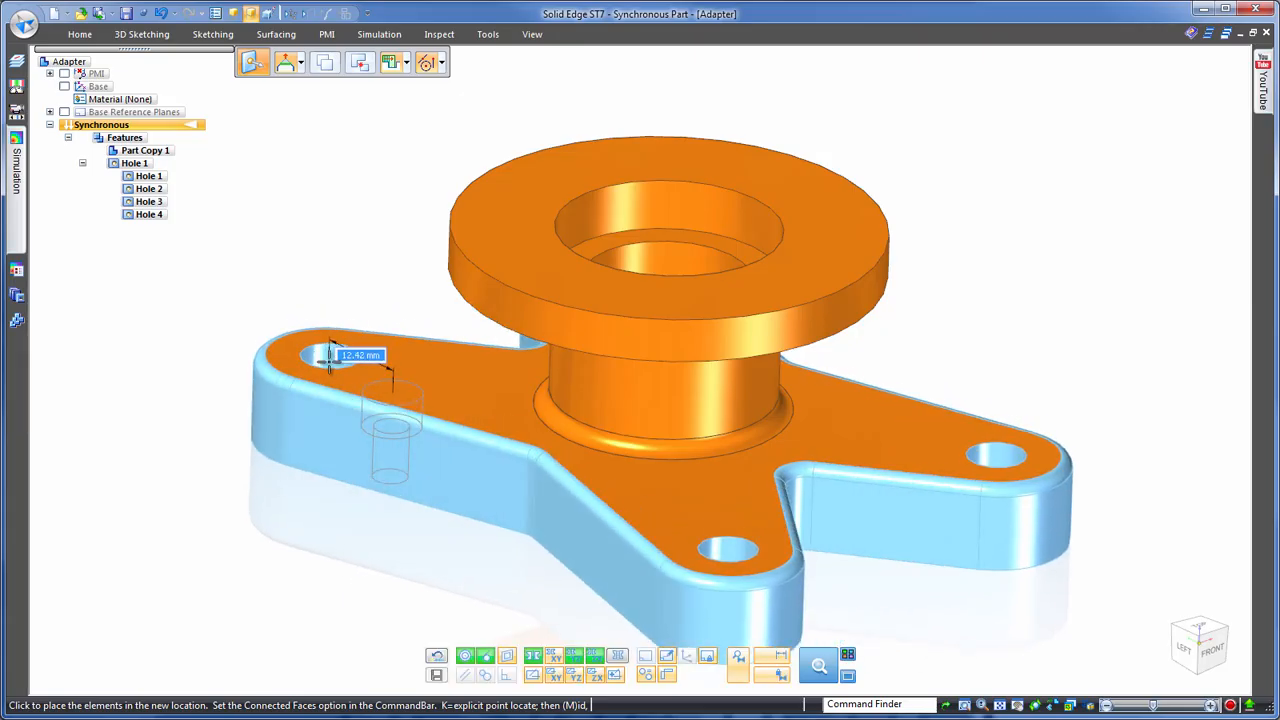
key(Escape)
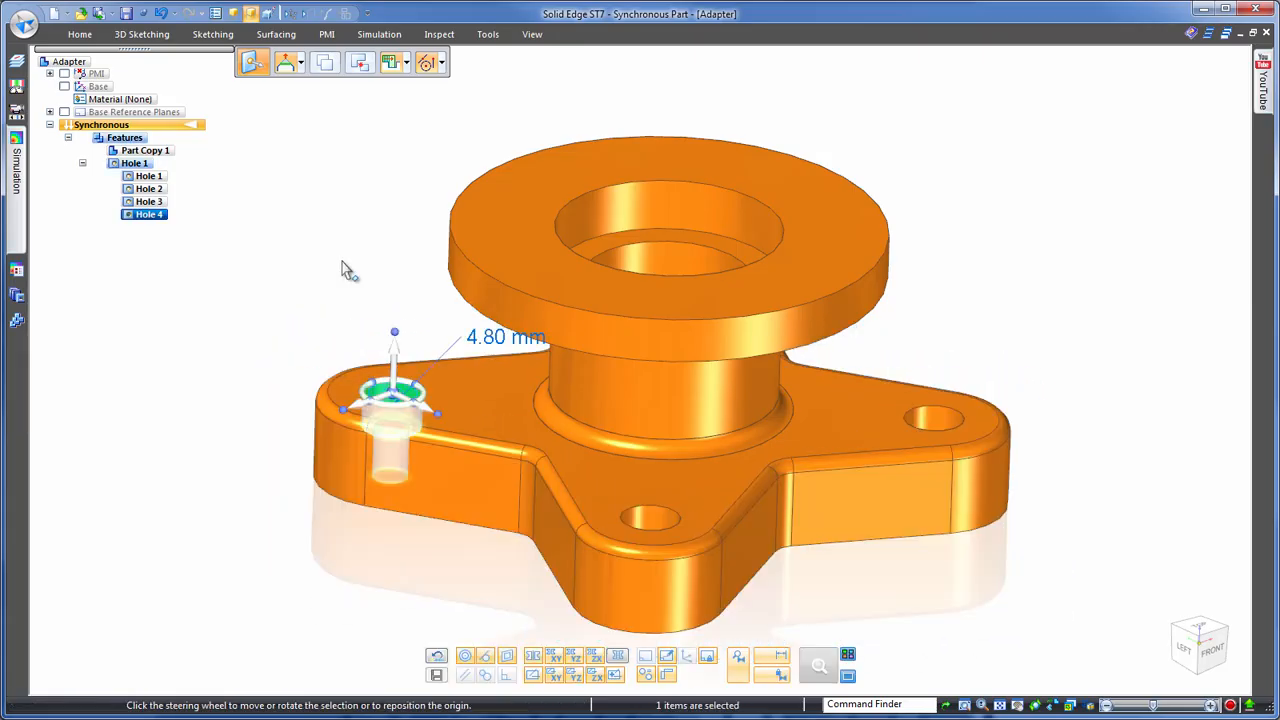
key(Escape)
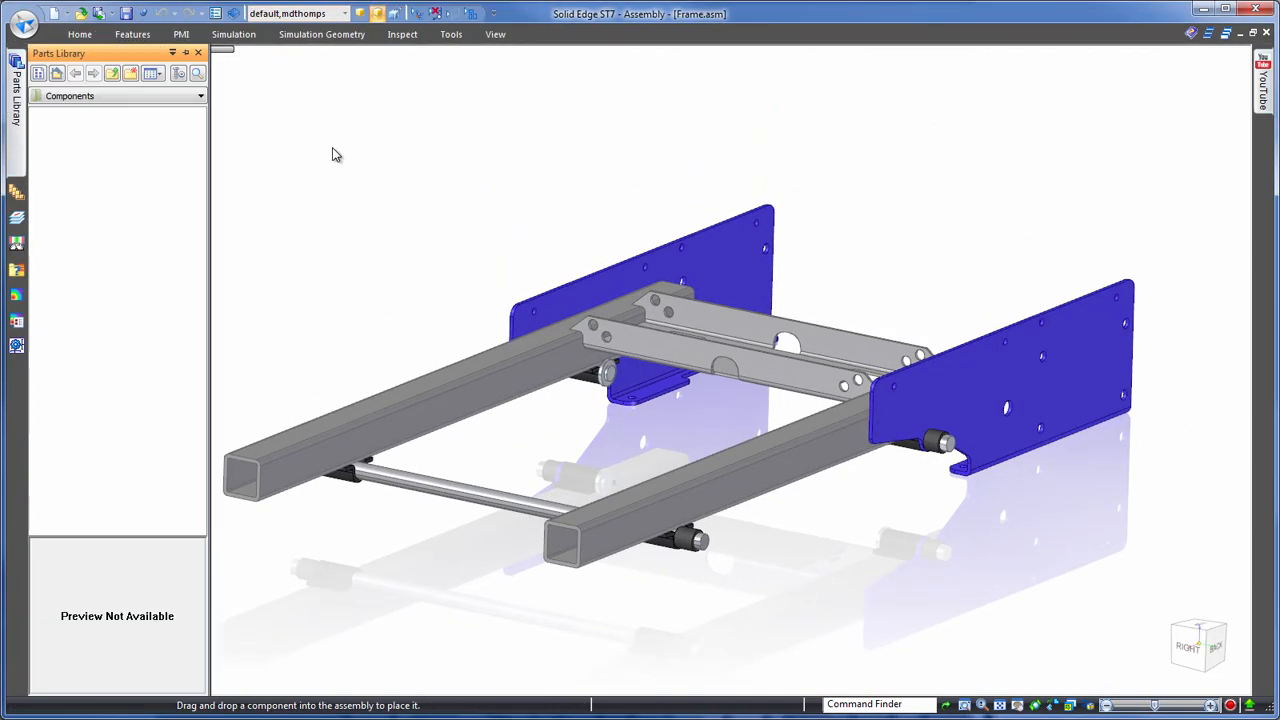
- Insert Adapter.par from the Components library into the Frame.asm assembly and align it axially with the round cross shaft
click(66, 115)
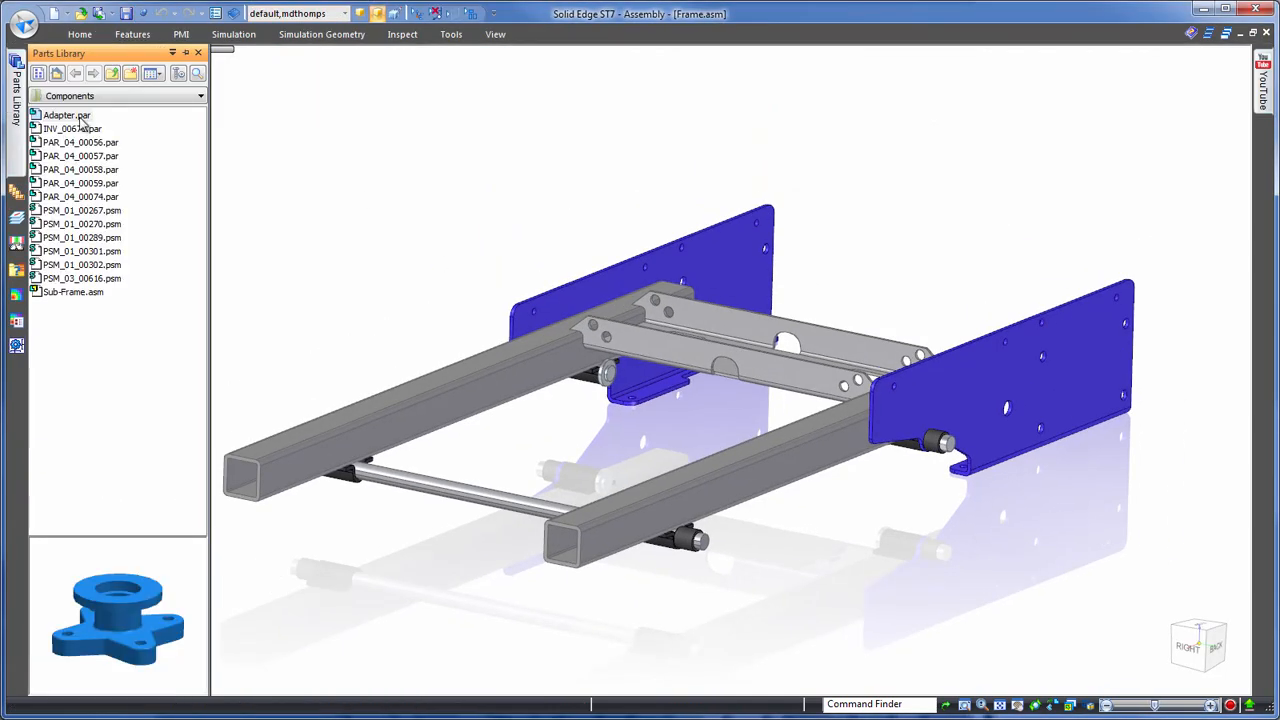
drag(69, 117, 798, 412)
click(808, 408)
click(747, 529)
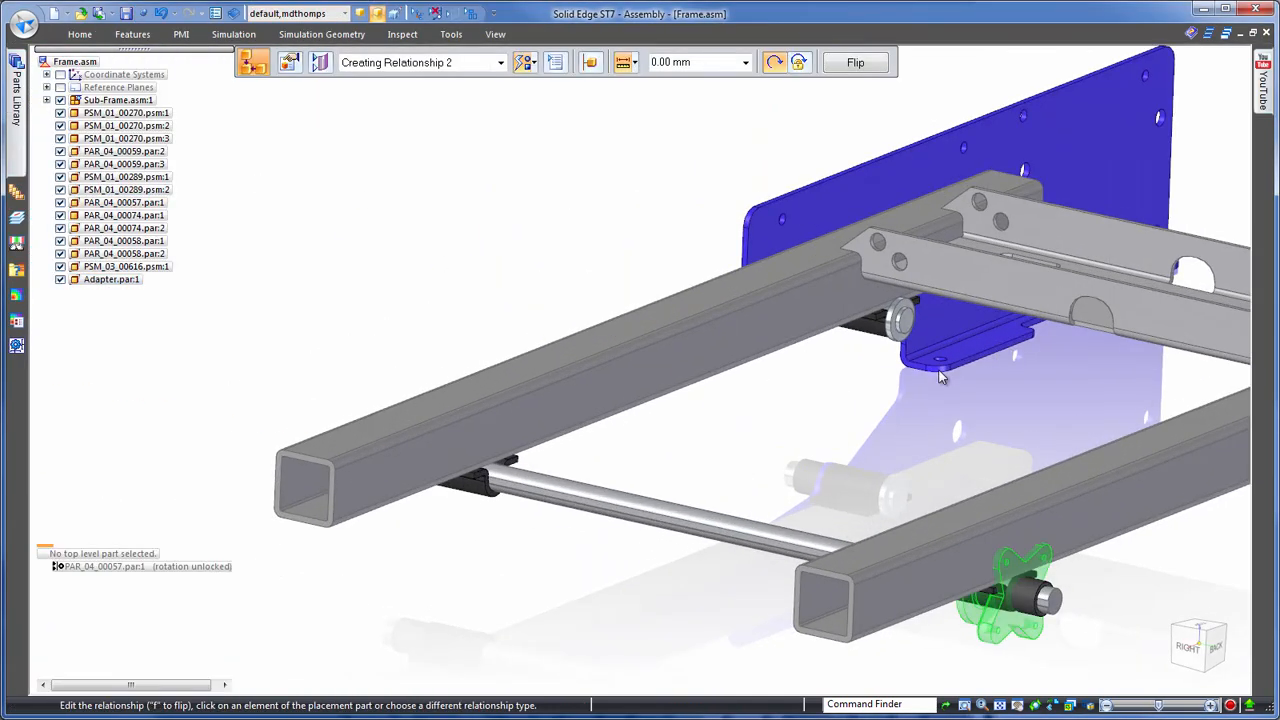
key(Escape)
- Slide the adapter along the cross shaft to a position about midway between the two square tubes
click(1020, 630)
click(1020, 642)
click(588, 569)
key(Escape)
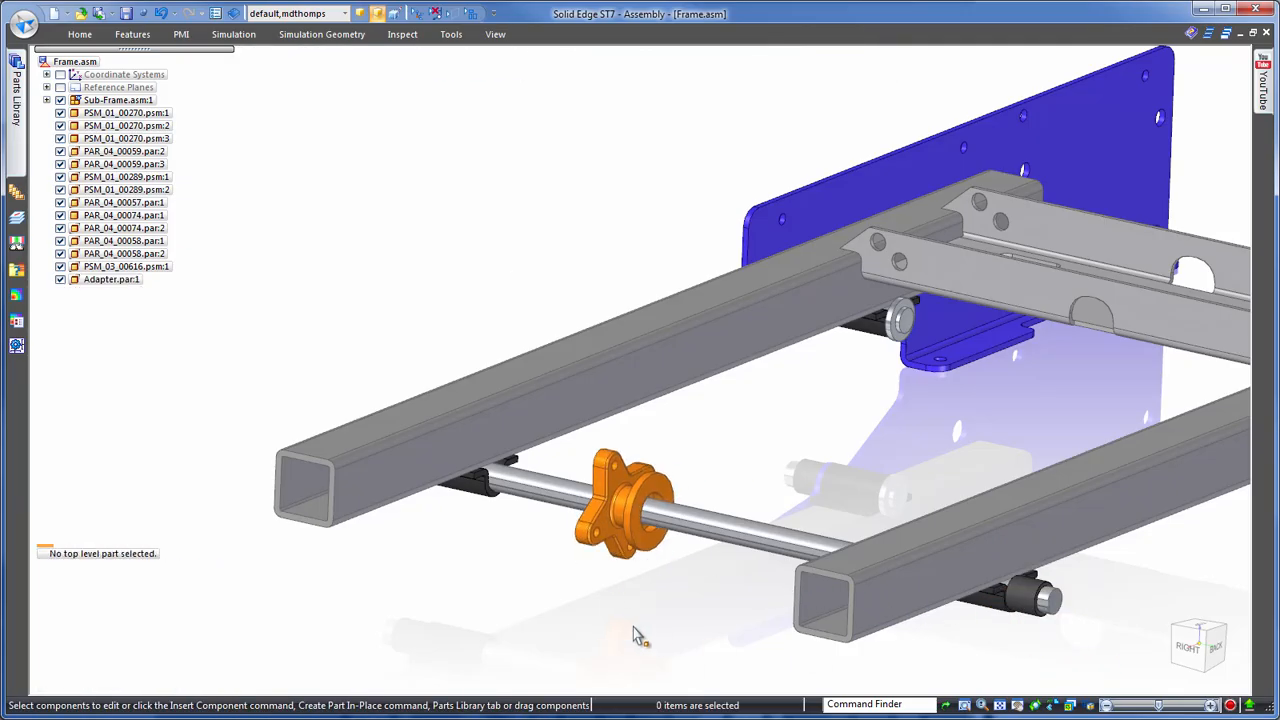
- Open the Parasolid file PSM_03_00615.x_t as a sheet metal document using the ISO Sheet Metal.psm template
click(25, 22)
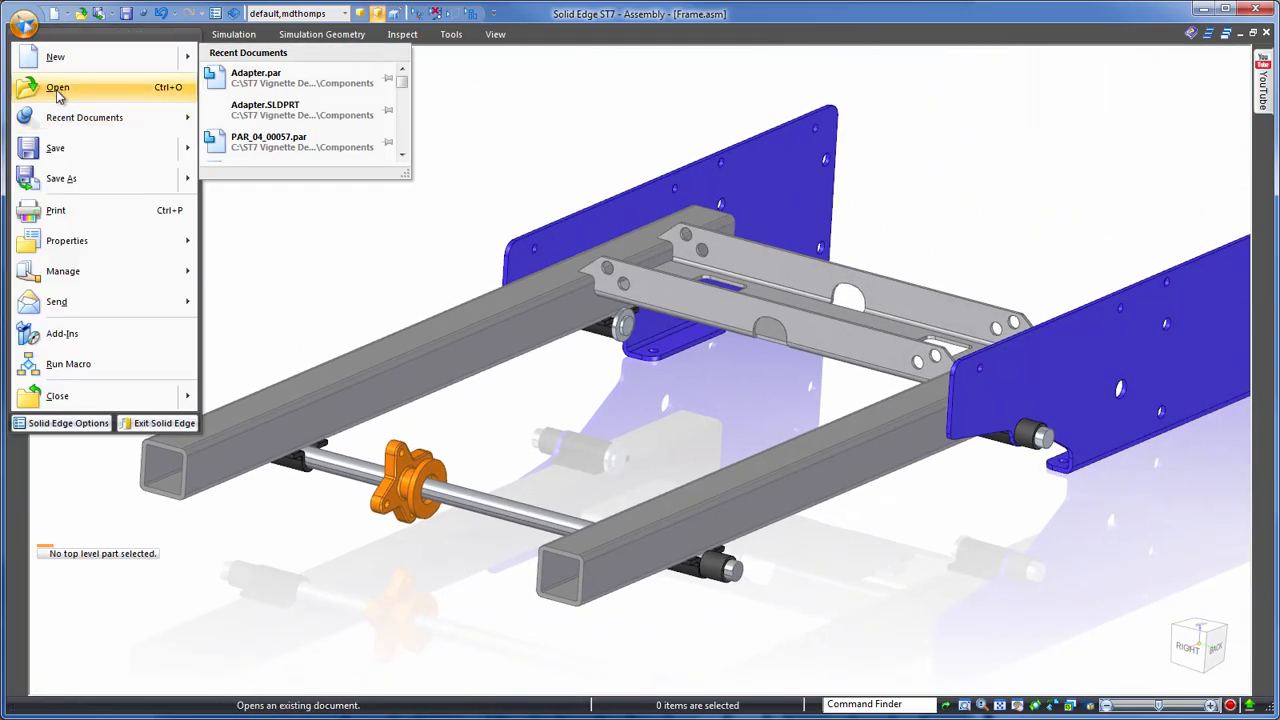
click(52, 87)
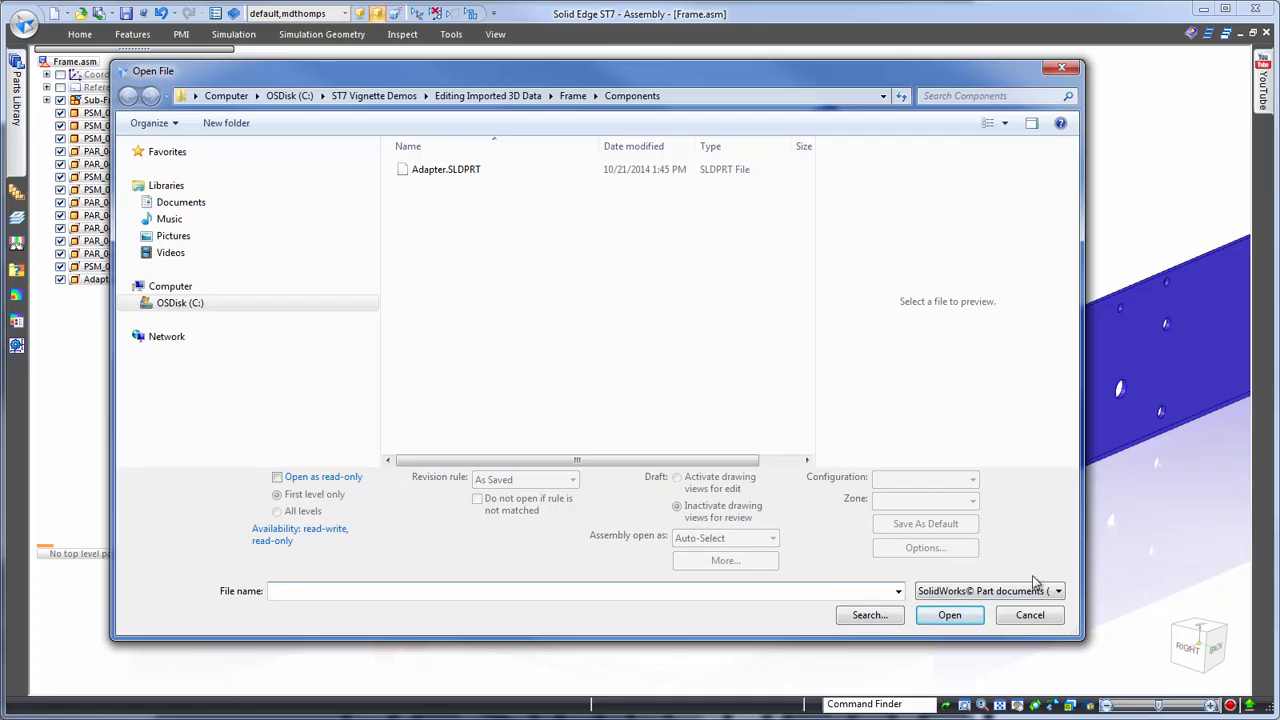
click(1057, 591)
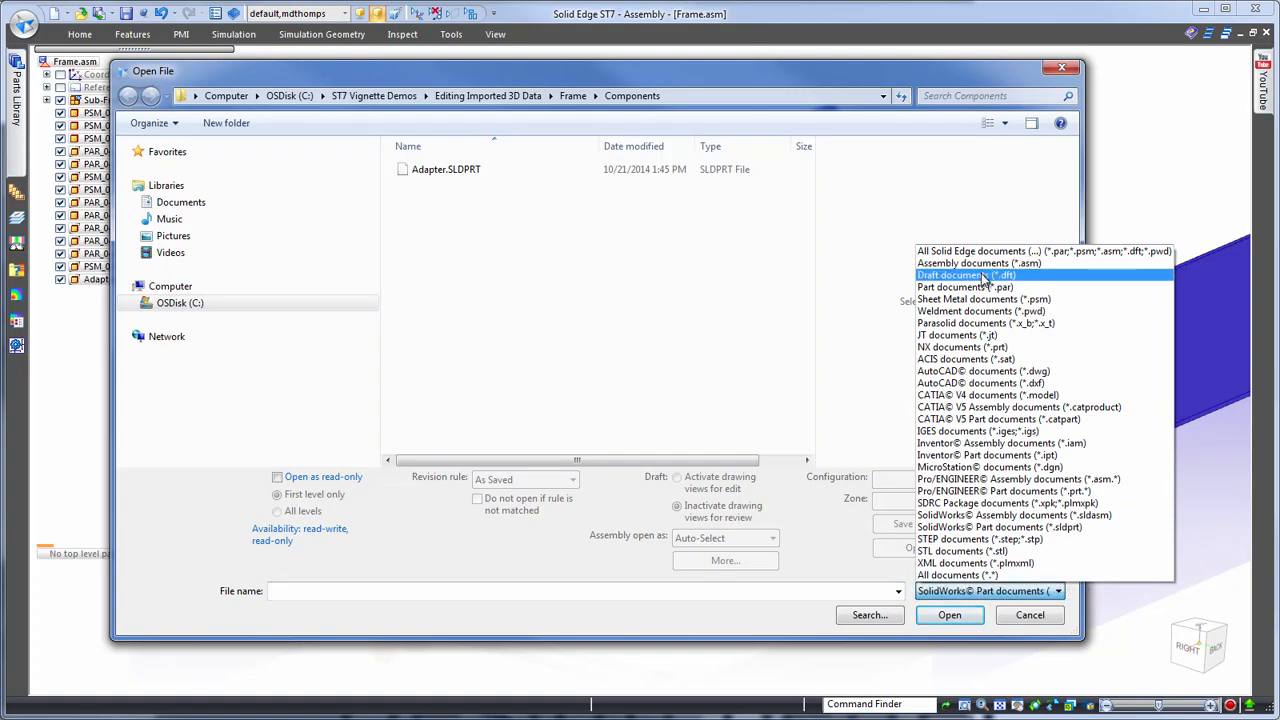
click(985, 324)
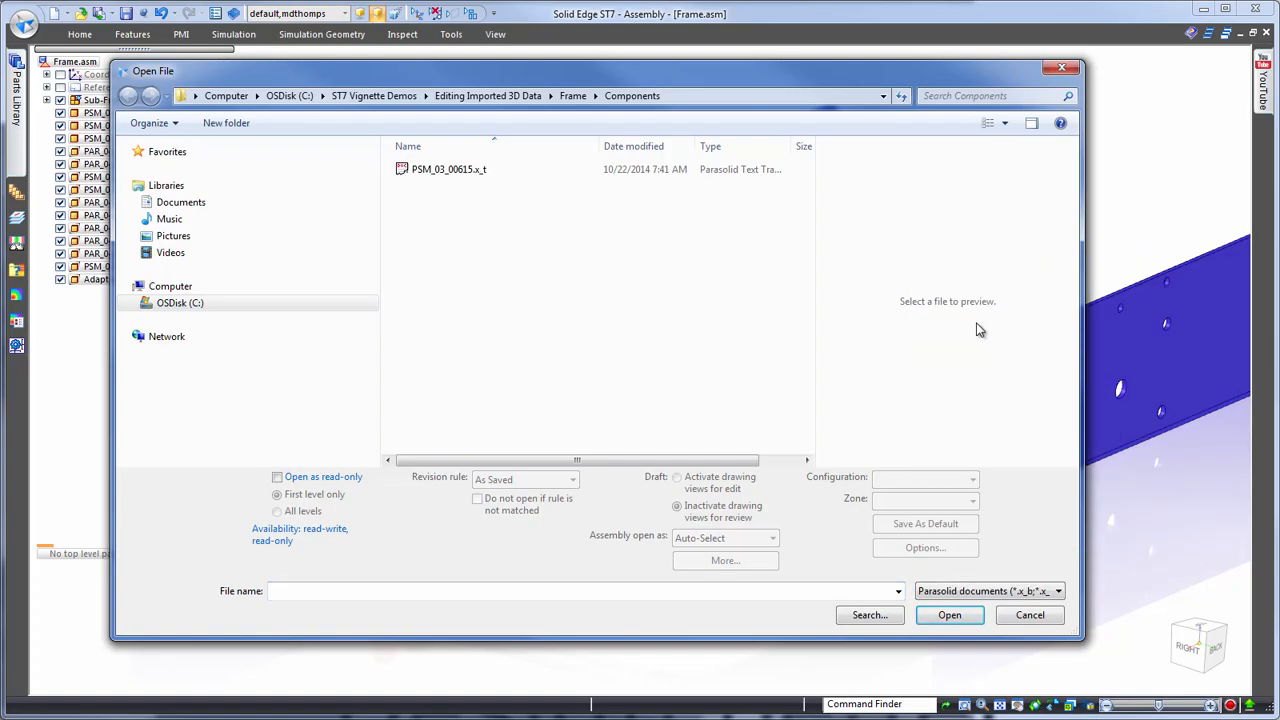
click(436, 172)
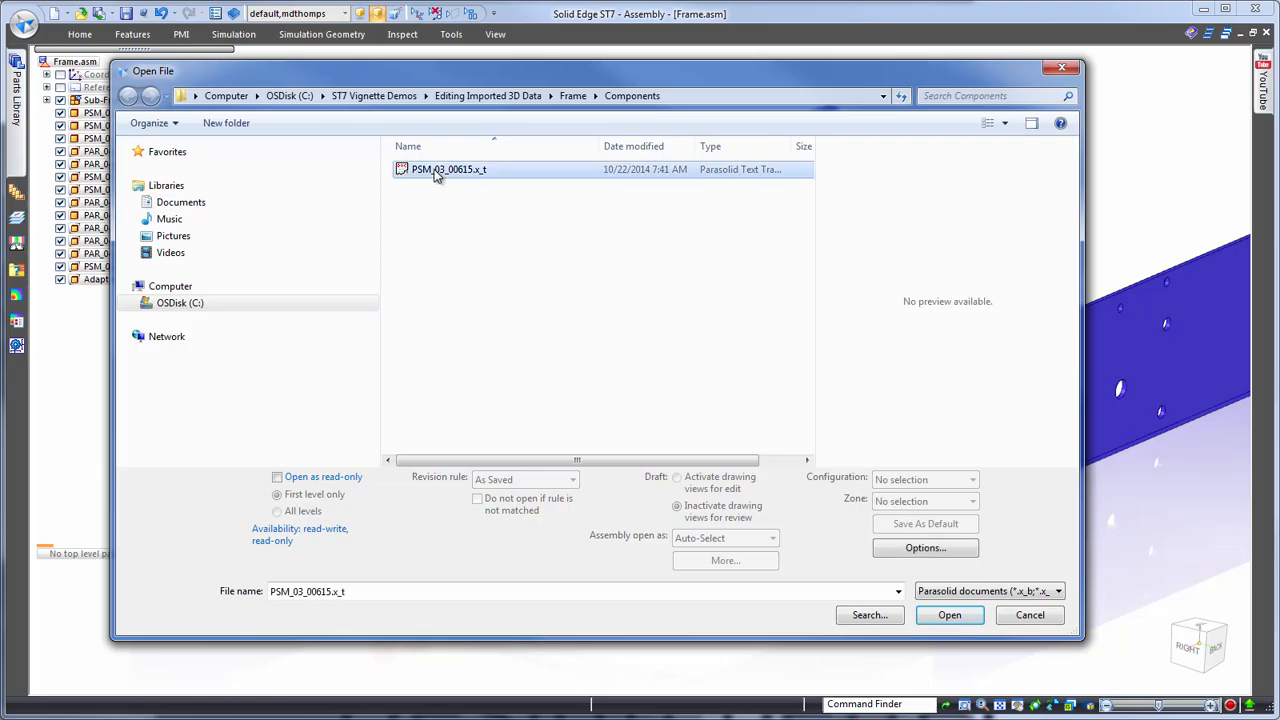
click(947, 618)
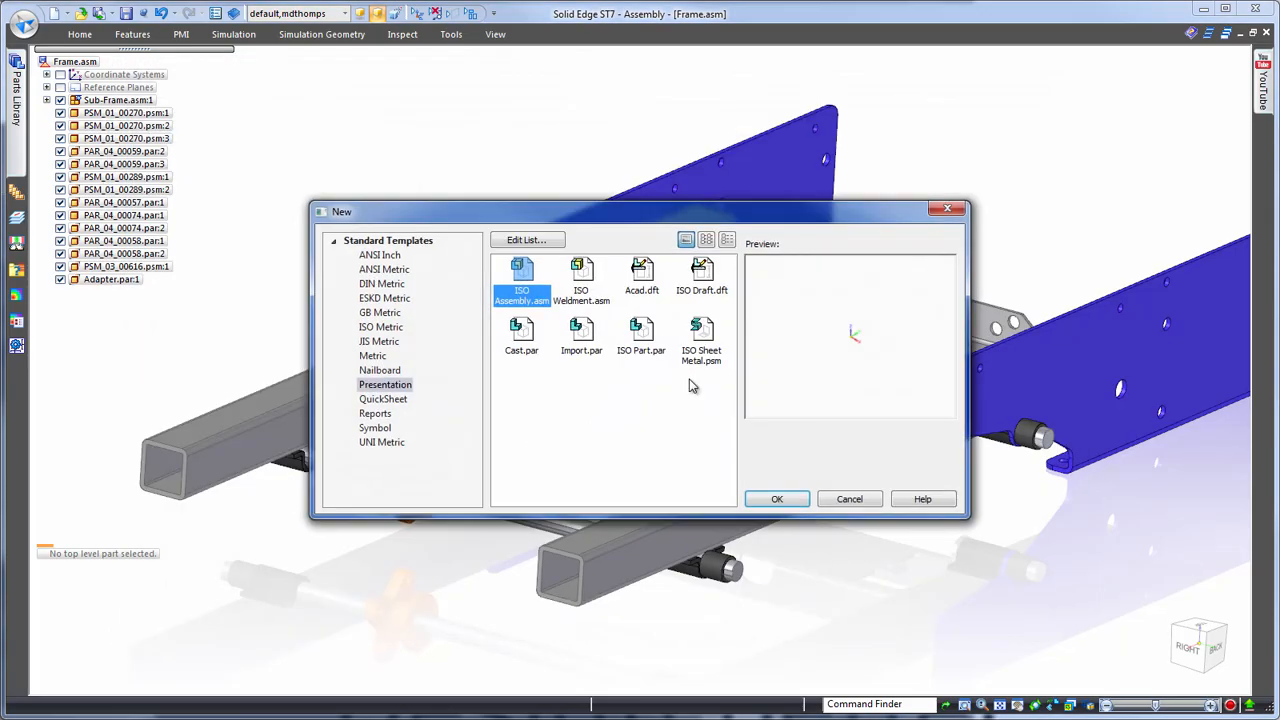
click(795, 500)
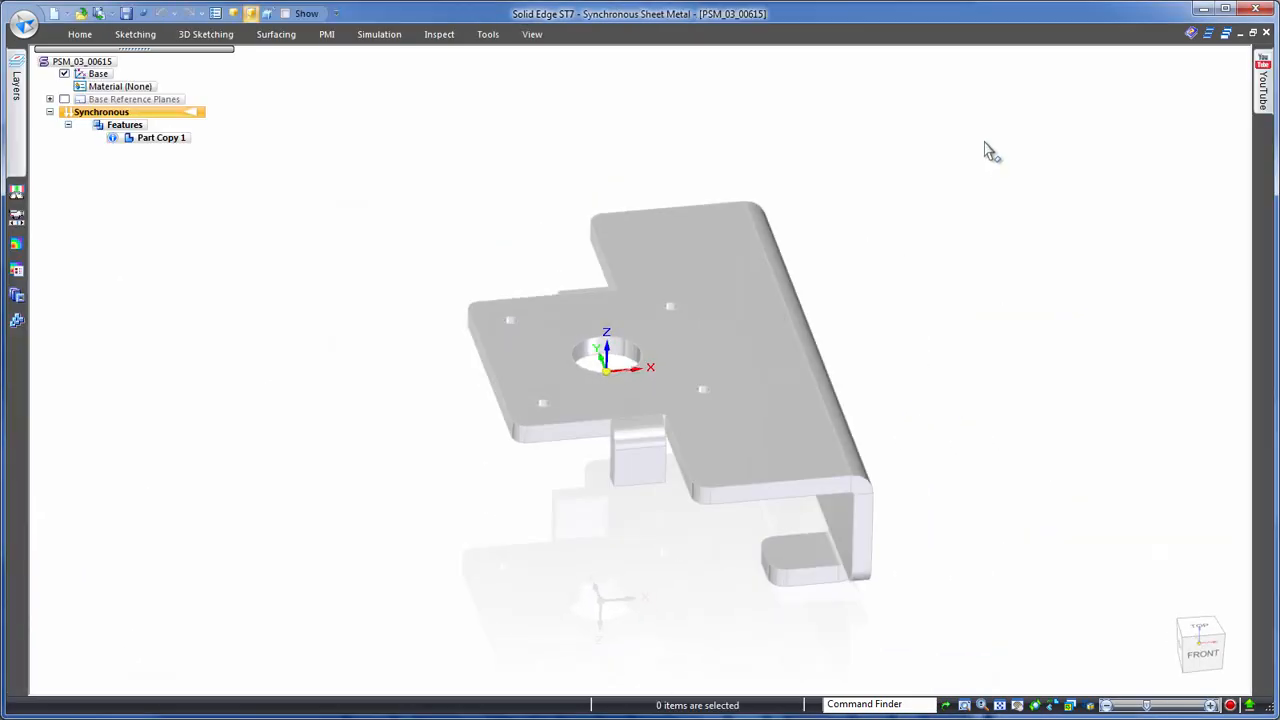
- Assign Aluminum, 1060 as the bracket's material and paint its whole body with the Aluminum style
right_click(120, 91)
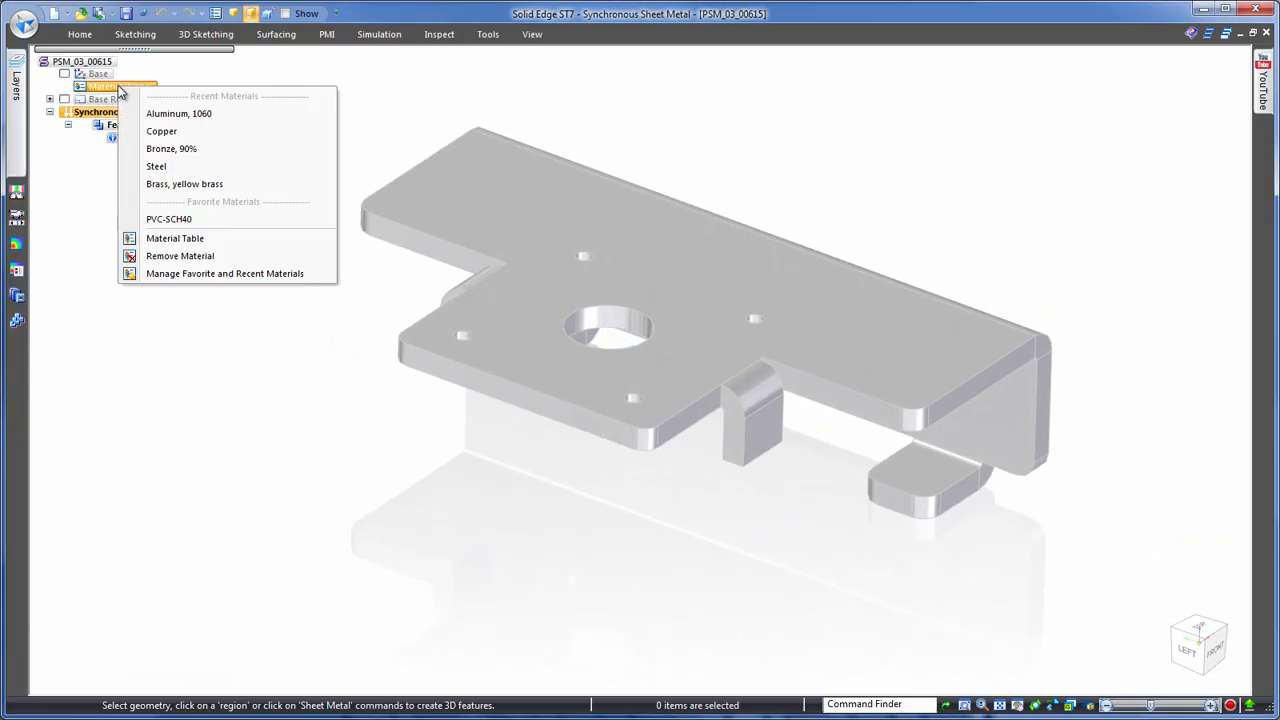
click(170, 114)
click(532, 34)
click(480, 60)
click(455, 62)
click(405, 78)
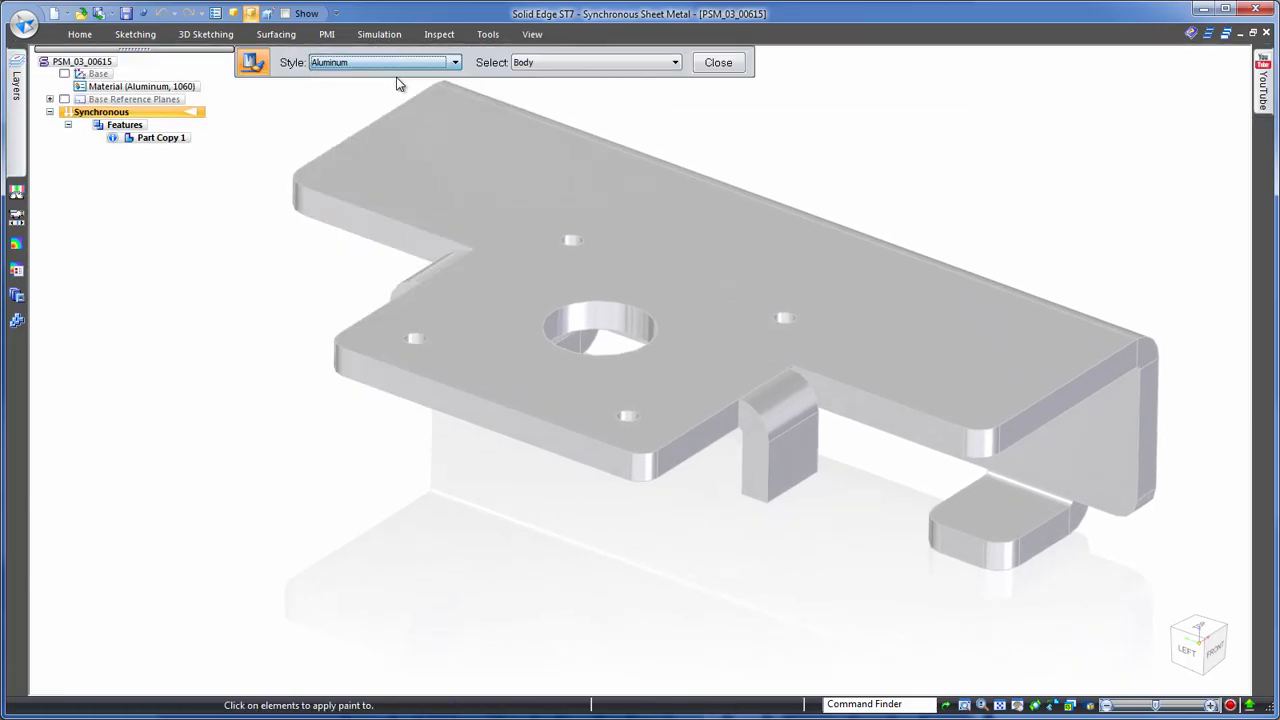
click(582, 204)
click(720, 66)
- Save the bracket and open the AutoCAD drawing PSM_03_00615.dwg from the Components folder
mouse_move(814, 69)
middle_down()
mouse_move(1088, 151)
mouse_move(1000, 150)
middle_up()
click(127, 14)
click(24, 28)
click(52, 86)
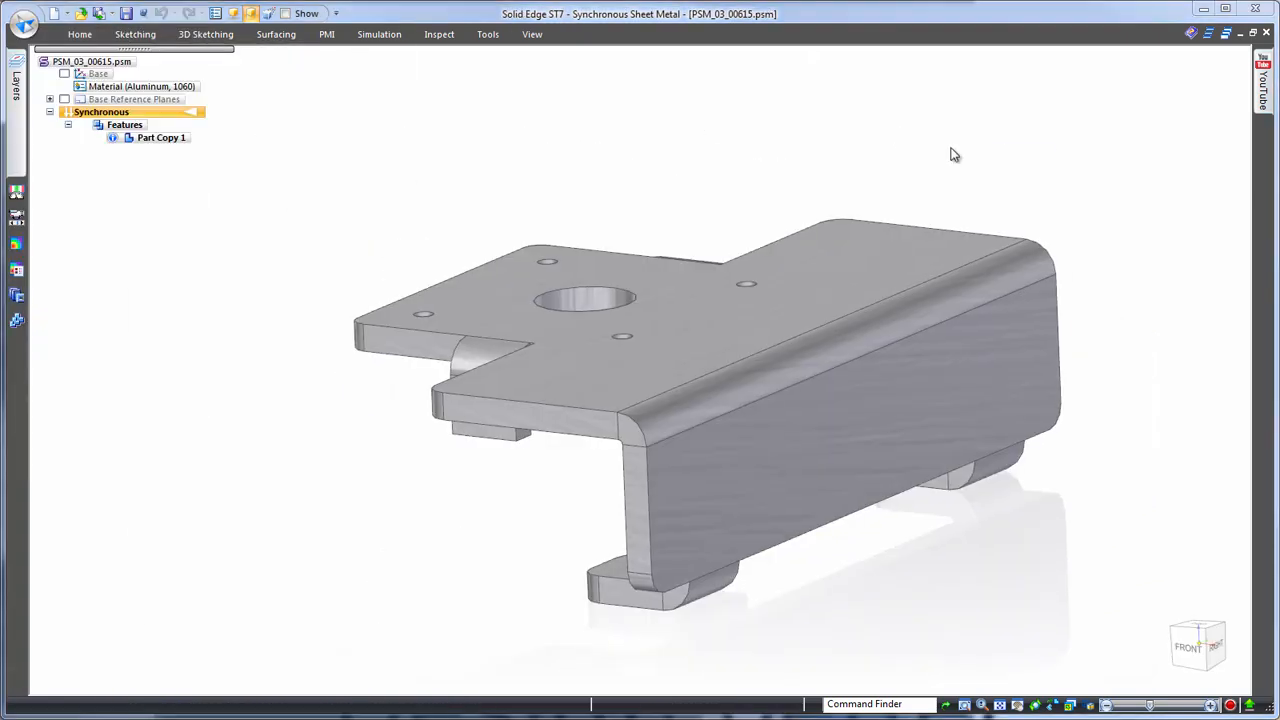
click(1059, 593)
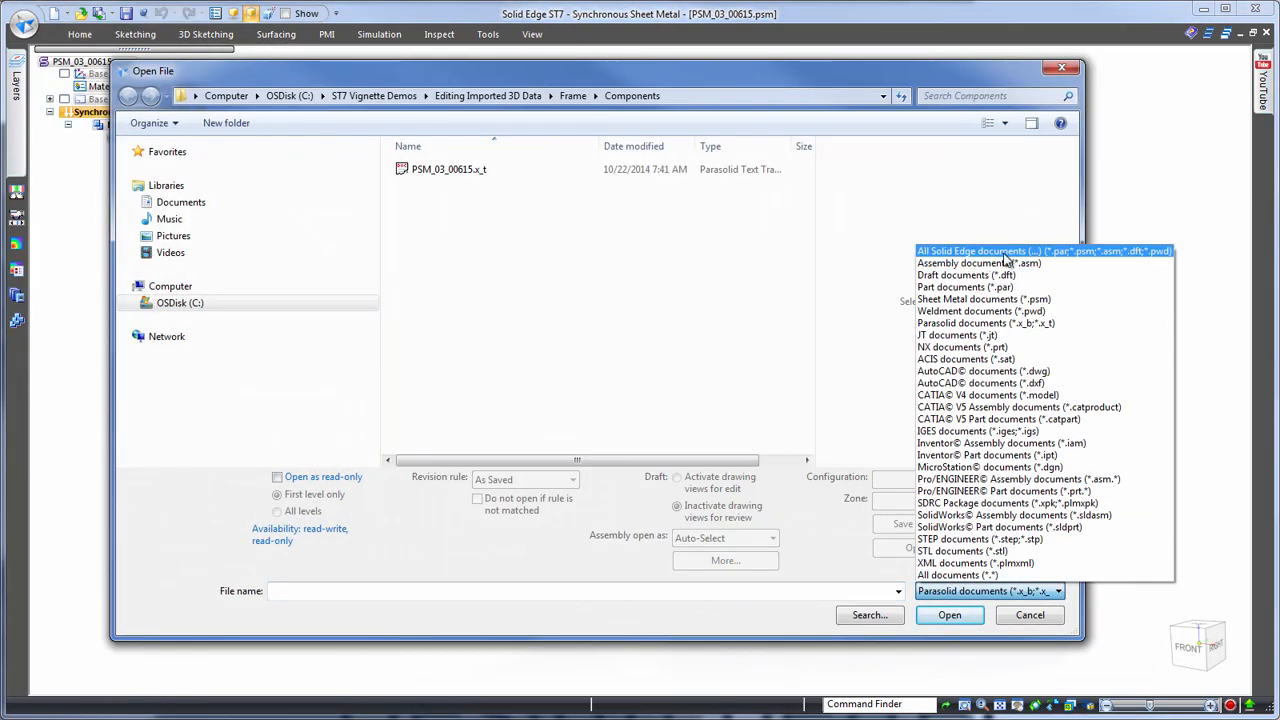
click(1009, 371)
click(449, 172)
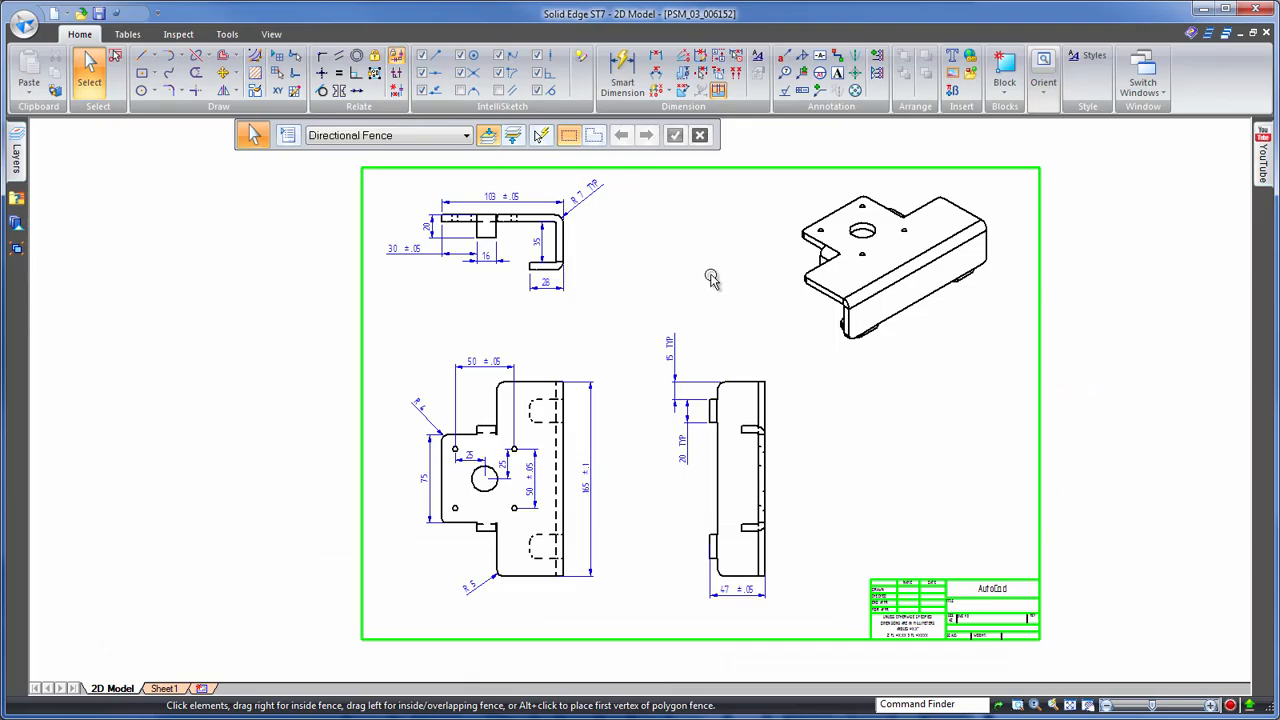
- Create 3D geometry from the drawing's top, front and dimensioned views at scale 1.00 and send it to the bracket model
right_click(710, 277)
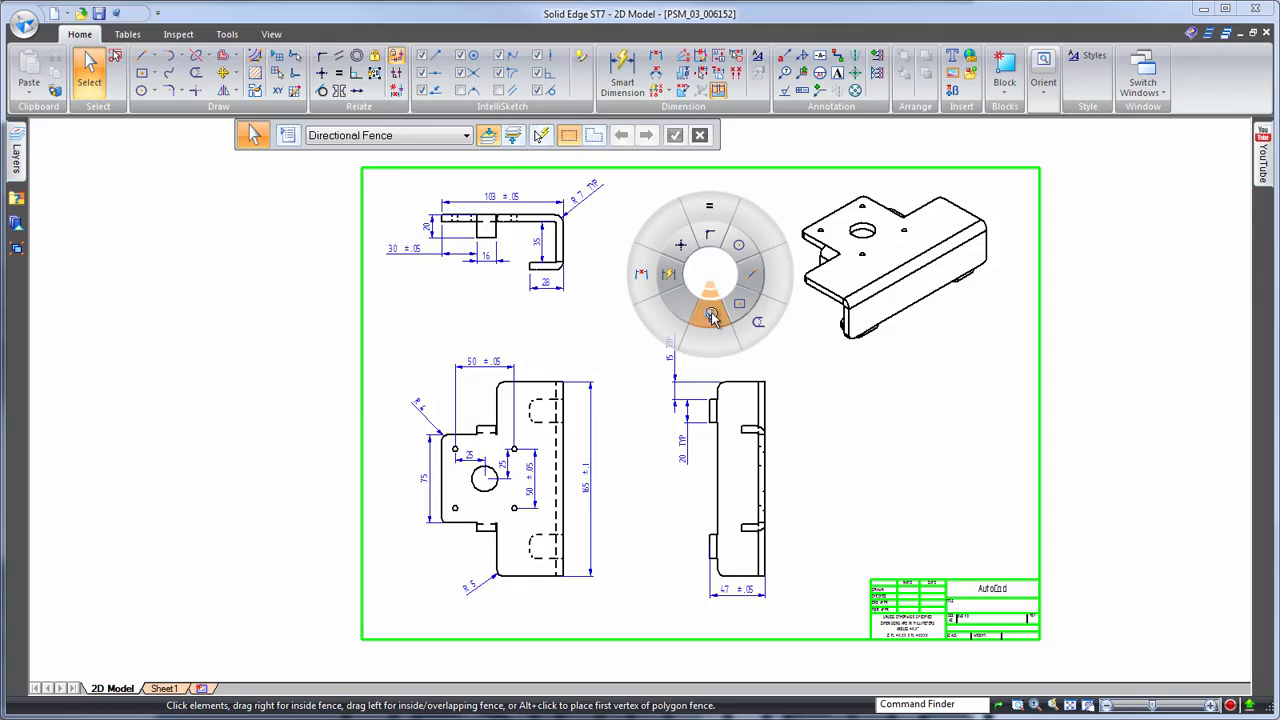
click(711, 316)
click(945, 386)
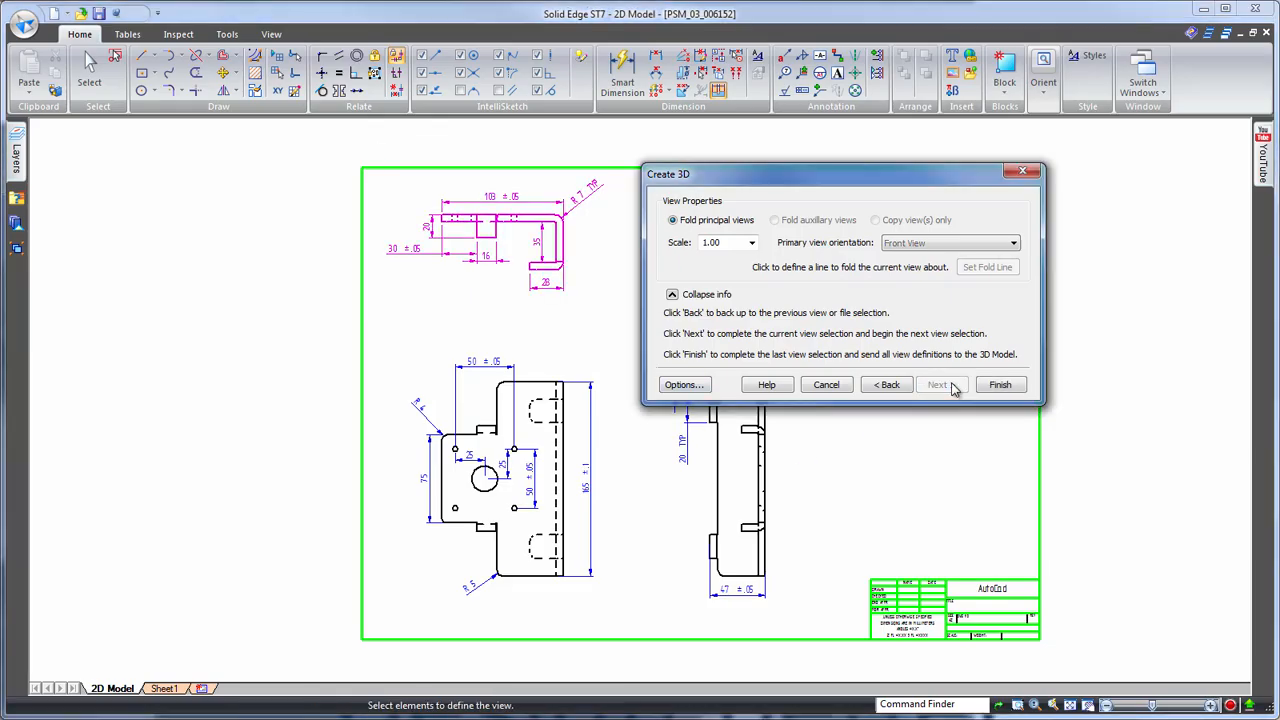
click(625, 610)
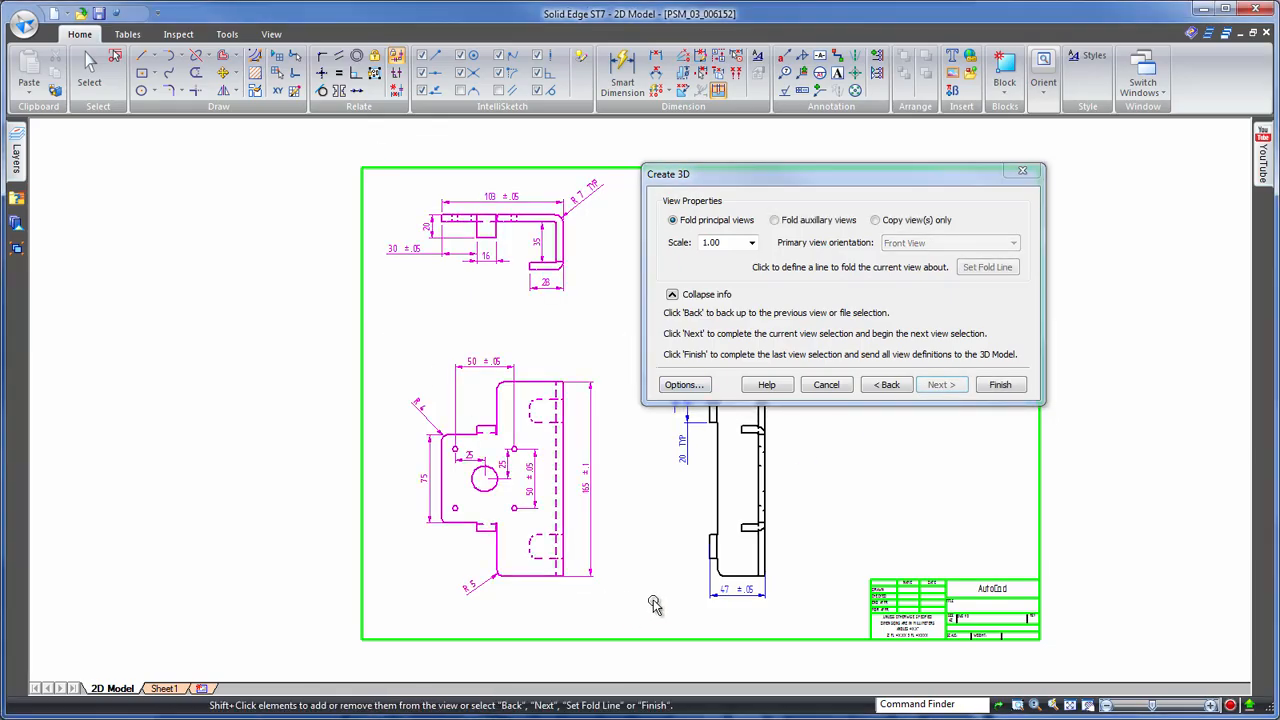
click(1000, 385)
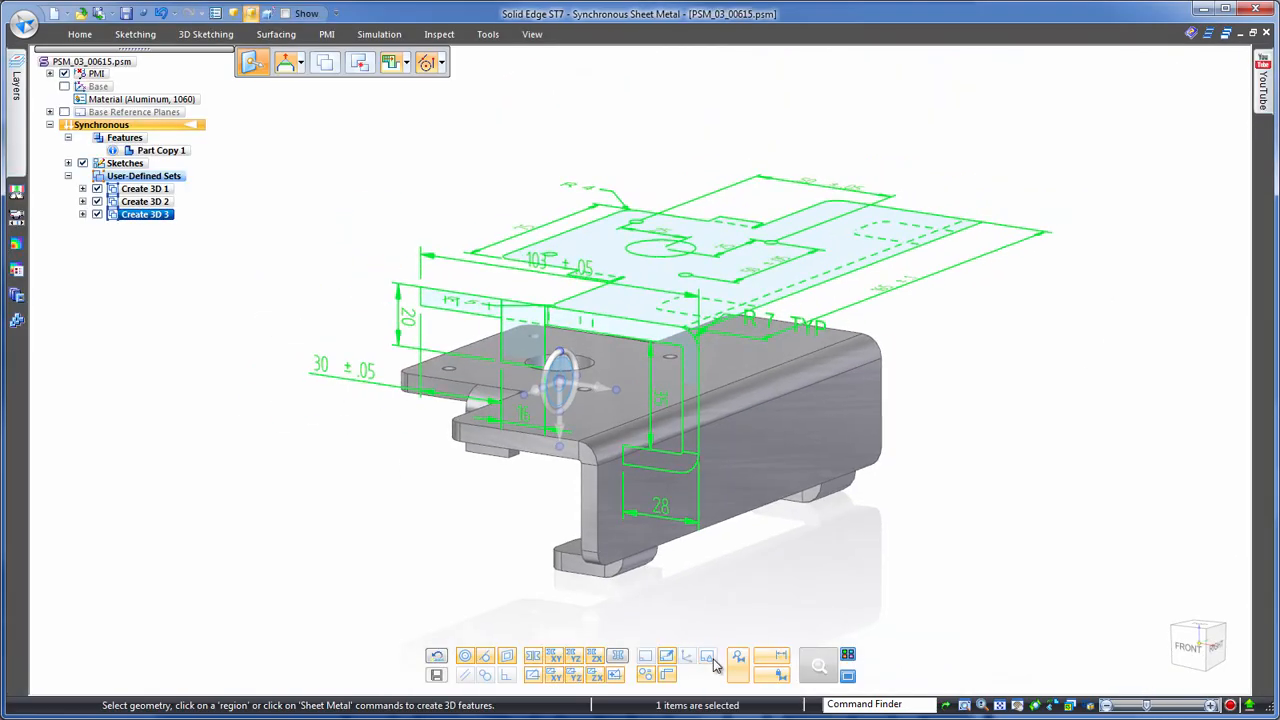
- Move the imported drawing views onto the bracket by matching the large hole's center, and attach their PMI dimensions to the model
drag(597, 360, 662, 270)
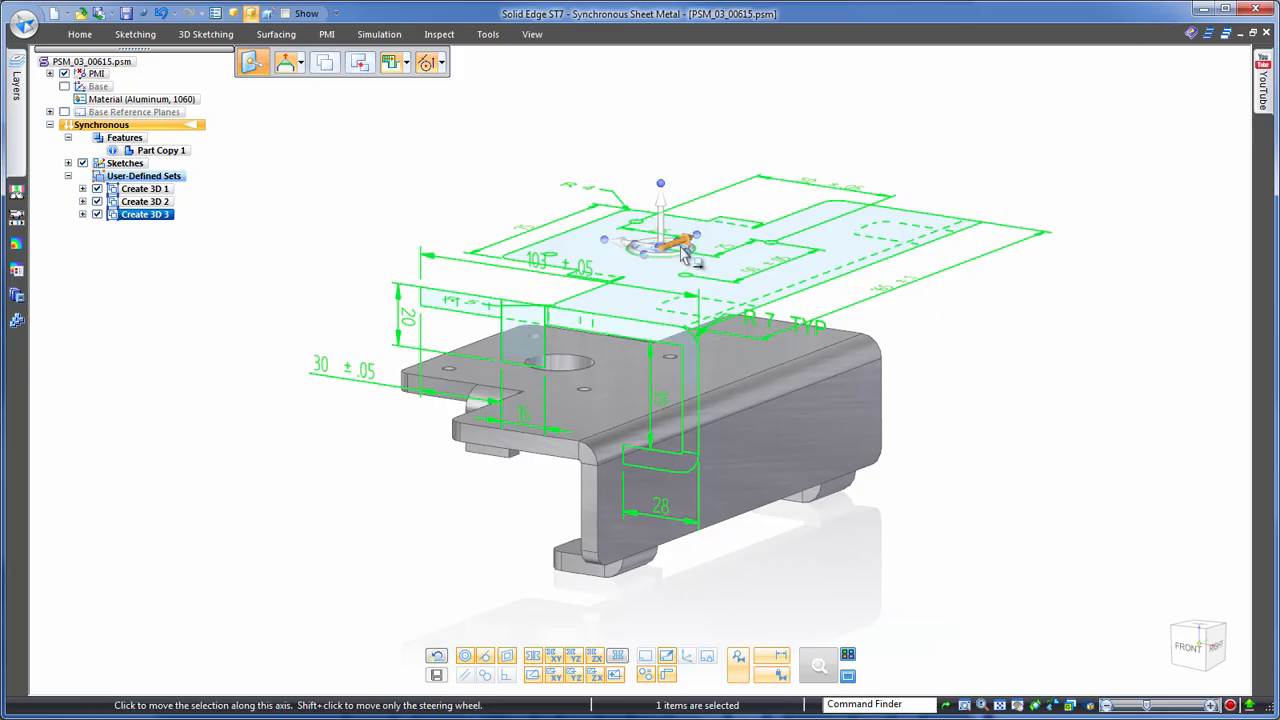
click(683, 257)
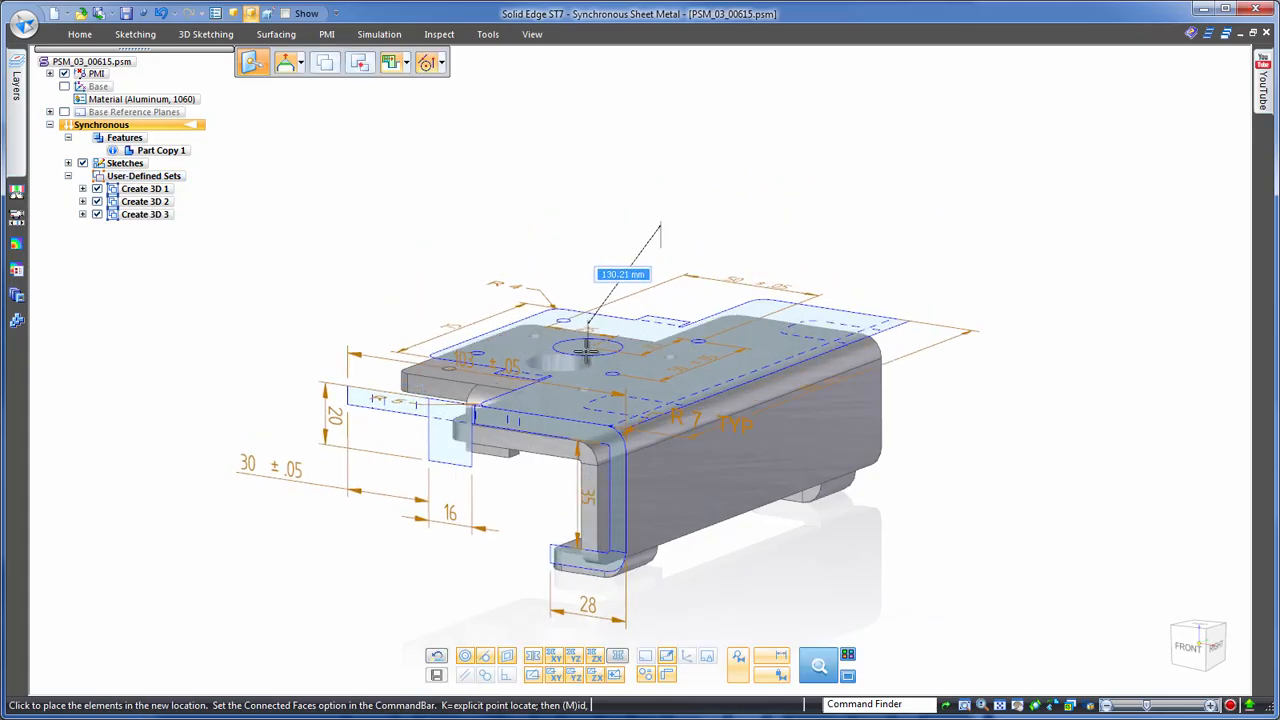
click(598, 350)
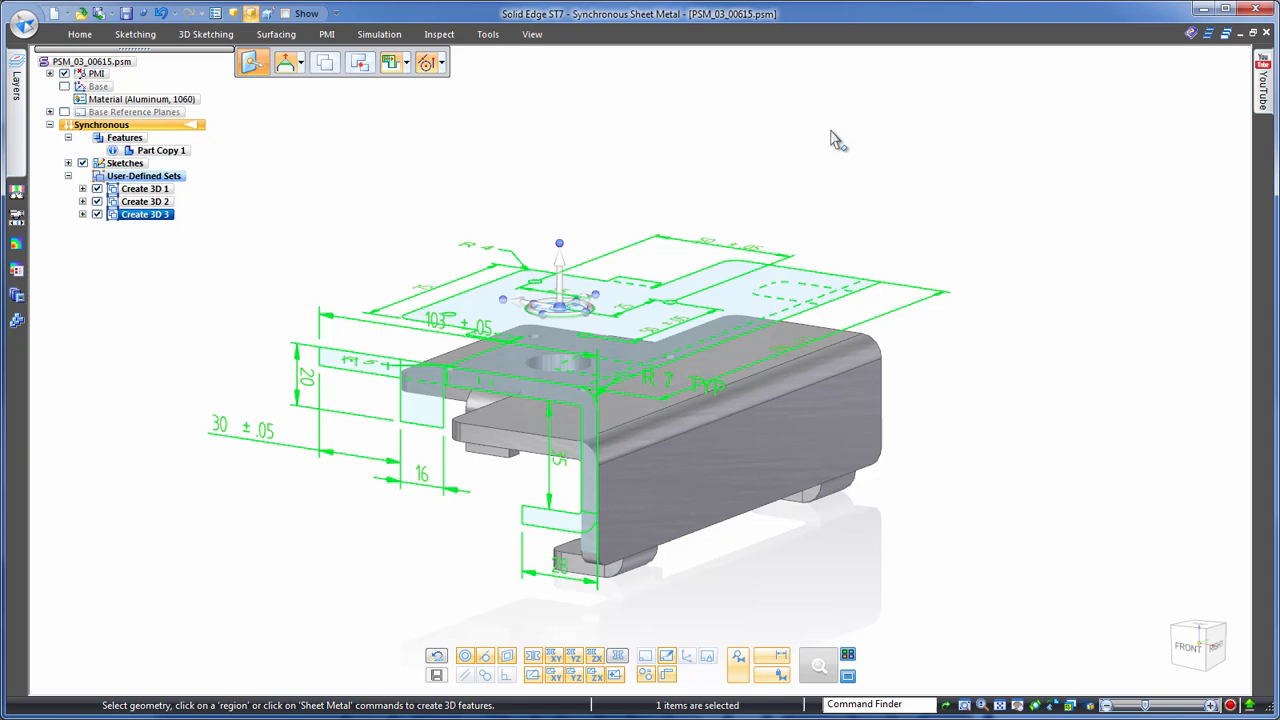
click(568, 286)
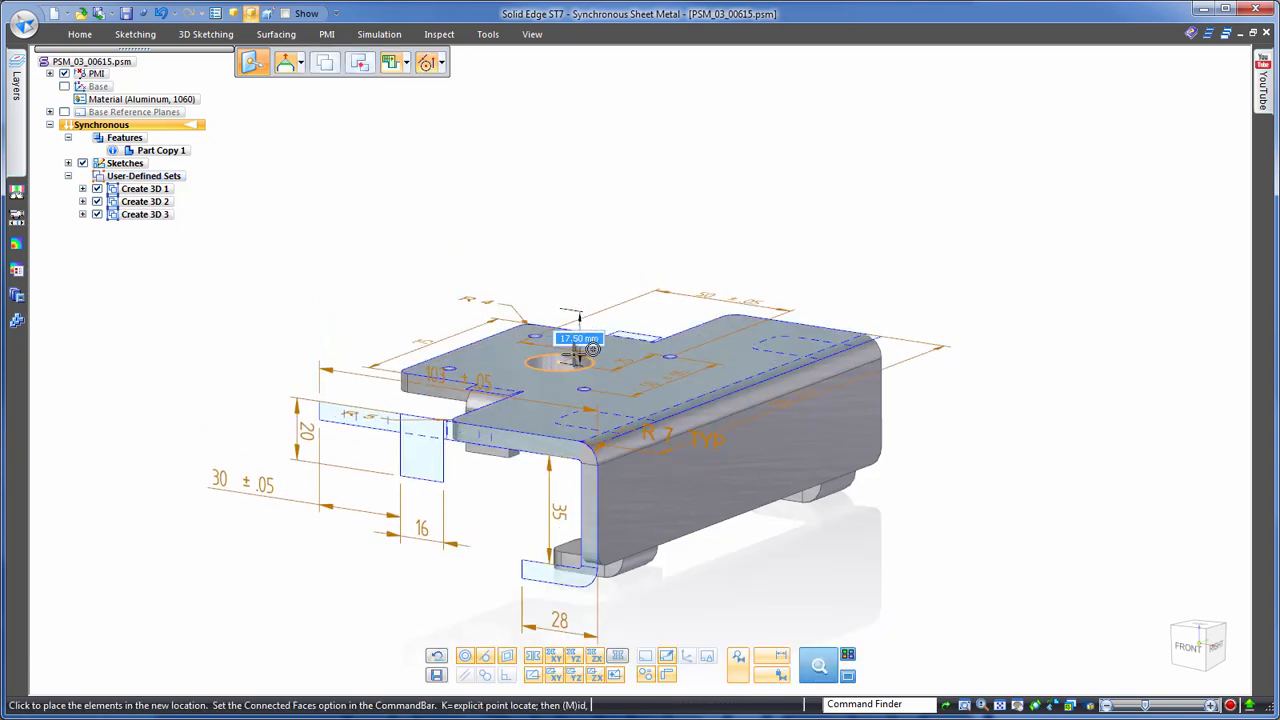
click(578, 350)
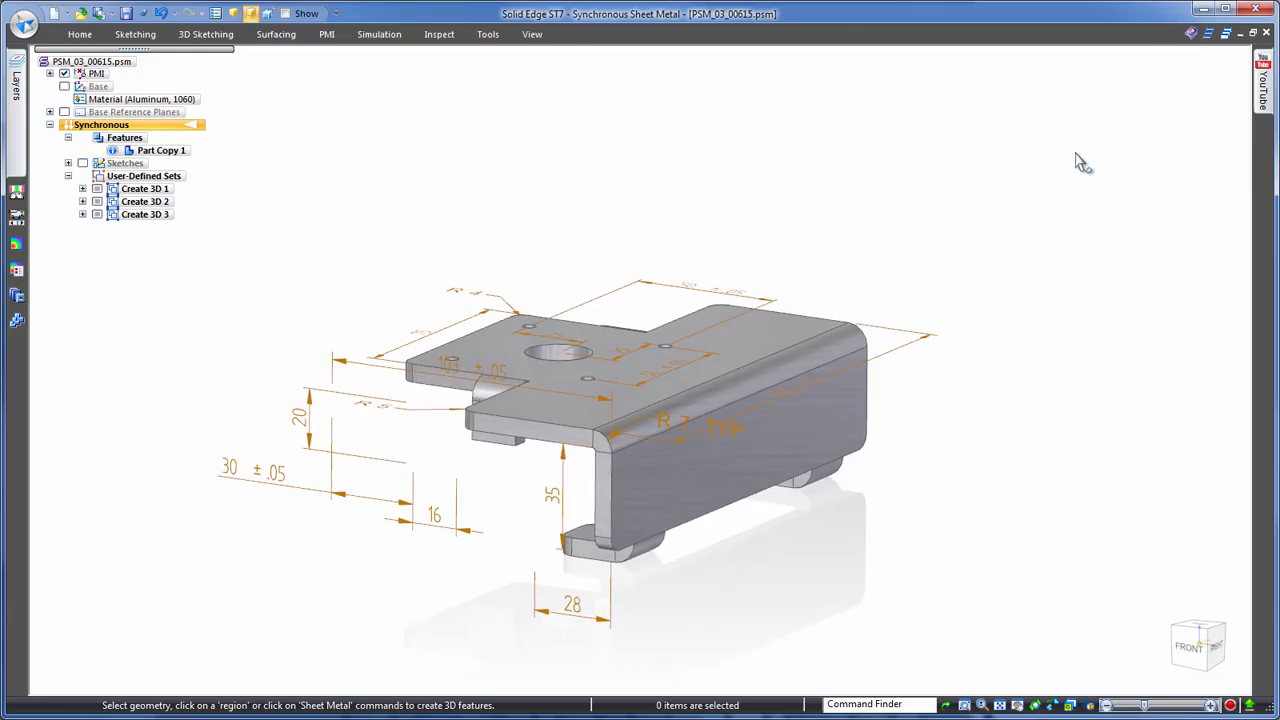
right_click(158, 216)
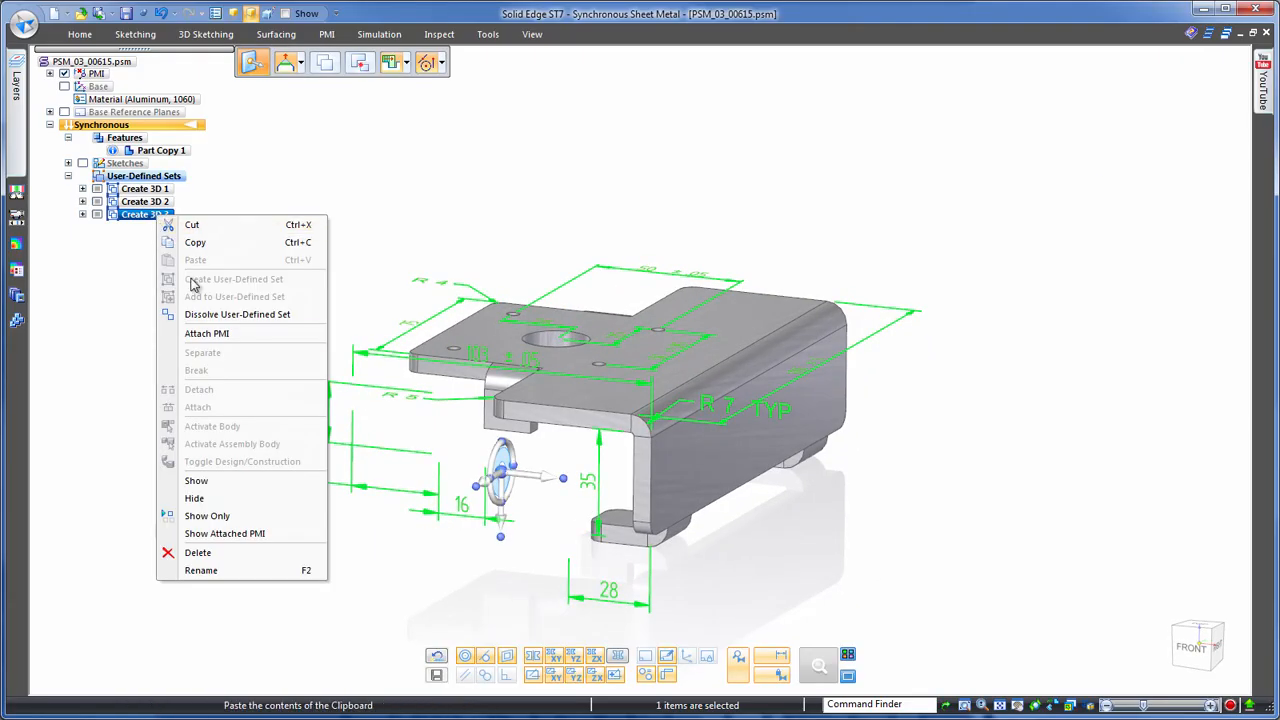
click(213, 334)
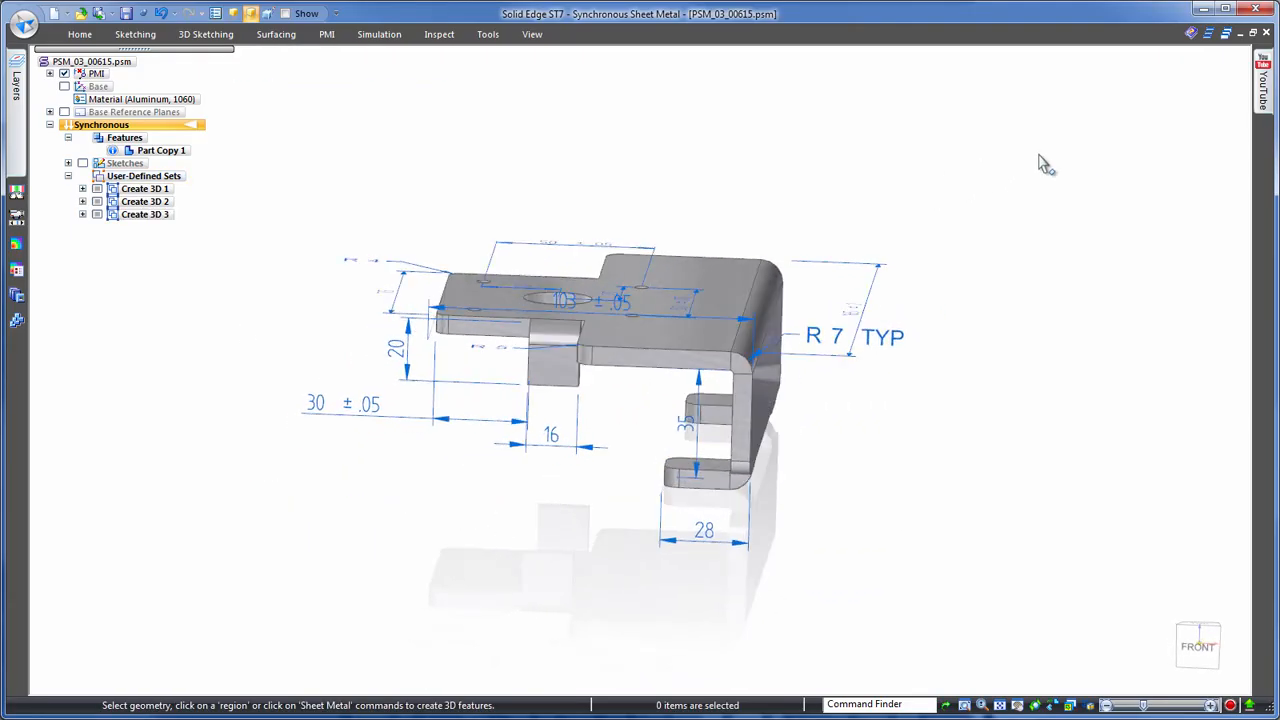
- Set the hooked tab's 28 mm length dimension to 35 mm and the bracket's vertical inside dimension to 51 mm
click(708, 500)
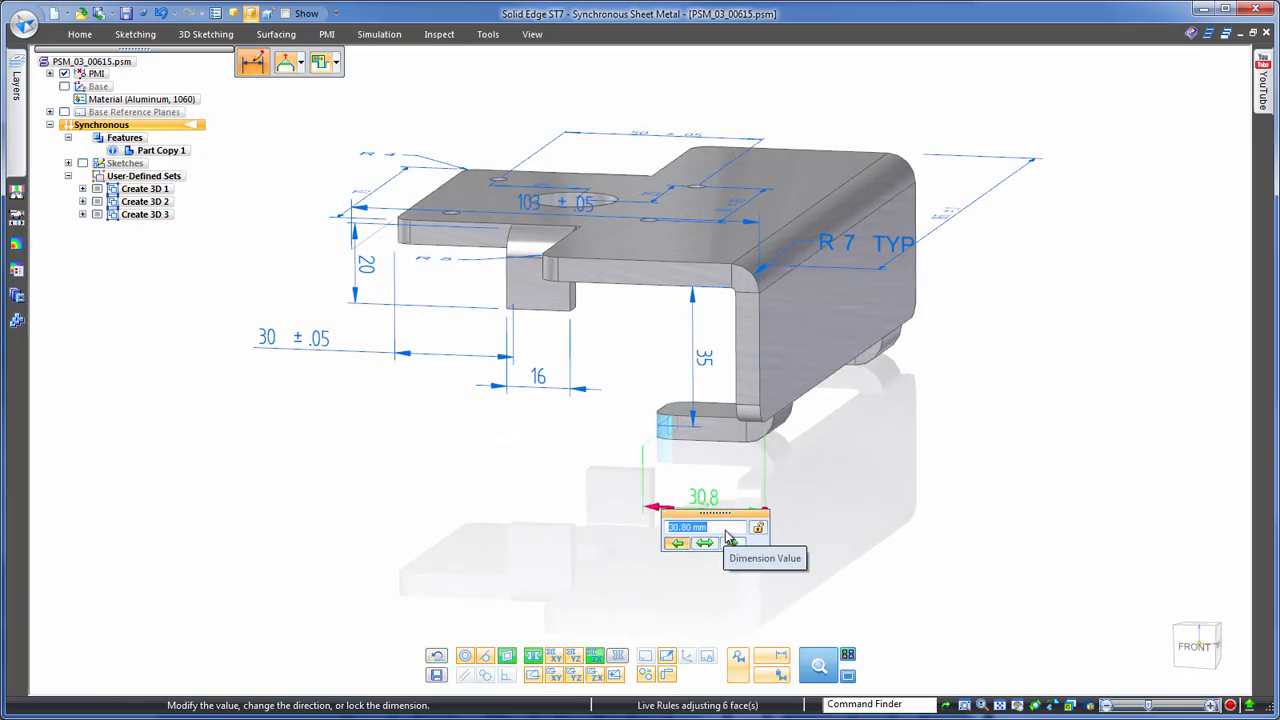
key(Return)
click(704, 374)
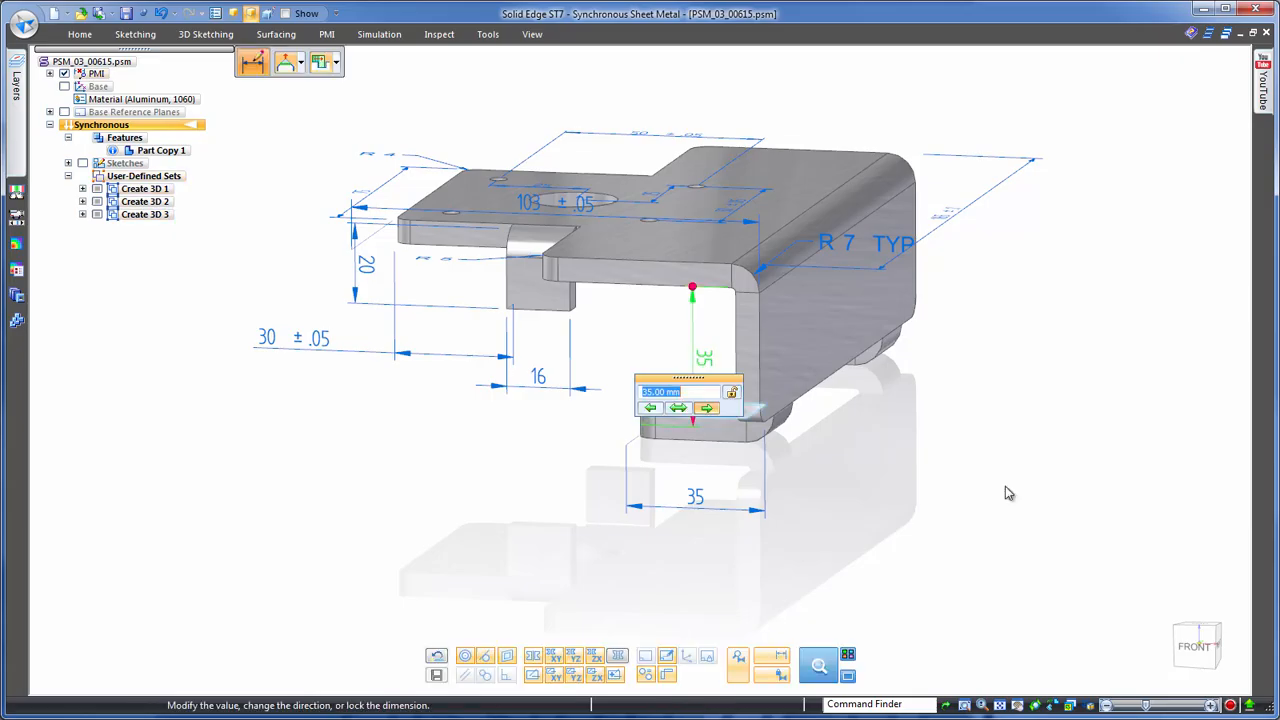
text(51)
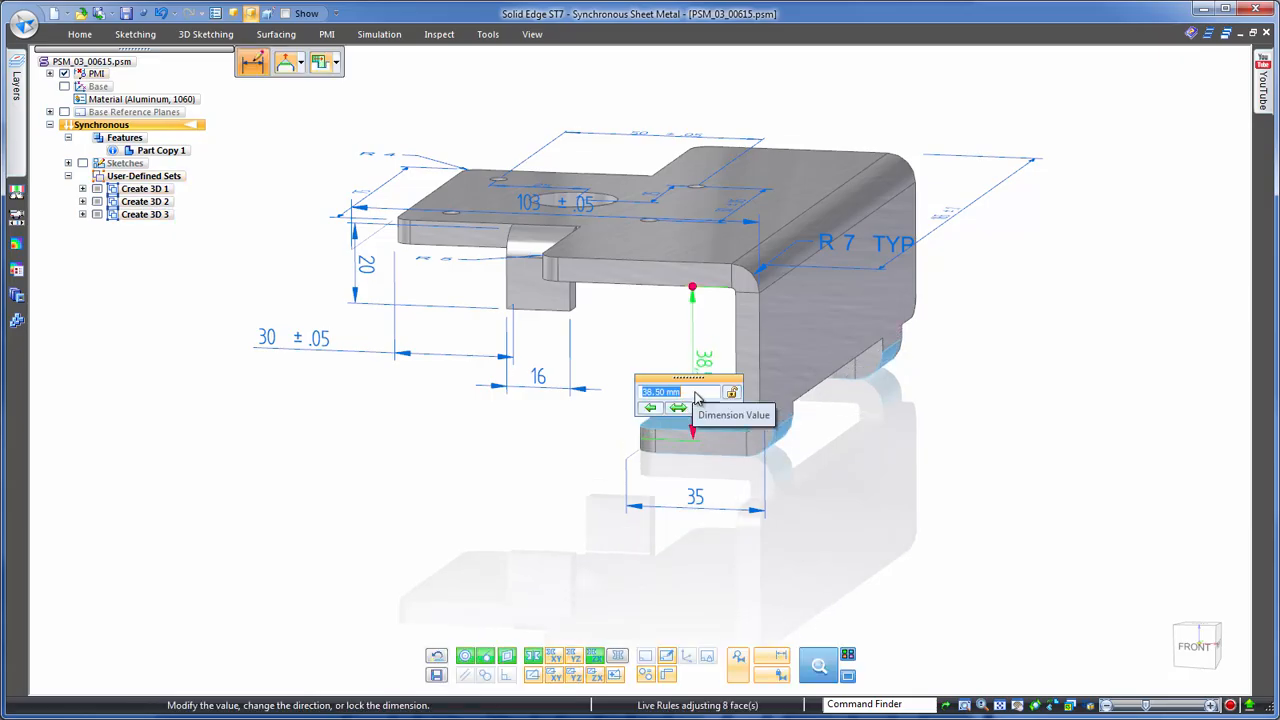
key(Return)
middle_drag(996, 532, 978, 420)
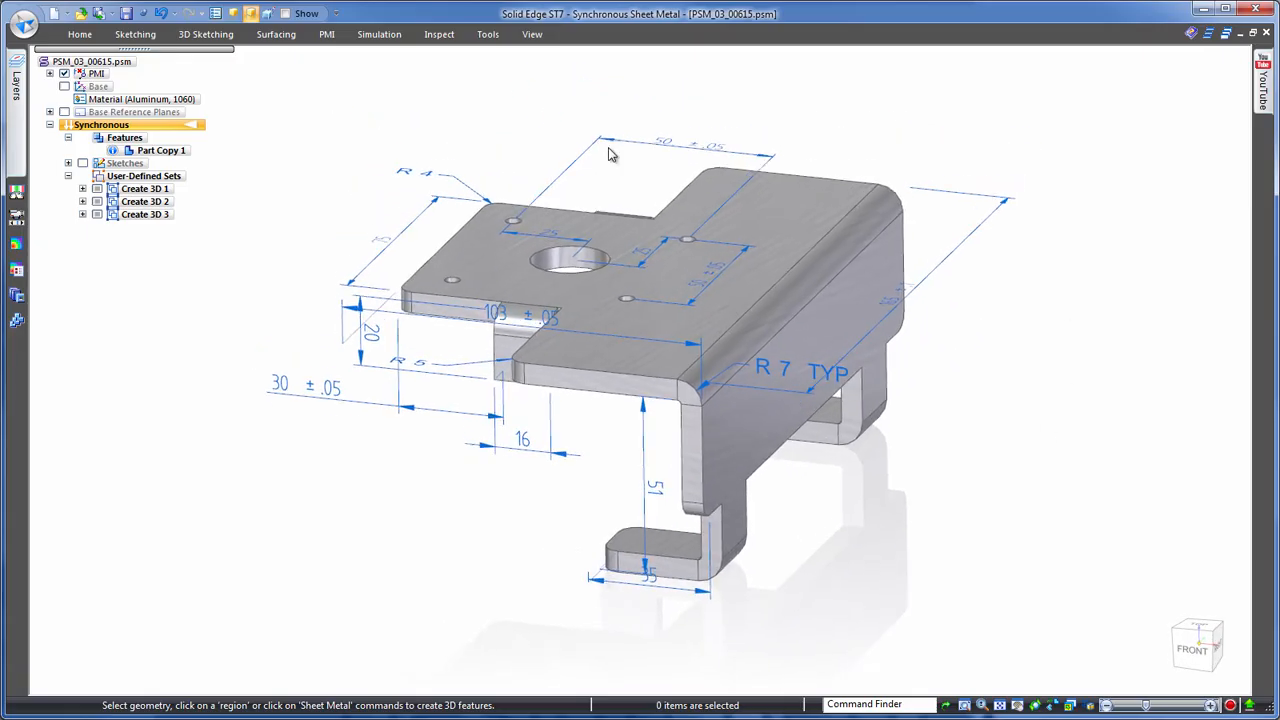
- Hide the PMI dimensions and transform the imported body into synchronous sheet metal, using the top plate as the base face
click(65, 75)
click(488, 34)
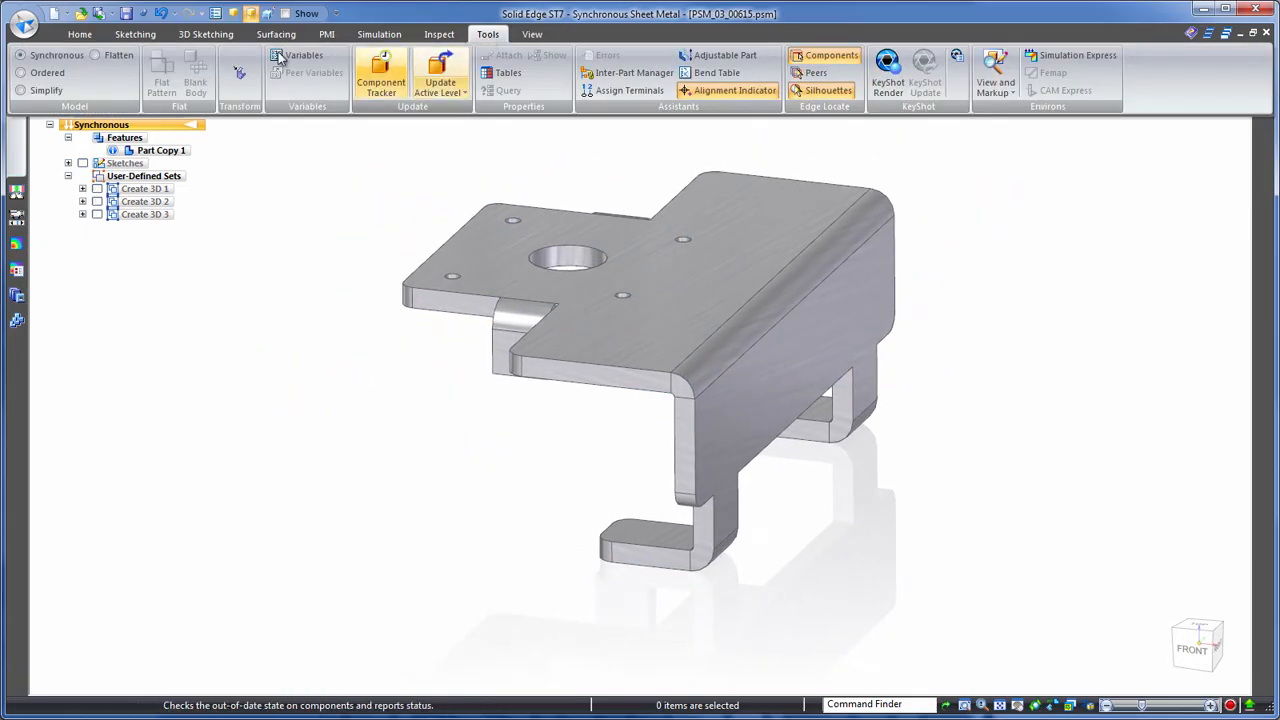
click(240, 78)
click(543, 238)
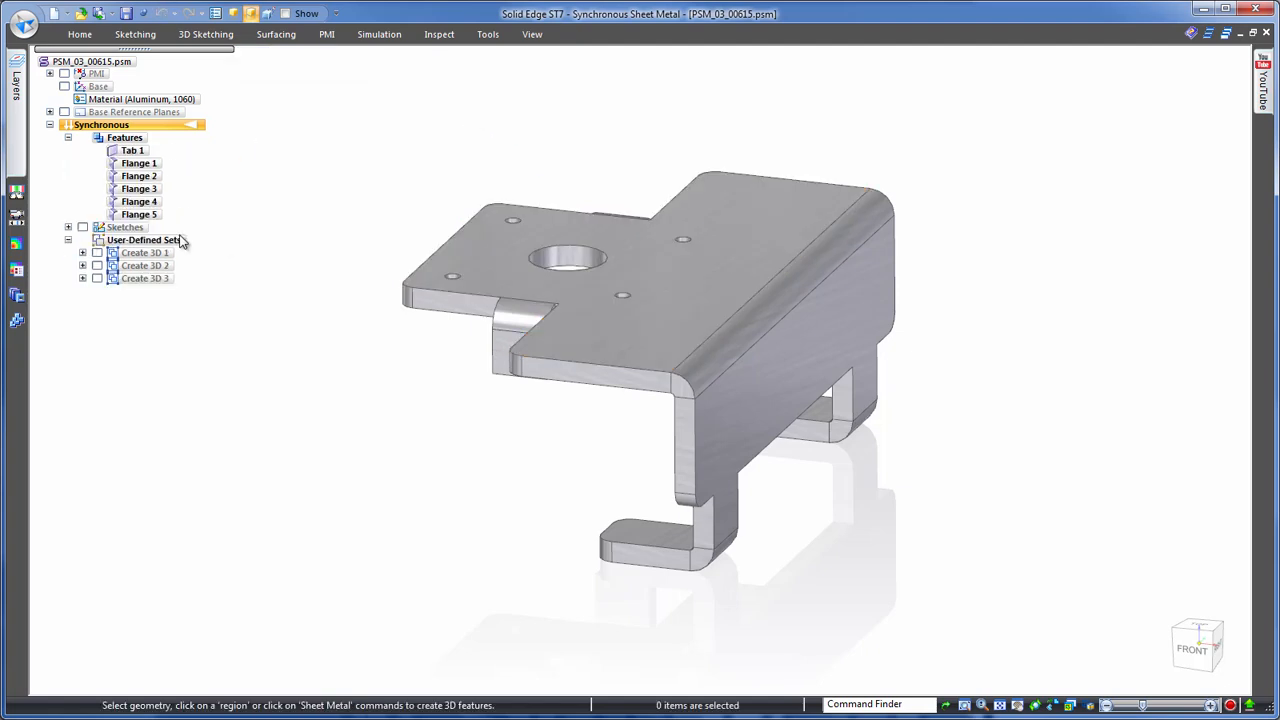
- Generate the bracket's flat pattern with the top plate's face oriented upward
click(488, 34)
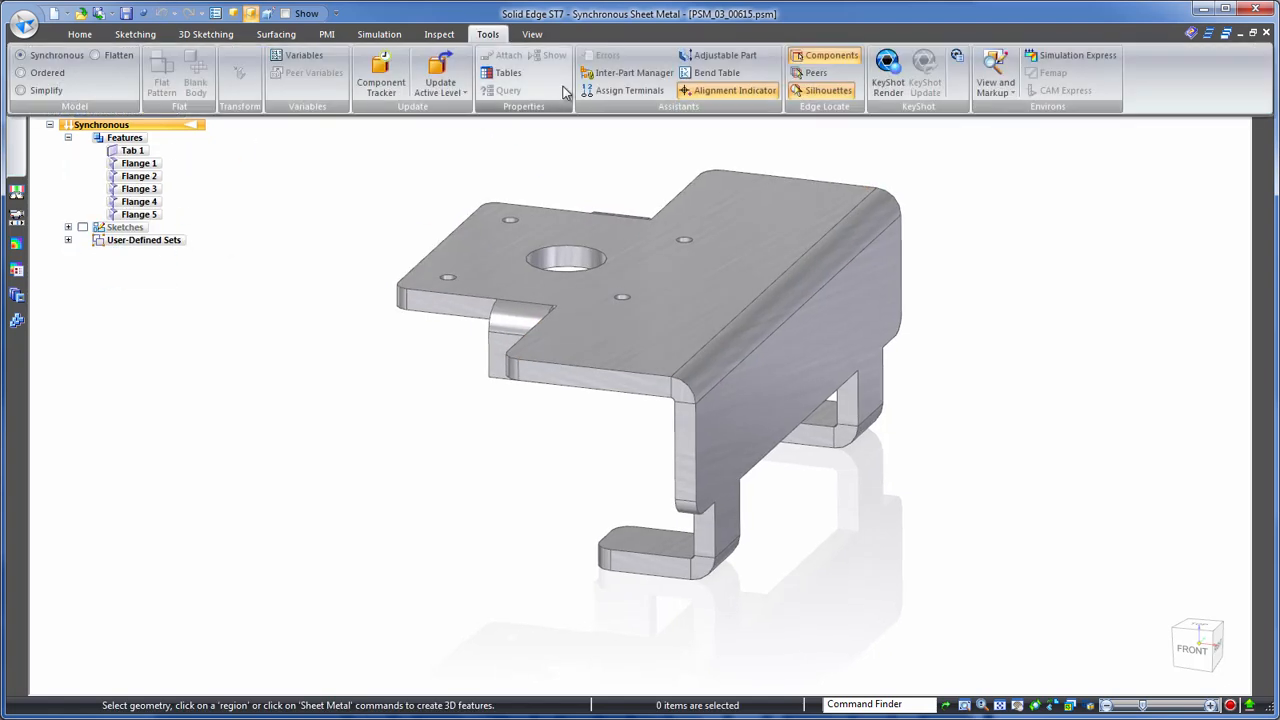
click(102, 57)
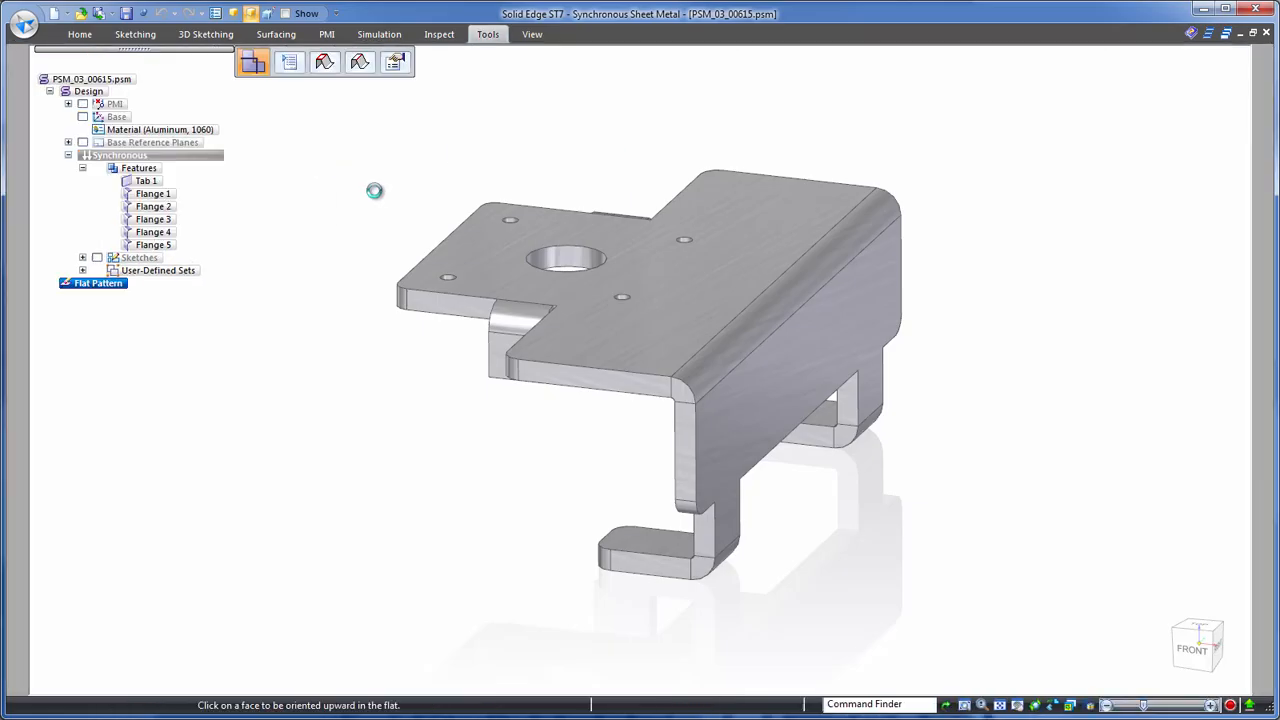
click(466, 236)
click(462, 229)
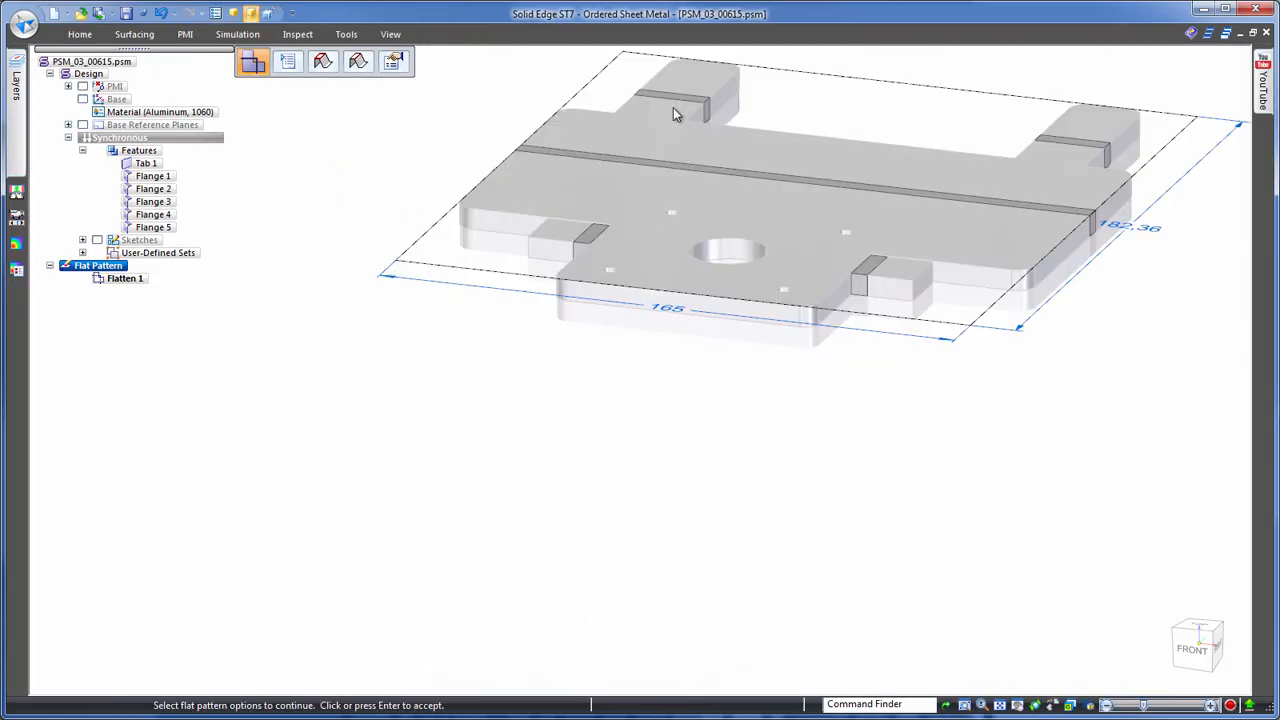
click(1203, 628)
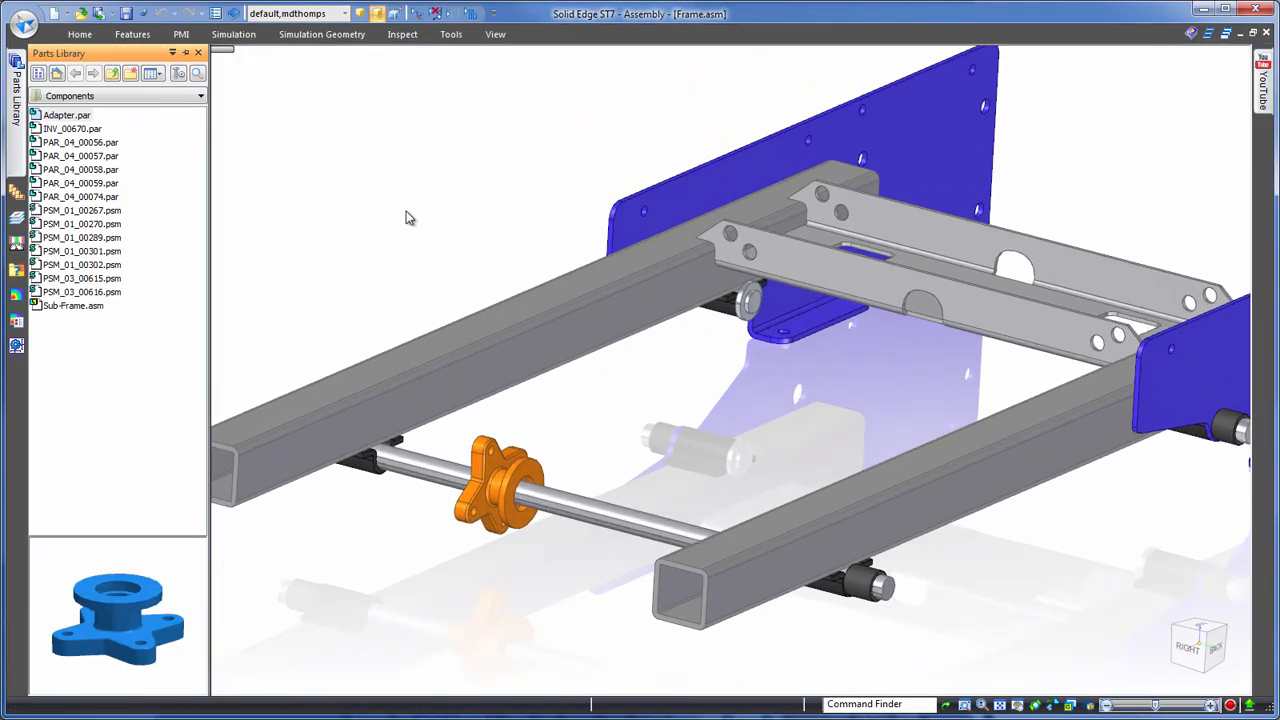
- Place PSM_03_00615.psm on the square tube with its large hole aligned to the cross shaft, and mate the adapter against it
drag(703, 395, 719, 398)
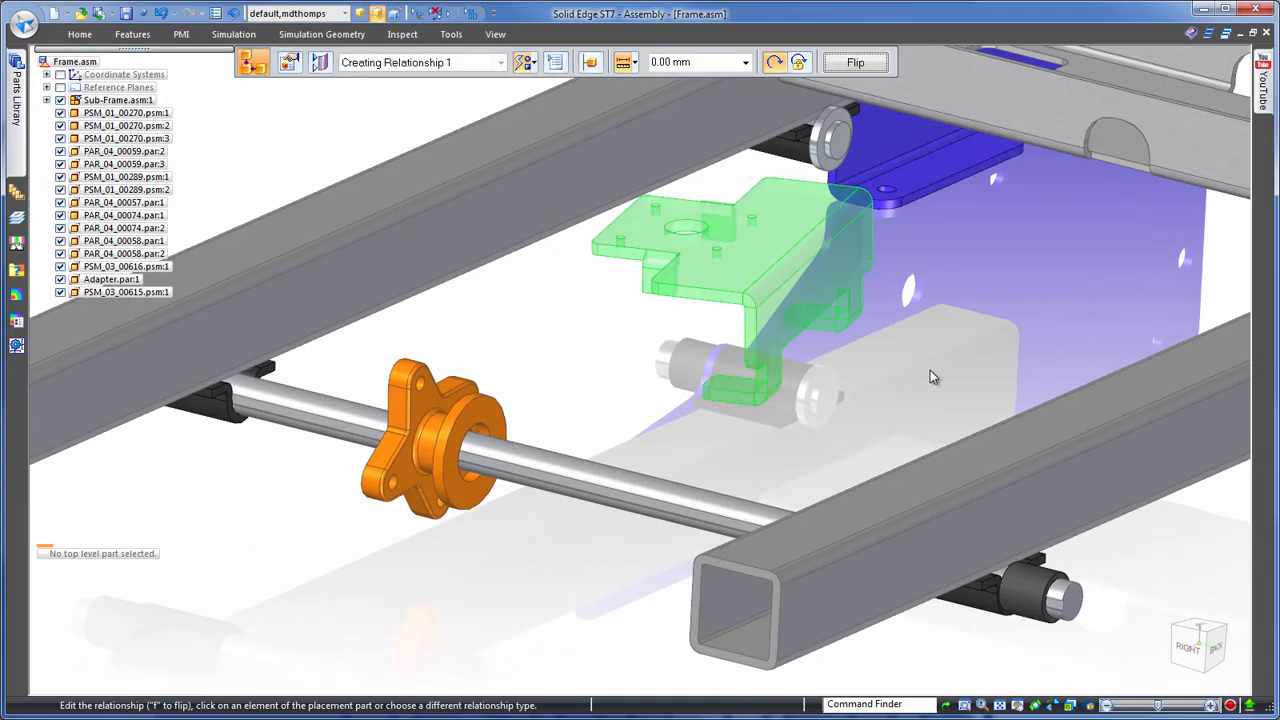
right_click(790, 292)
click(790, 292)
click(580, 205)
click(368, 345)
click(610, 200)
key(f)
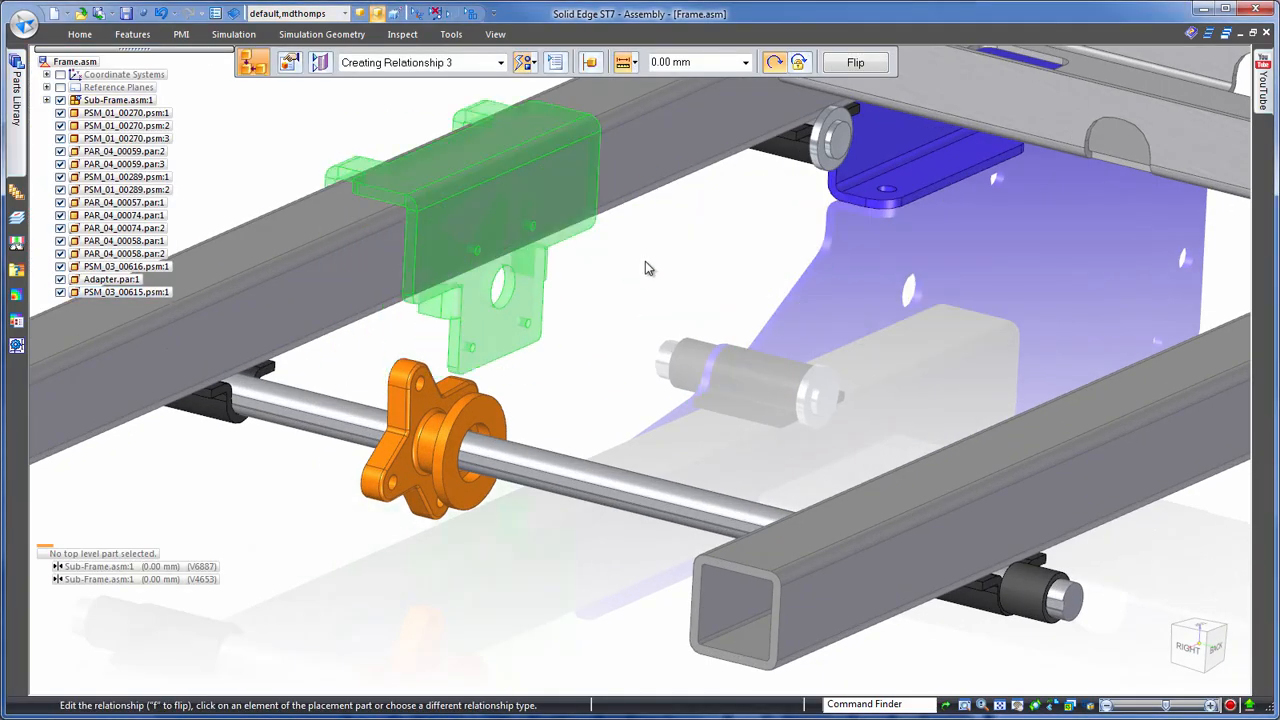
click(513, 296)
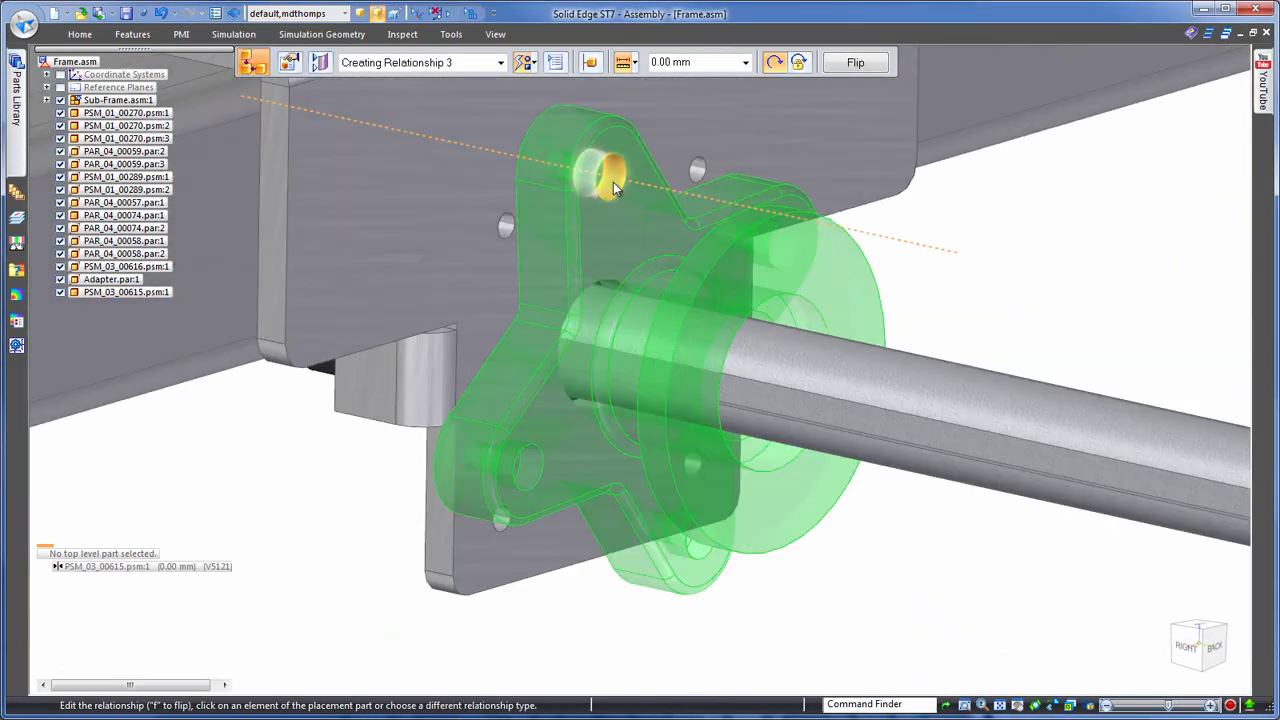
click(613, 182)
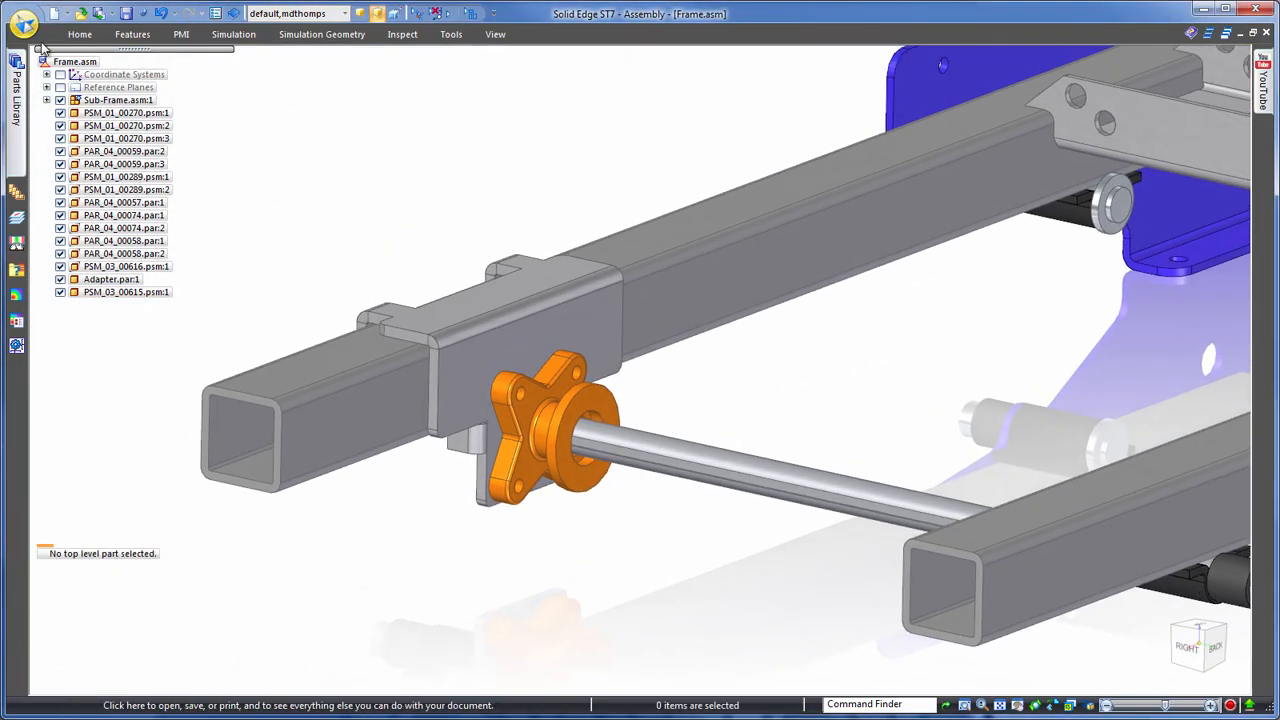
- Place INV_00670.par from the Components library on the cross shaft and mate its flange face against the adapter
click(16, 90)
click(72, 128)
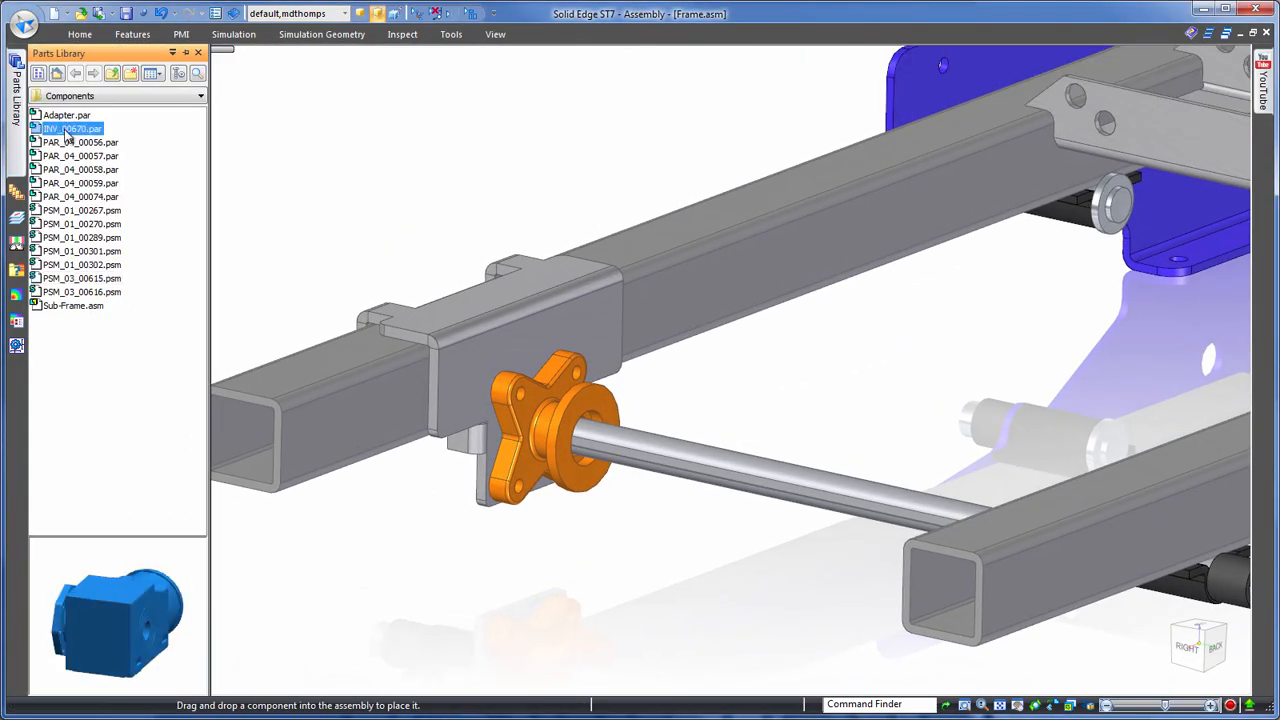
drag(72, 128, 1046, 273)
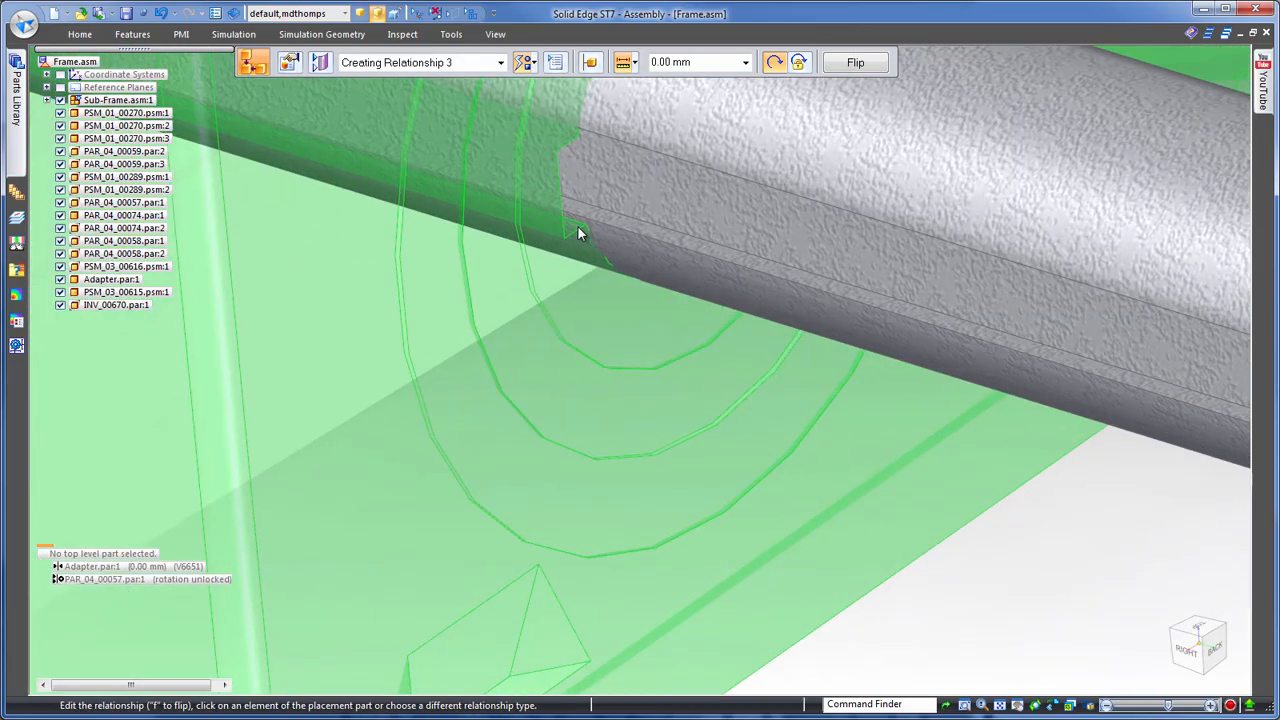
click(574, 225)
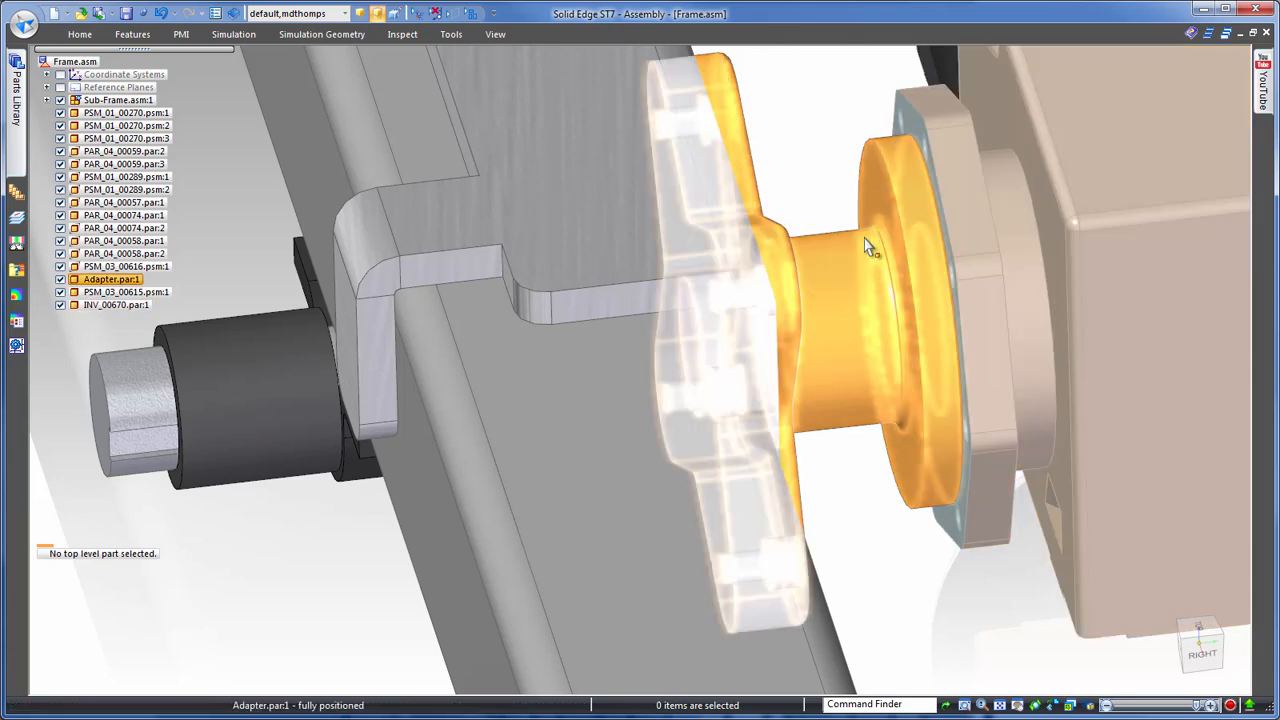
- Edit the adapter in place, extrude the gearbox flange's face profile into a matching adapter flange, and return to the assembly
click(945, 305)
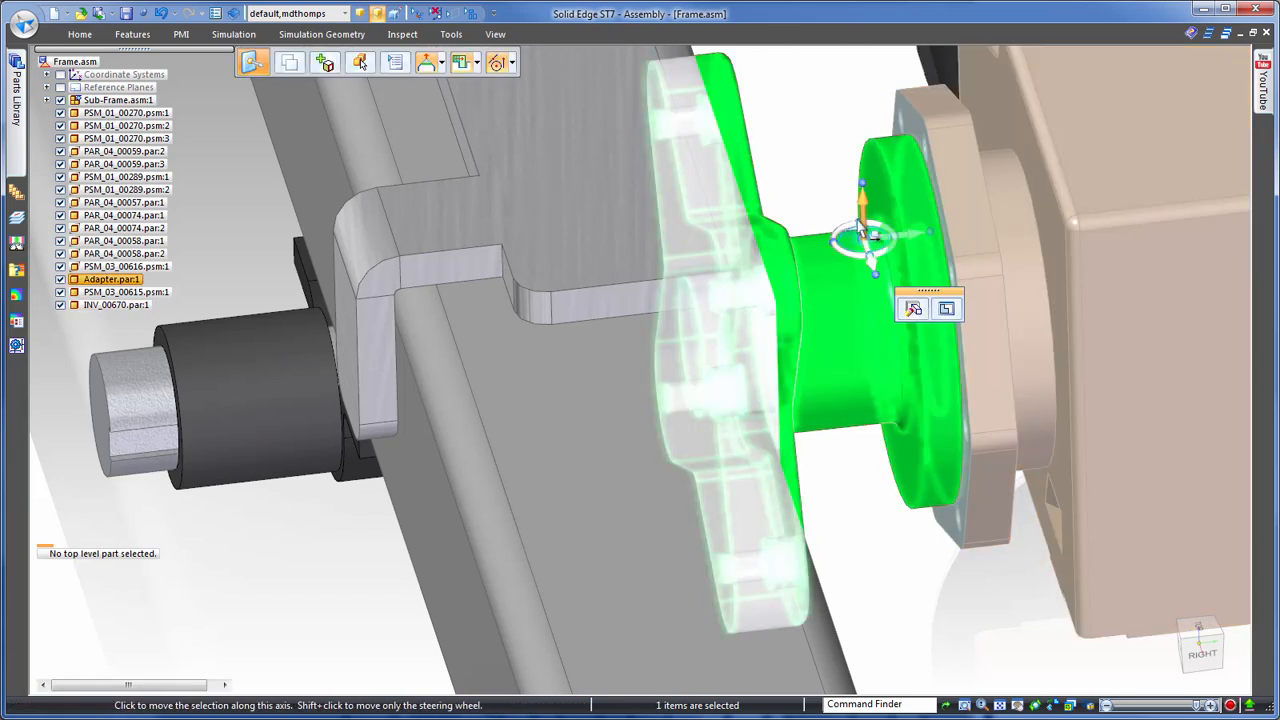
click(946, 309)
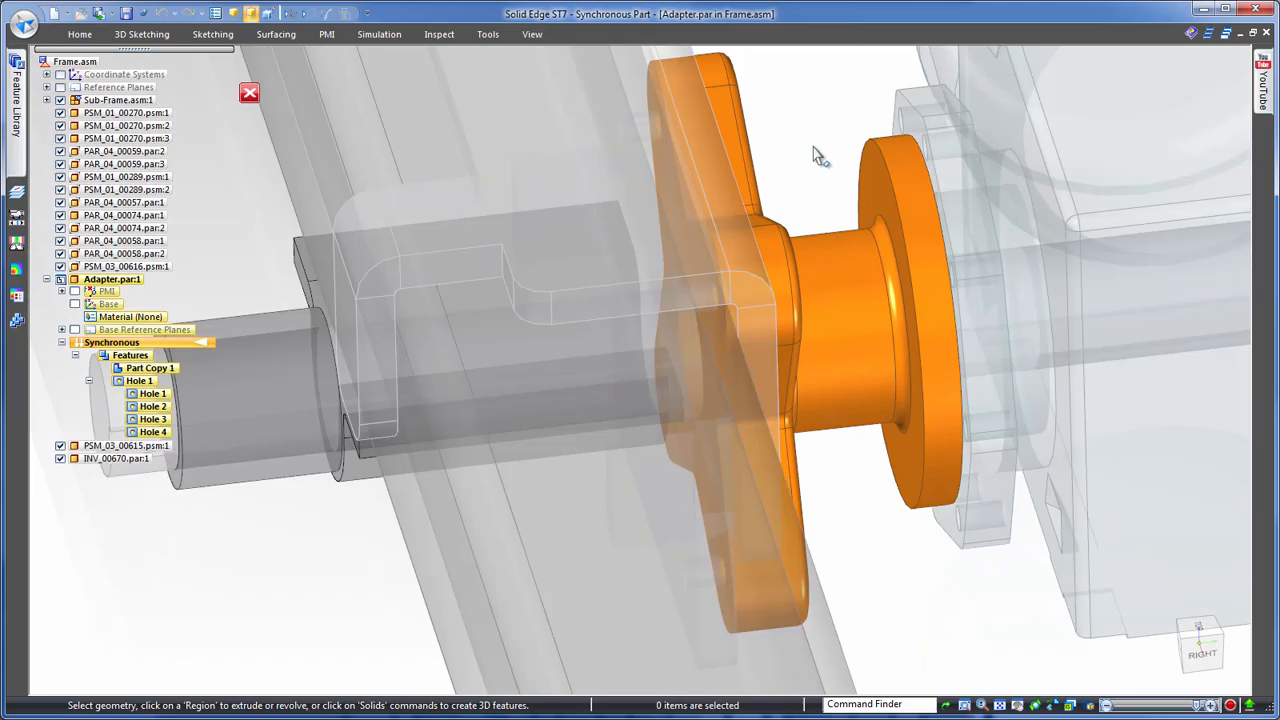
right_drag(814, 147, 789, 170)
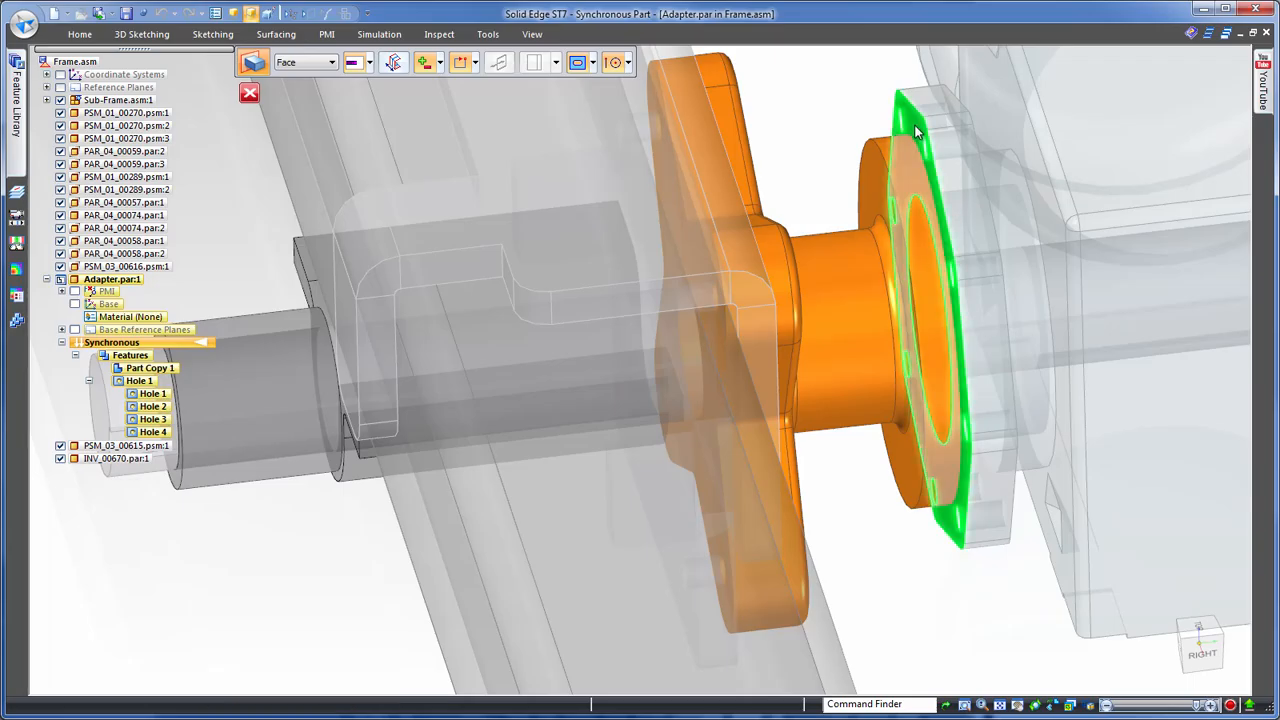
click(846, 122)
right_click(846, 120)
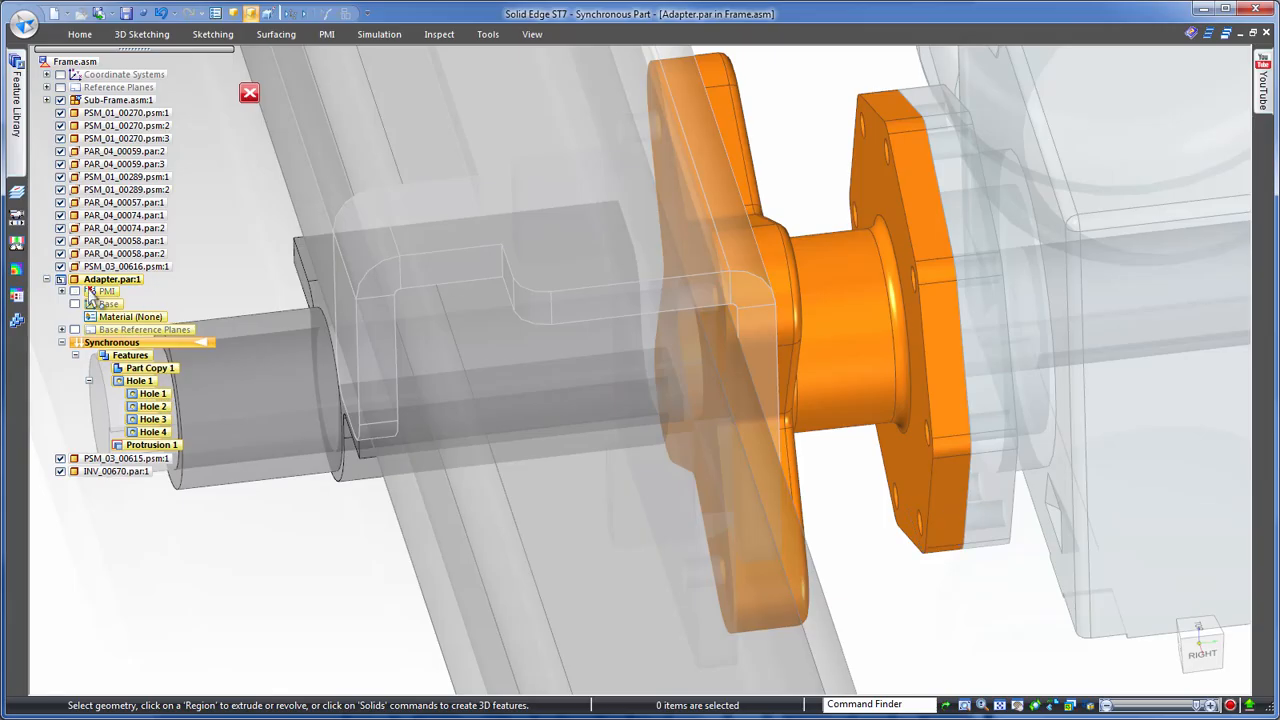
scroll(812, 100, down, 1)
click(249, 93)
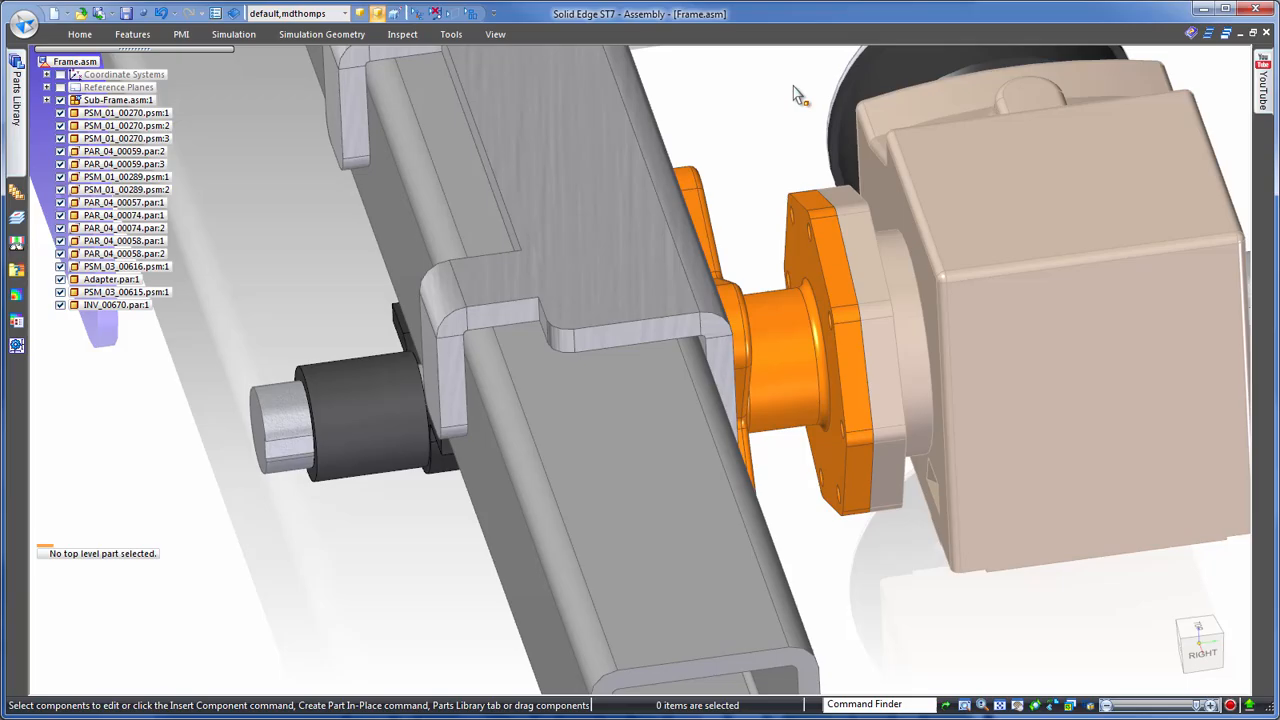
- Select the gearbox housing's faces in the top view and move them along the shaft away from the adapter flange
scroll(785, 96, down, 2)
middle_drag(771, 98, 1090, 473)
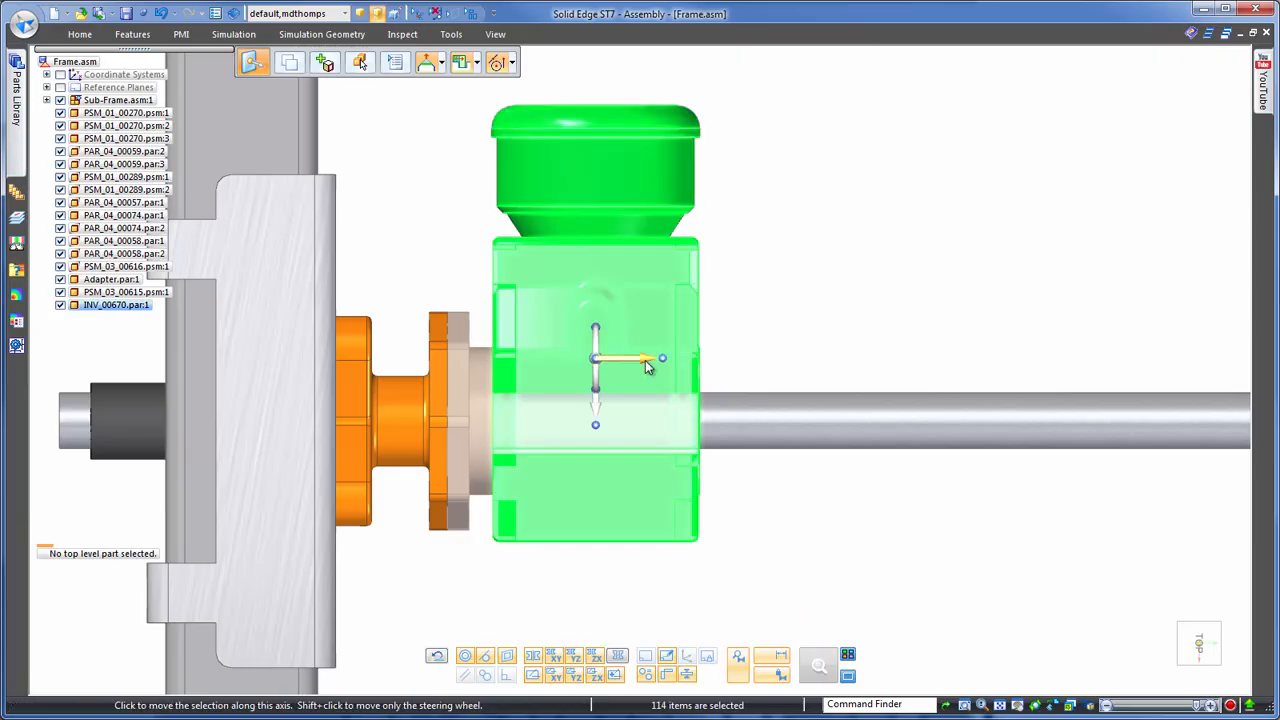
click(646, 366)
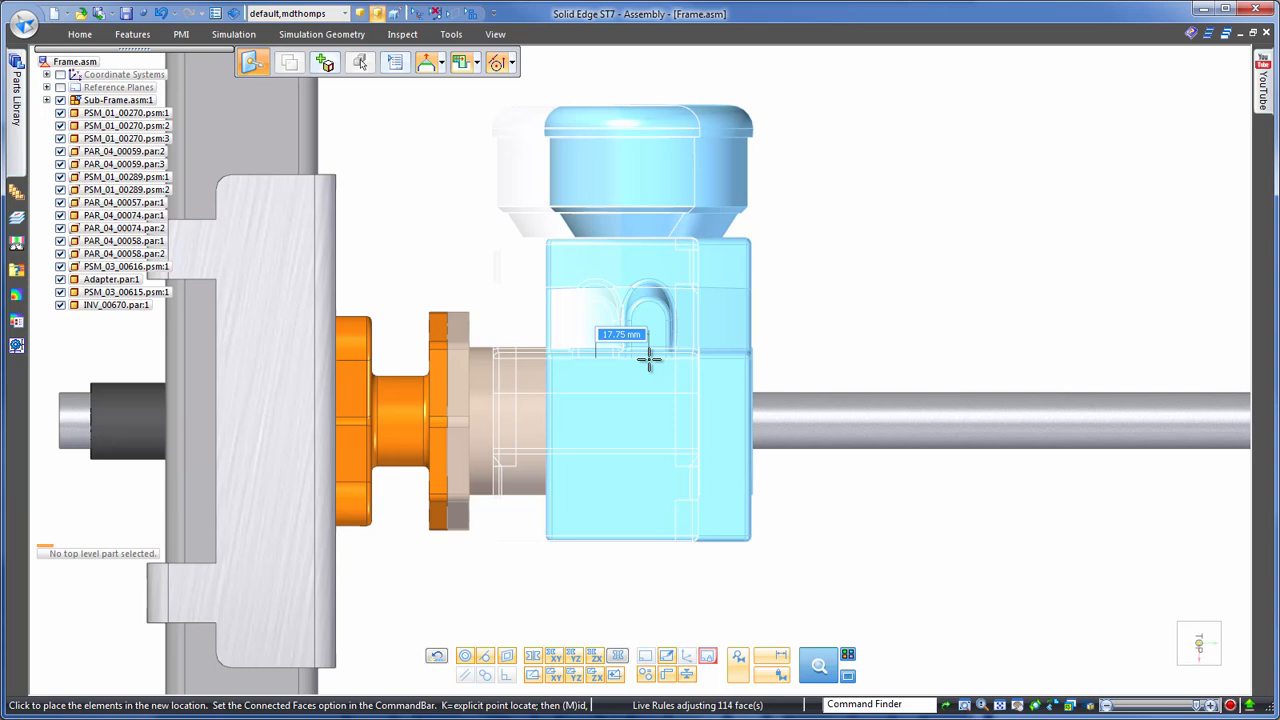
click(649, 359)
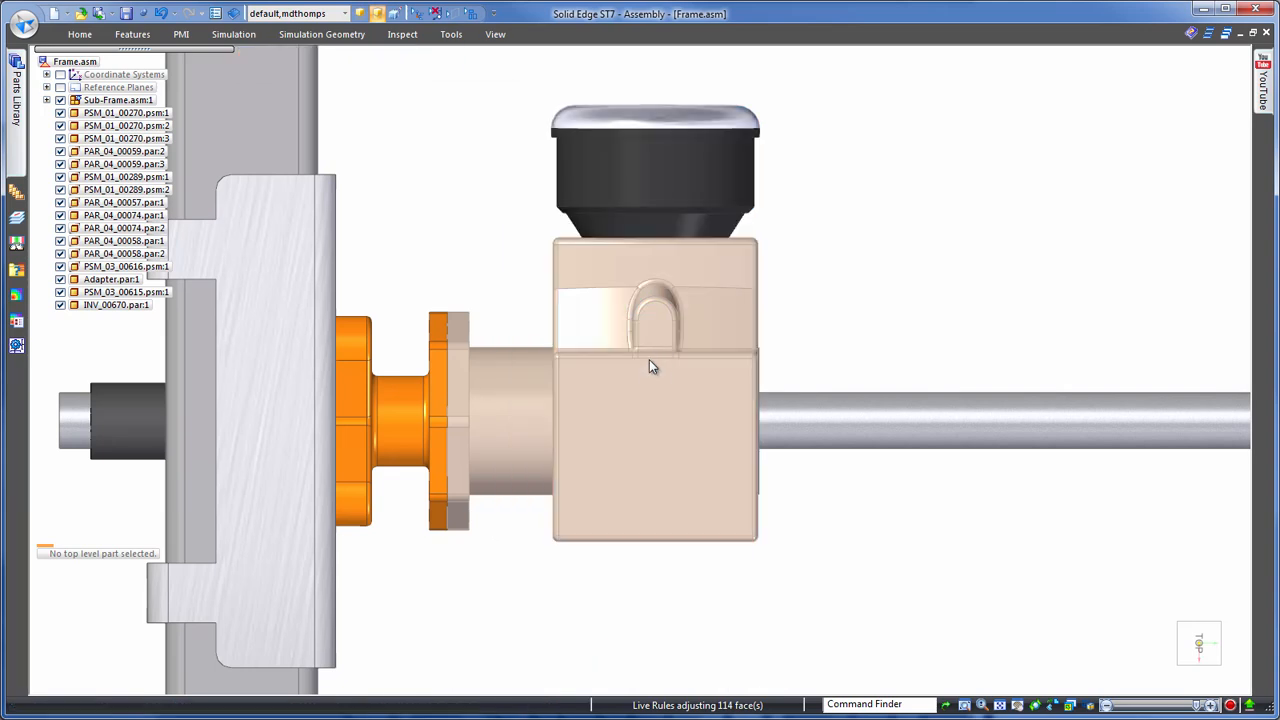
- Select the mating flanges of the adapter and gearbox together and move them about 5 mm along the shaft toward the housing
click(843, 285)
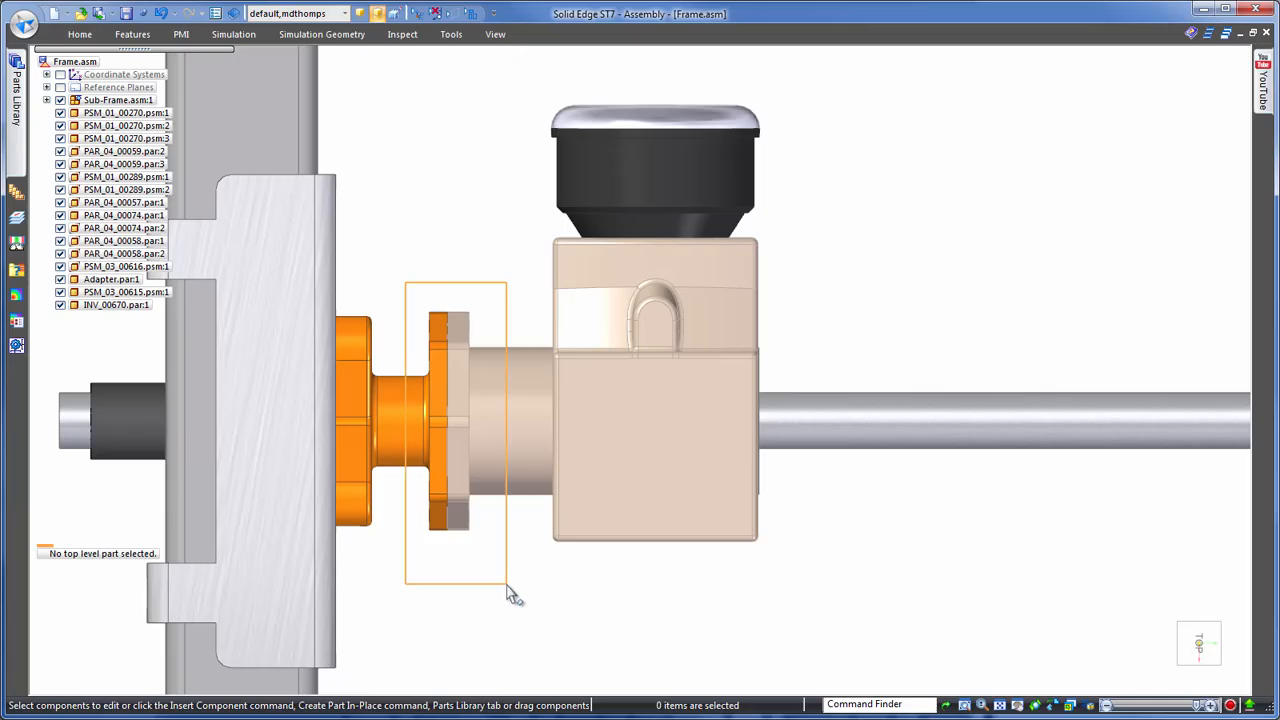
middle_drag(830, 190, 925, 208)
scroll(556, 128, up, 4)
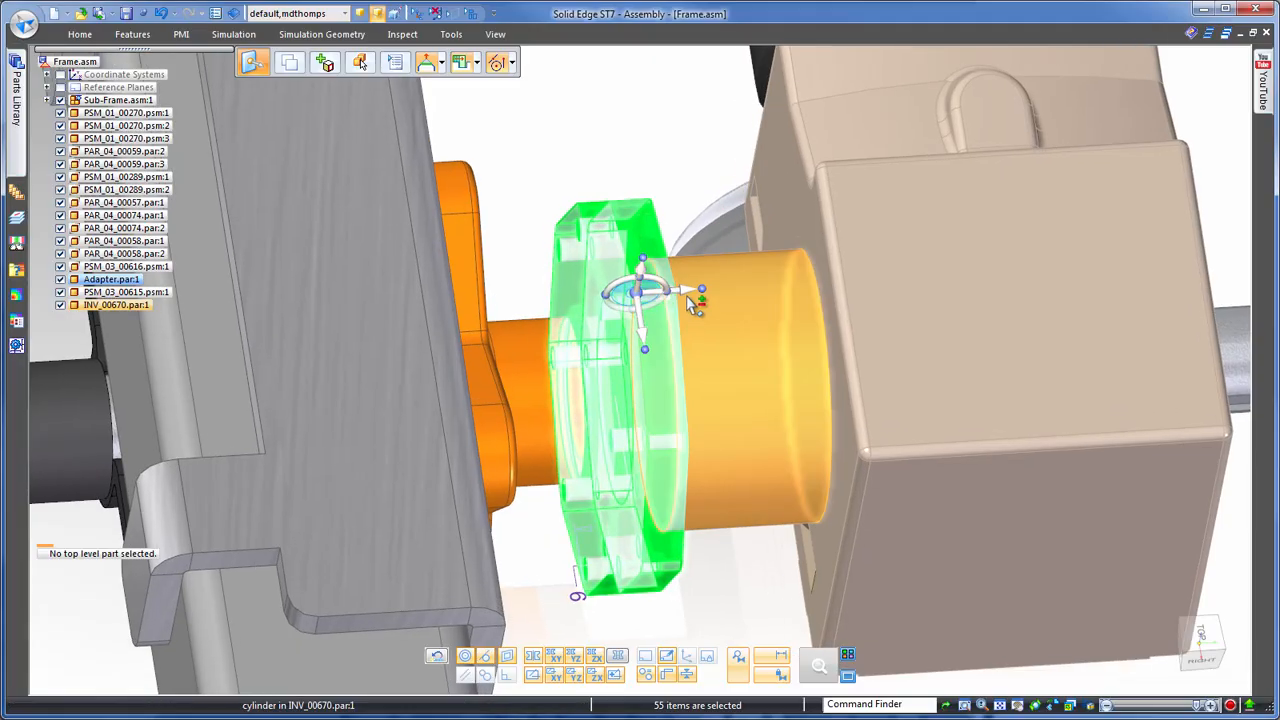
click(685, 289)
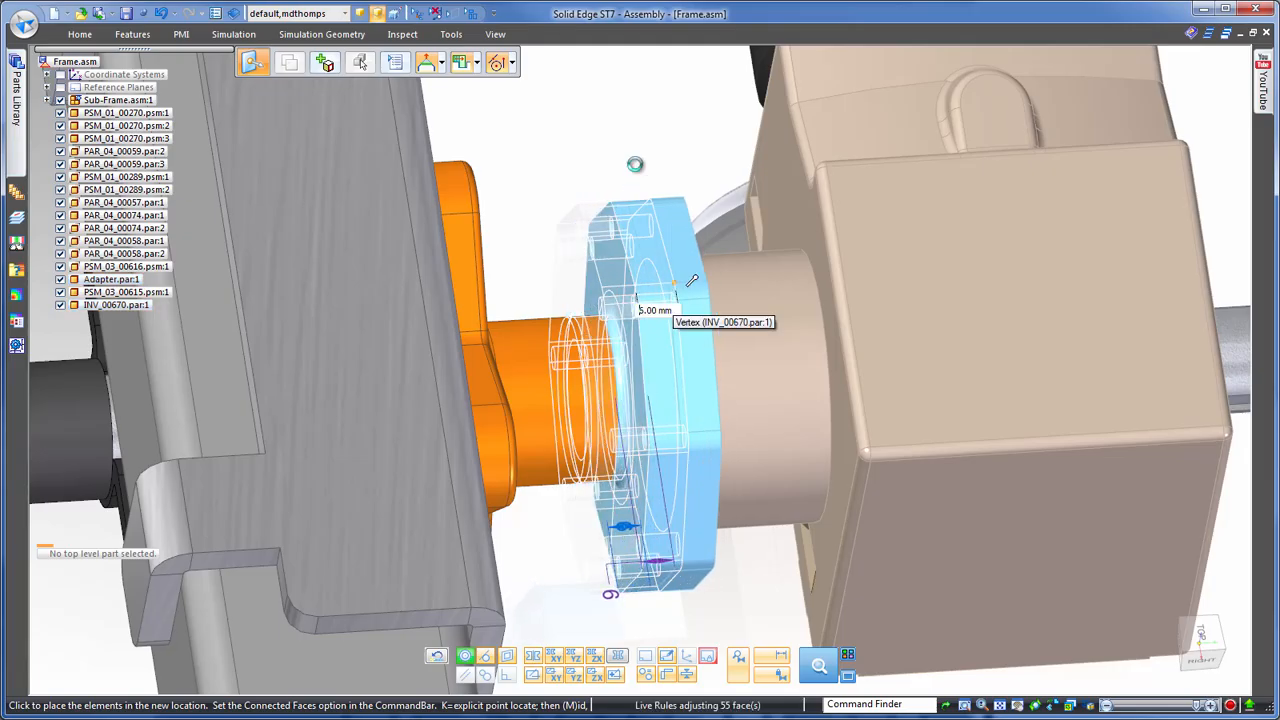
click(639, 138)
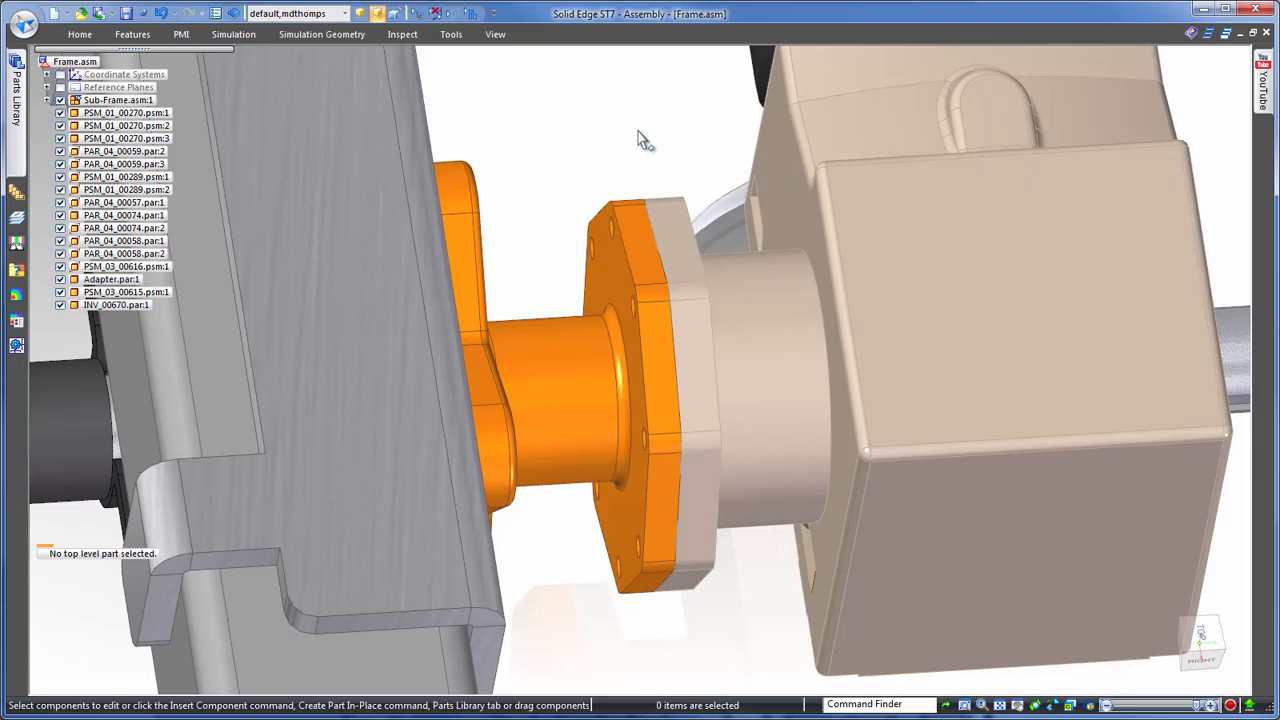
scroll(640, 137, down, 5)
scroll(947, 124, down, 3)
middle_drag(946, 126, 322, 120)
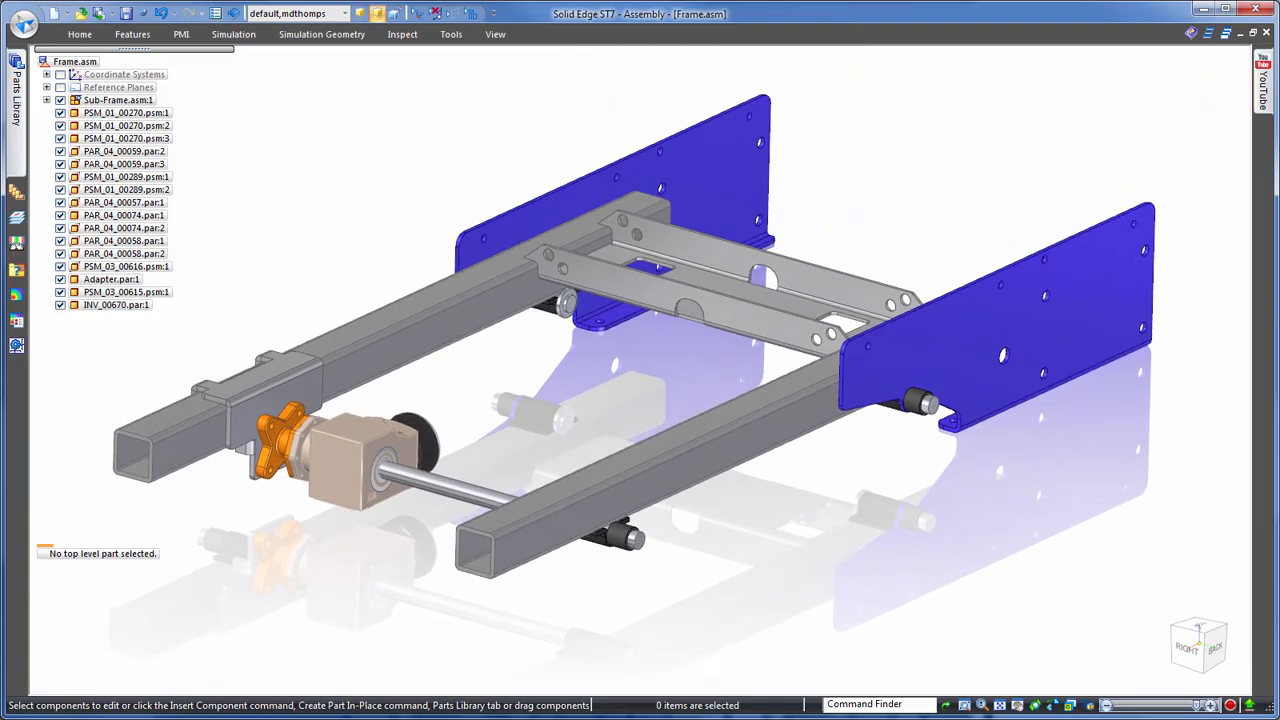